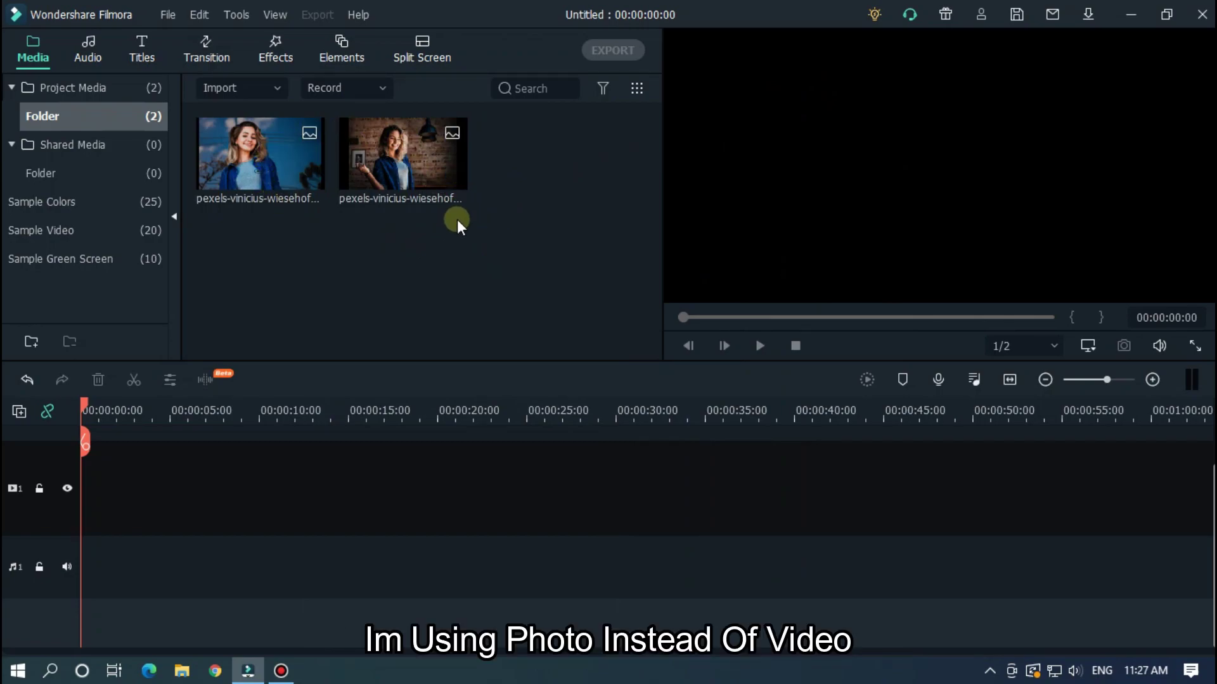
Set the project's frame rate to 60 fps
{"action": "left_click", "coordinate": [169, 15]}
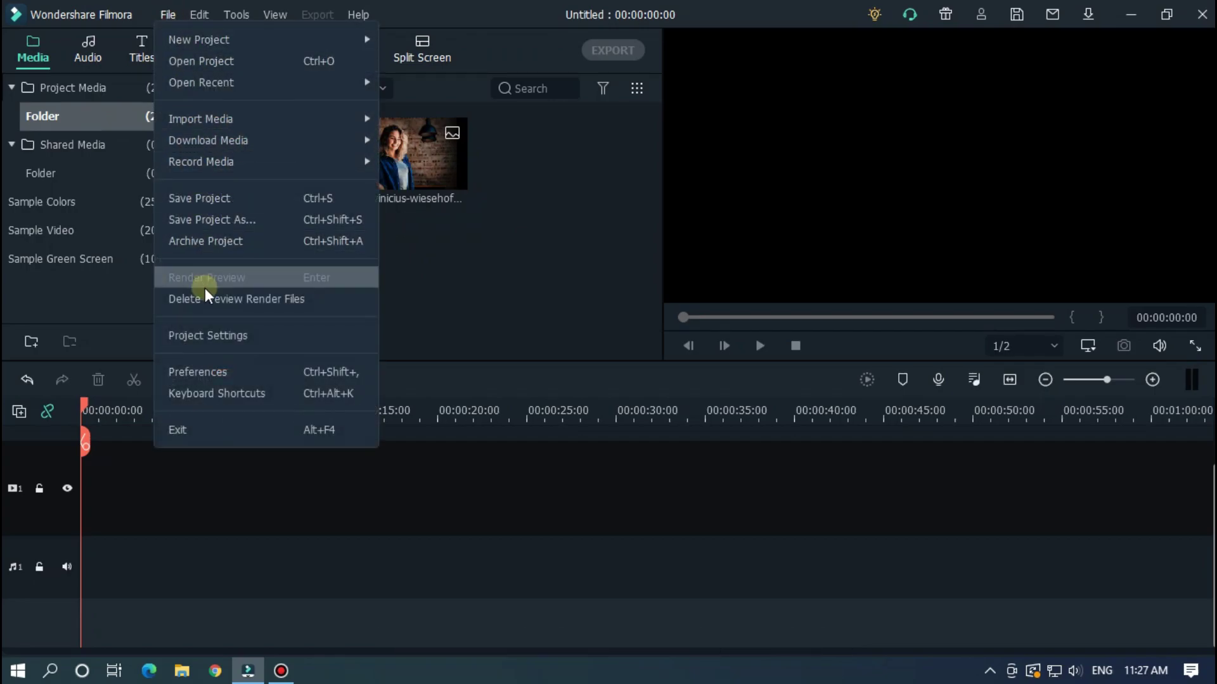
{"action": "left_click", "coordinate": [206, 338]}
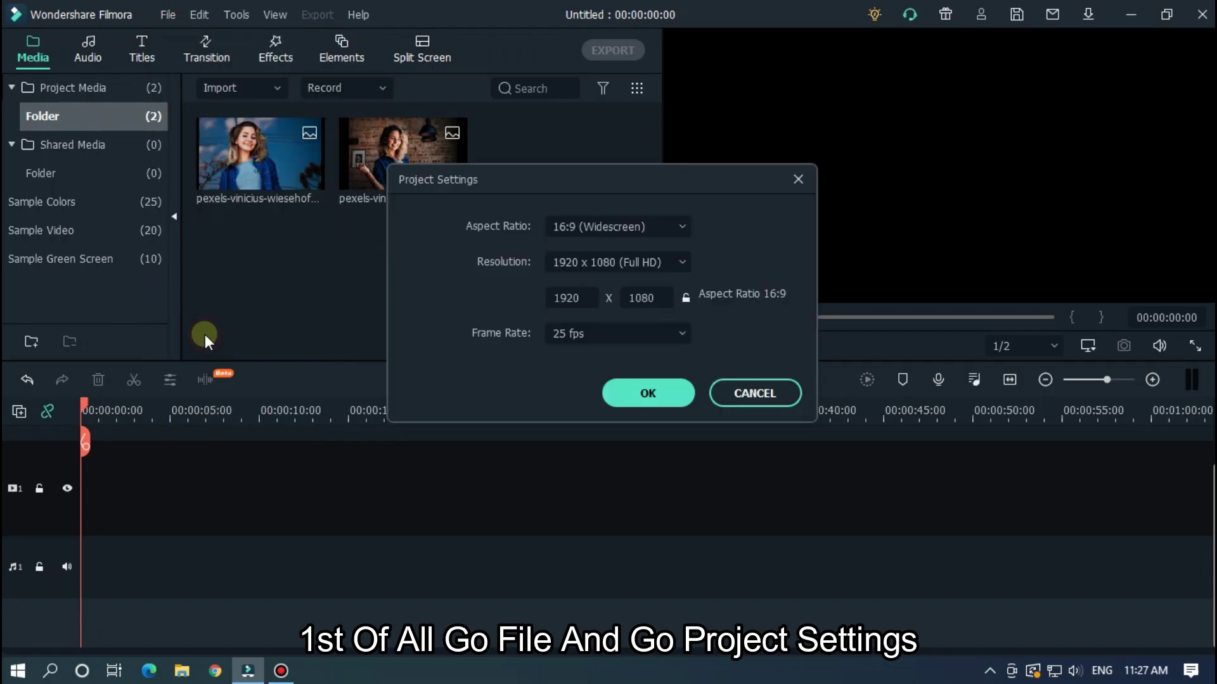
{"action": "left_click", "coordinate": [565, 332]}
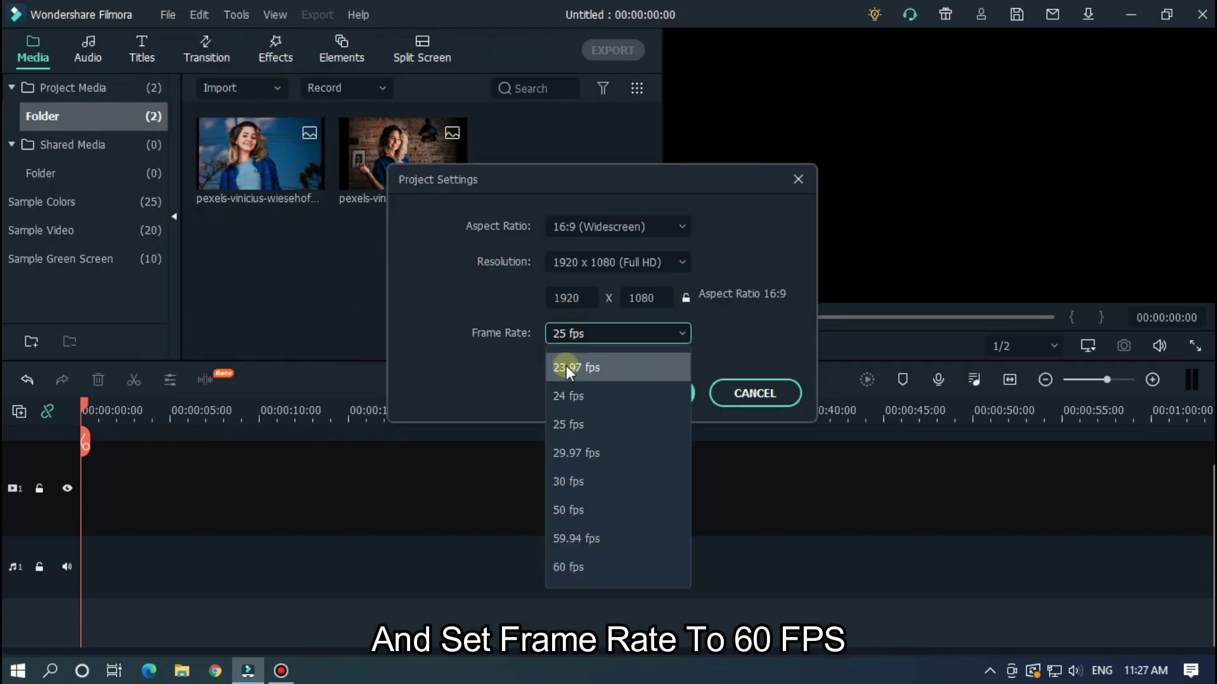
{"action": "left_click", "coordinate": [626, 566]}
{"action": "left_click", "coordinate": [661, 391]}
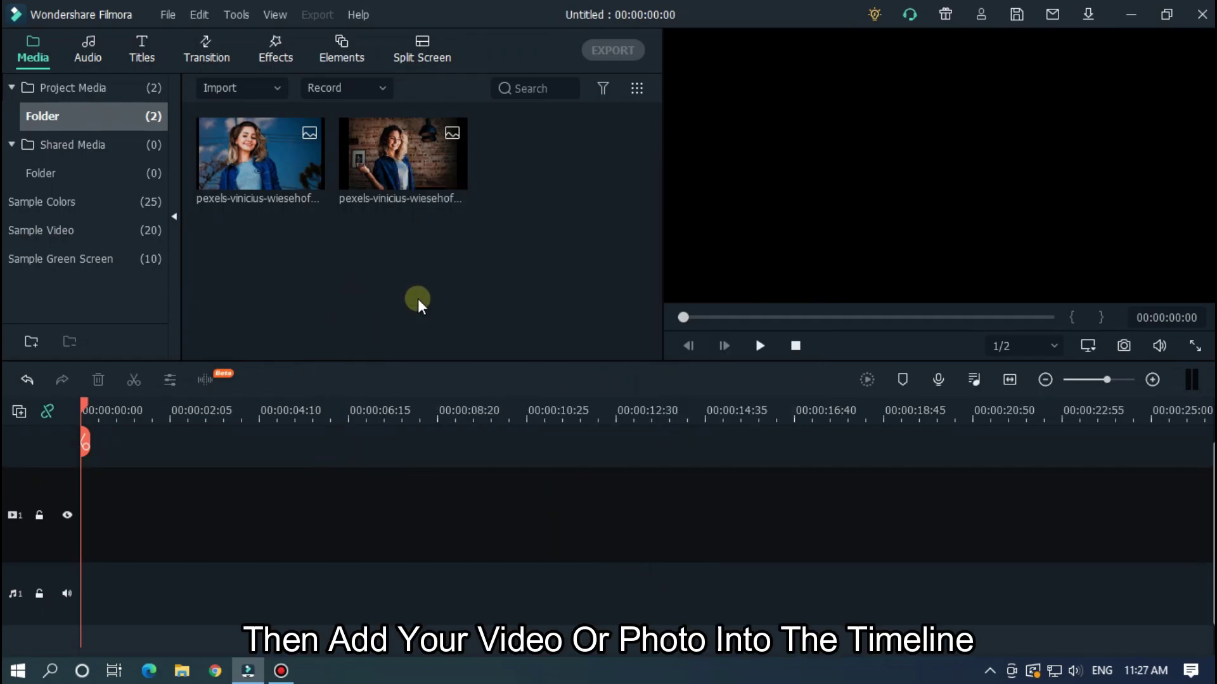
Place the blue-background photo at the start of video track 1 and crop it to fit the frame
{"action": "left_click_drag", "start_coordinate": [275, 165], "coordinate": [73, 523]}
{"action": "left_click_drag", "start_coordinate": [198, 429], "coordinate": [713, 410]}
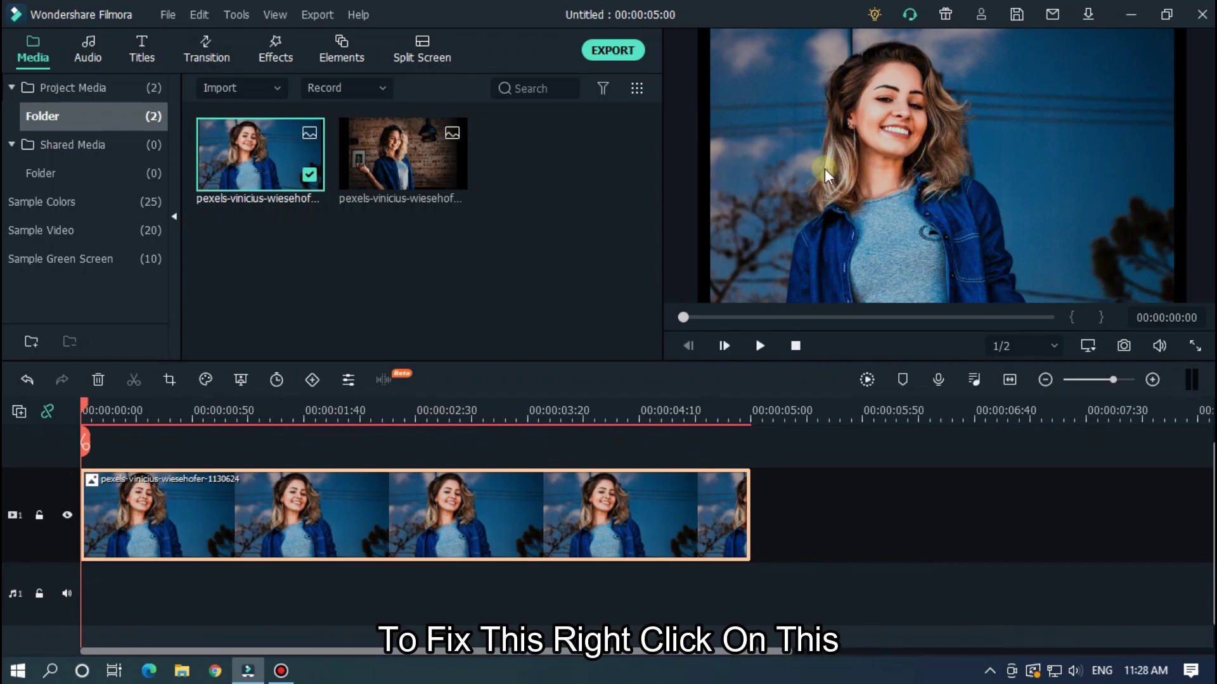
{"action": "right_click", "coordinate": [306, 538]}
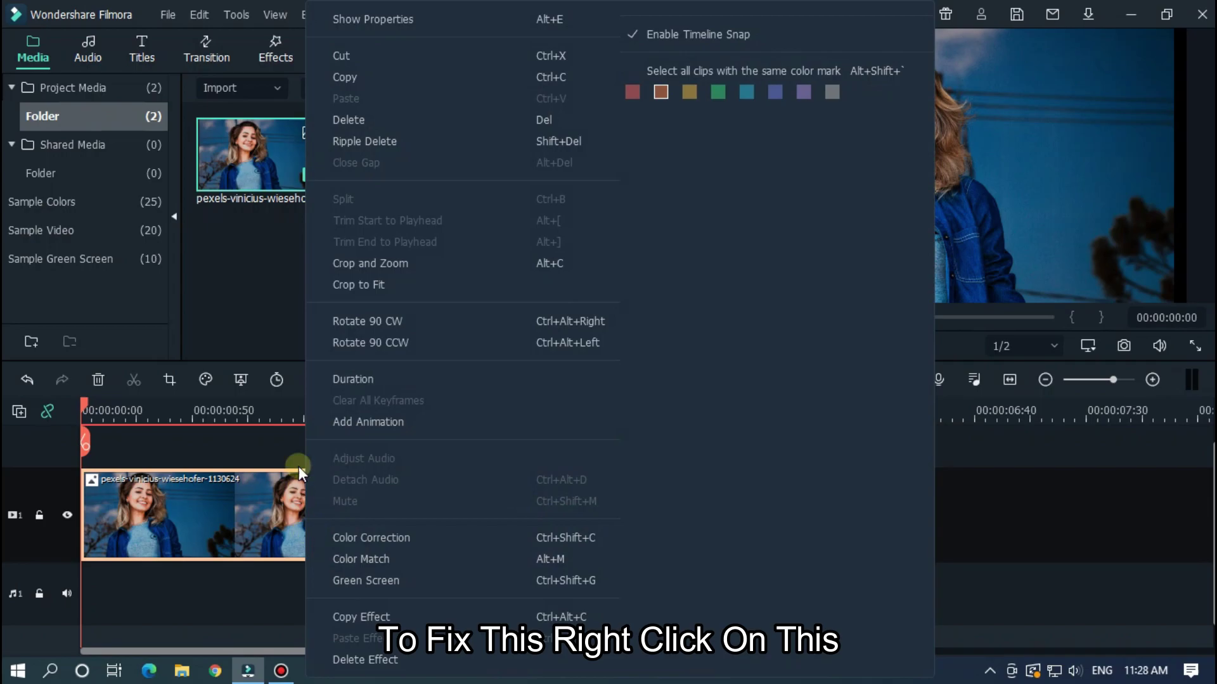
{"action": "left_click", "coordinate": [431, 285]}
Split the first photo clip at 00:00:01:00 and delete the part after the cut
{"action": "left_click_drag", "start_coordinate": [345, 407], "coordinate": [544, 404]}
{"action": "left_click", "coordinate": [671, 409]}
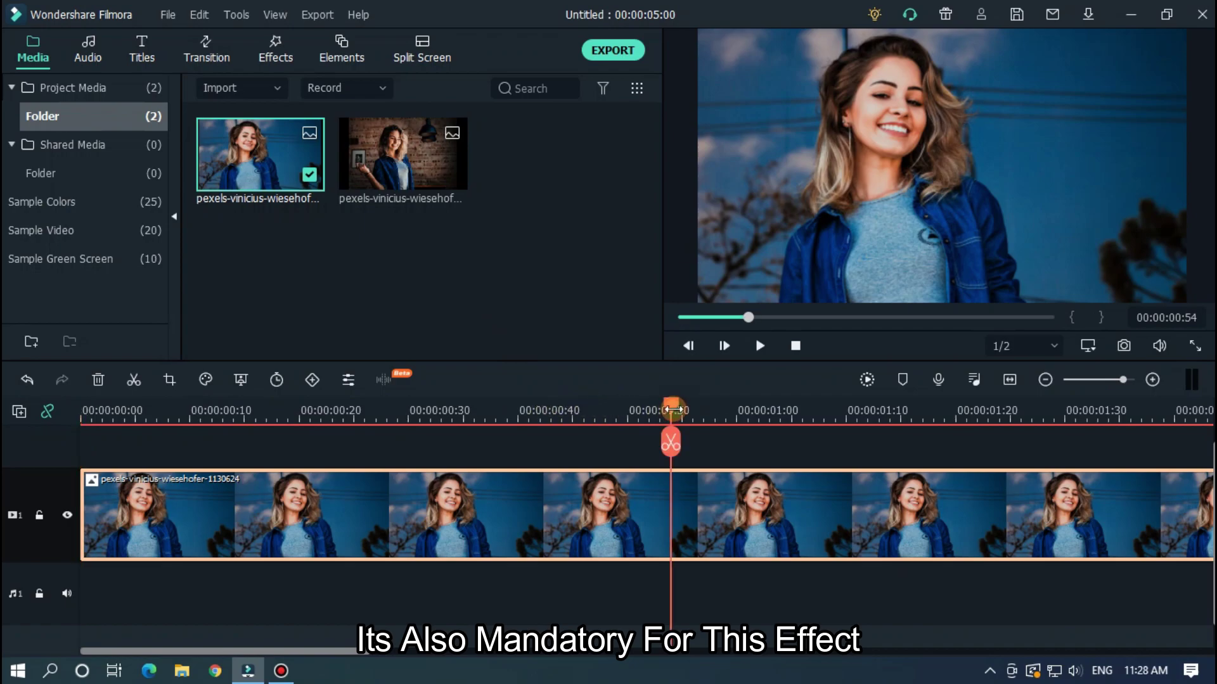
{"action": "left_click_drag", "start_coordinate": [674, 409], "coordinate": [736, 398]}
{"action": "left_click", "coordinate": [736, 441]}
{"action": "key", "text": "Delete"}
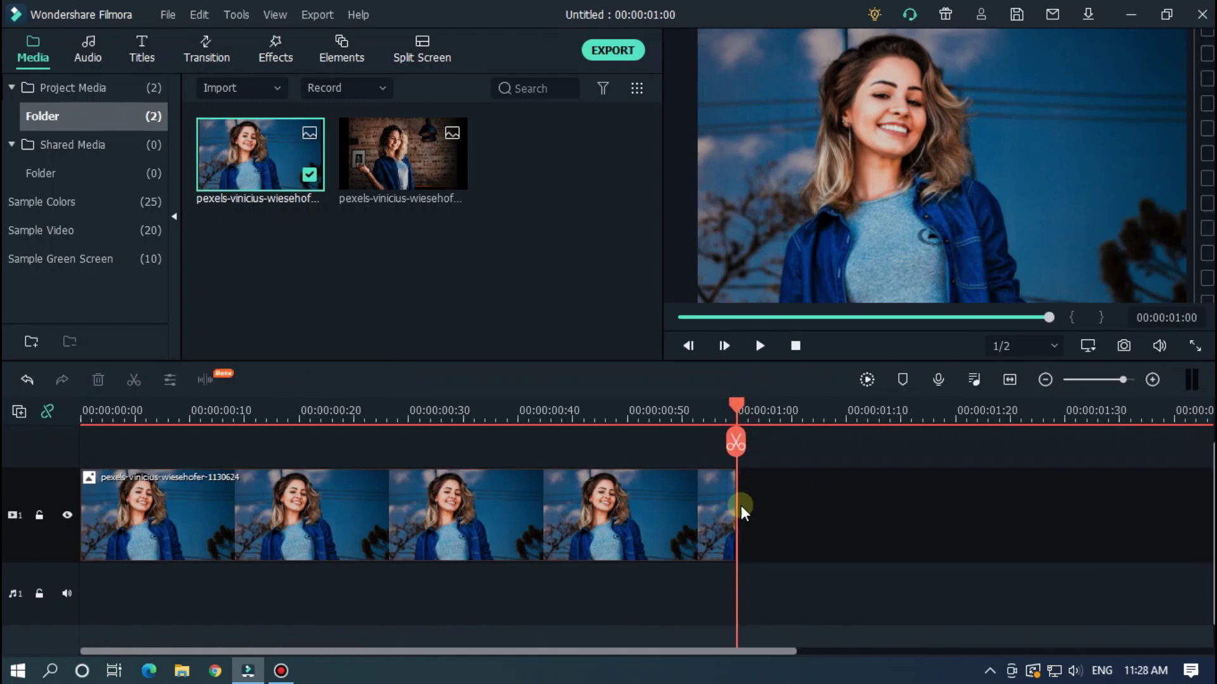
Add the brick-wall photo directly after the first clip on video track 1 and crop it to fit the frame
{"action": "scroll", "coordinate": [769, 413], "scroll_direction": "down", "scroll_amount": 3}
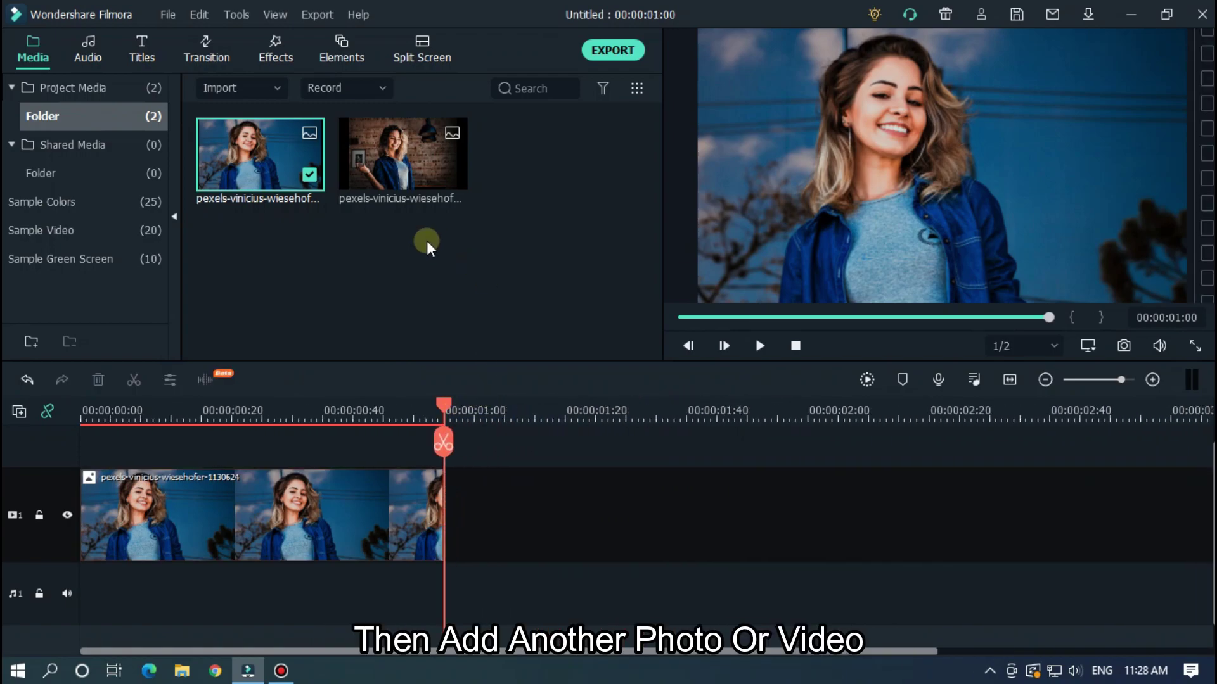
{"action": "left_click_drag", "start_coordinate": [404, 166], "coordinate": [452, 516]}
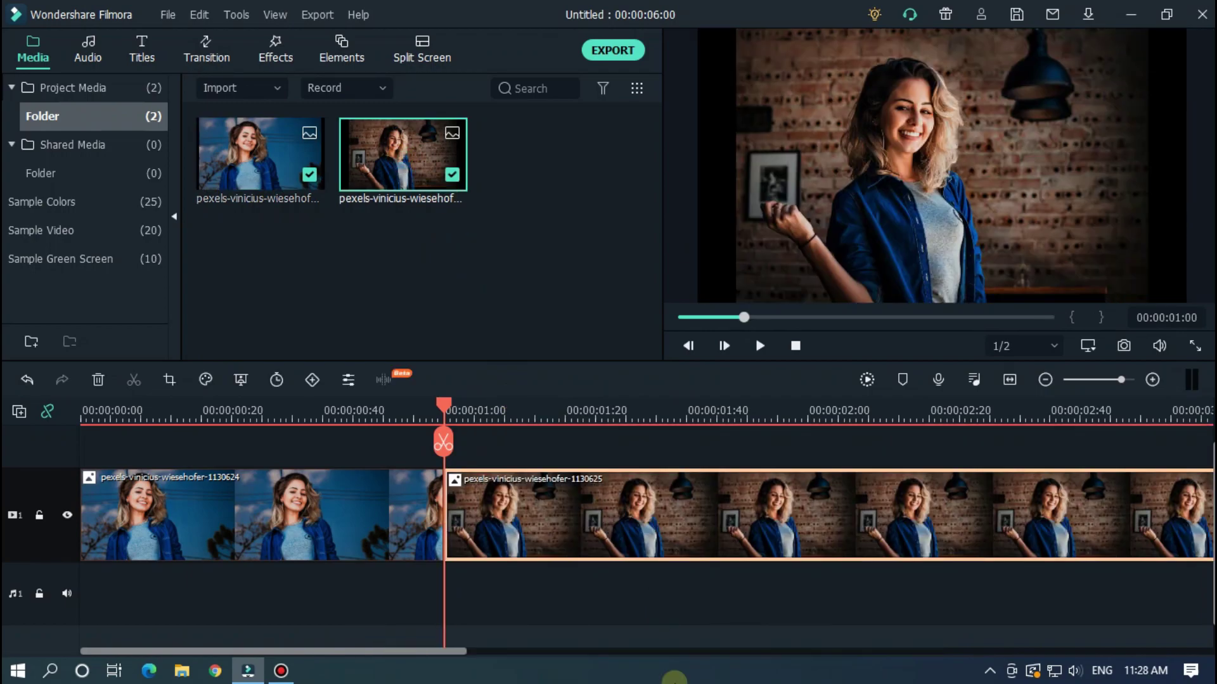
{"action": "right_click", "coordinate": [627, 496]}
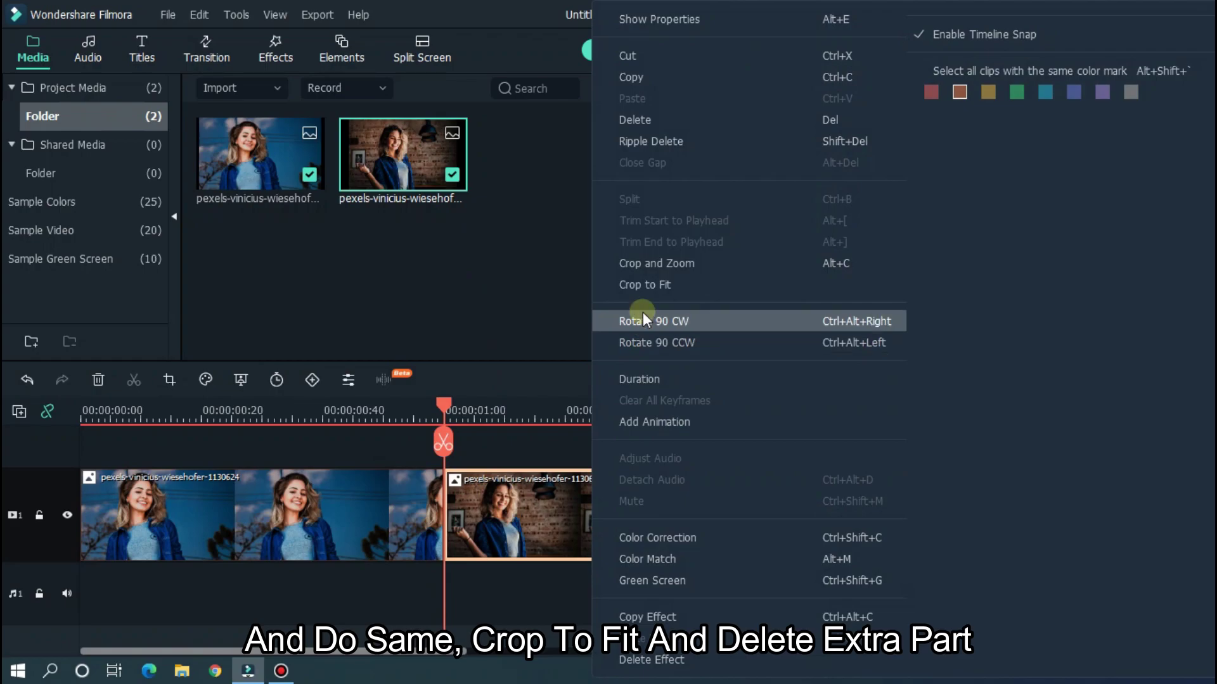
{"action": "left_click", "coordinate": [684, 284]}
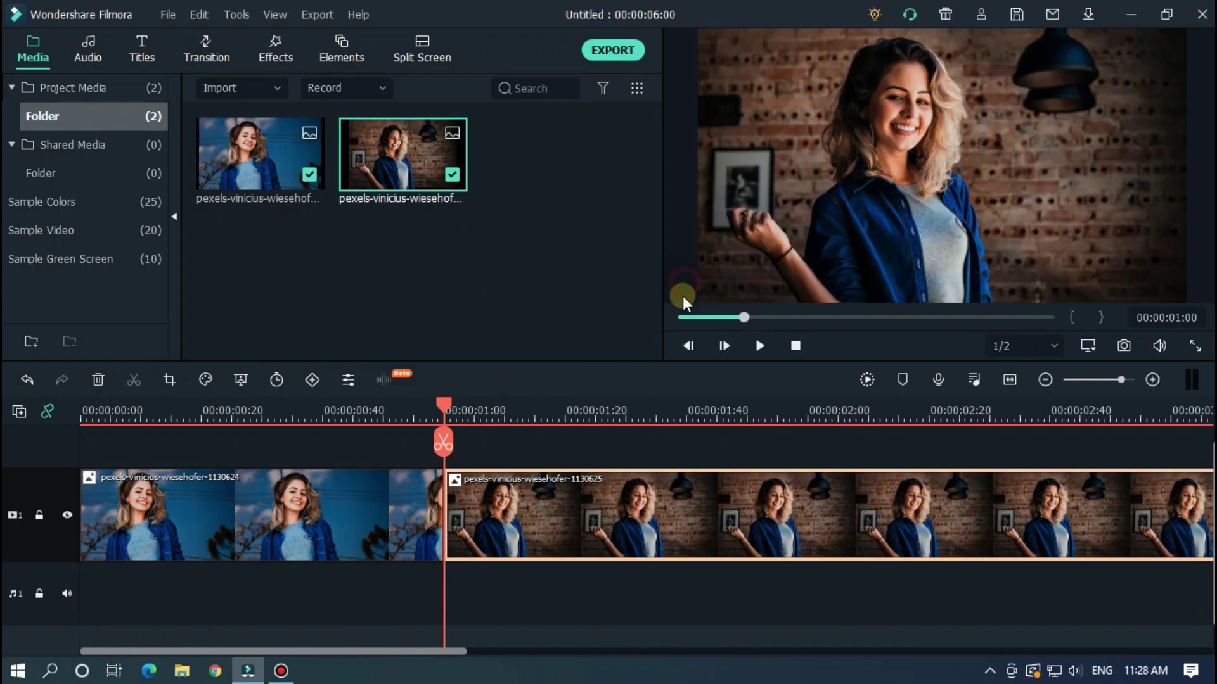
Split the second photo clip at 00:00:02:00 and delete the part after the cut
{"action": "left_click_drag", "start_coordinate": [450, 651], "coordinate": [522, 653]}
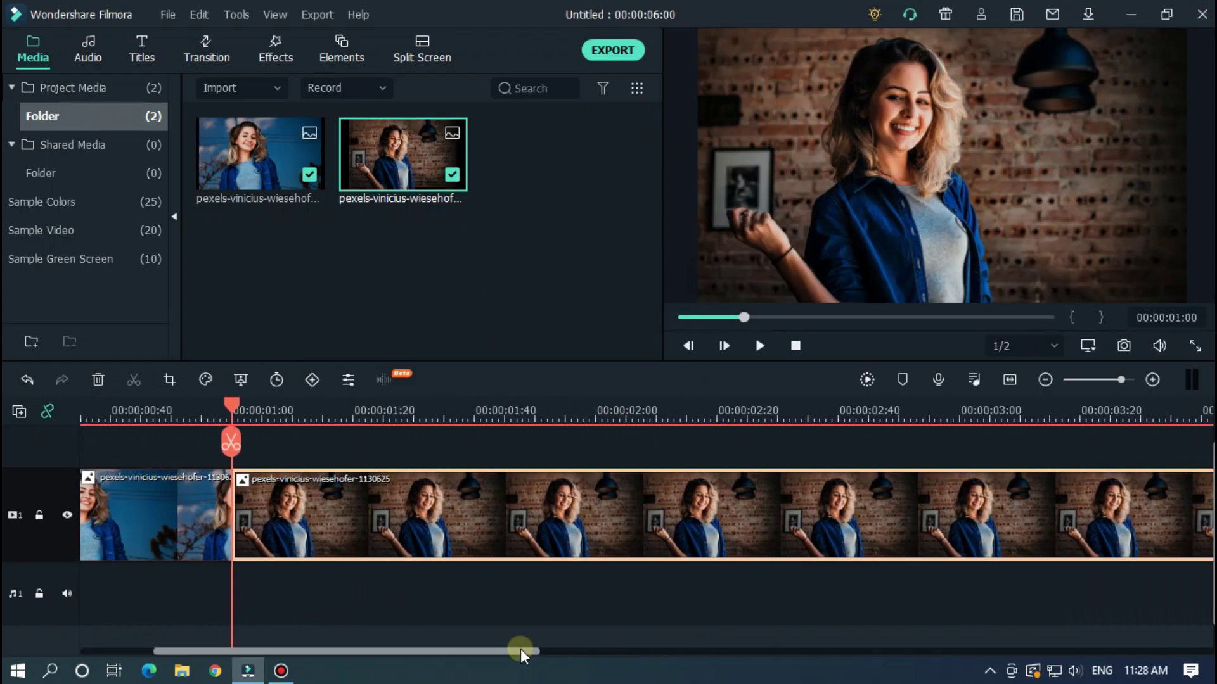
{"action": "left_click", "coordinate": [627, 410]}
{"action": "left_click_drag", "start_coordinate": [627, 409], "coordinate": [602, 406]}
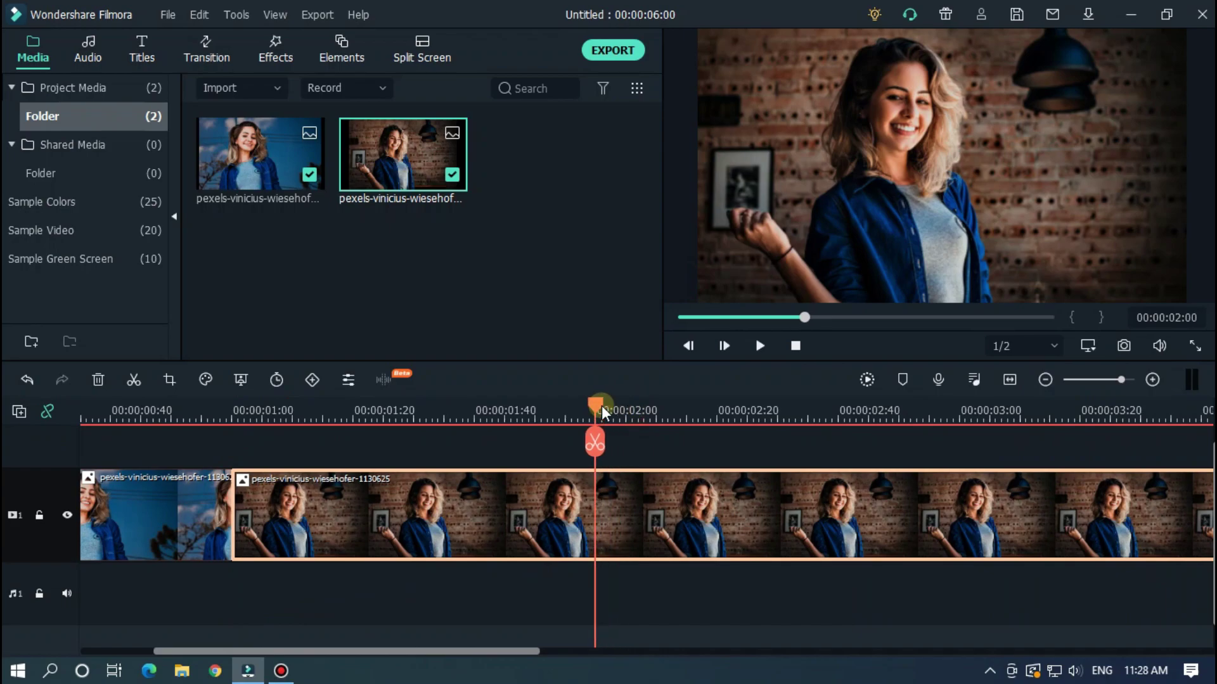
{"action": "left_click", "coordinate": [599, 442]}
{"action": "left_click", "coordinate": [656, 522]}
{"action": "key", "text": "Delete"}
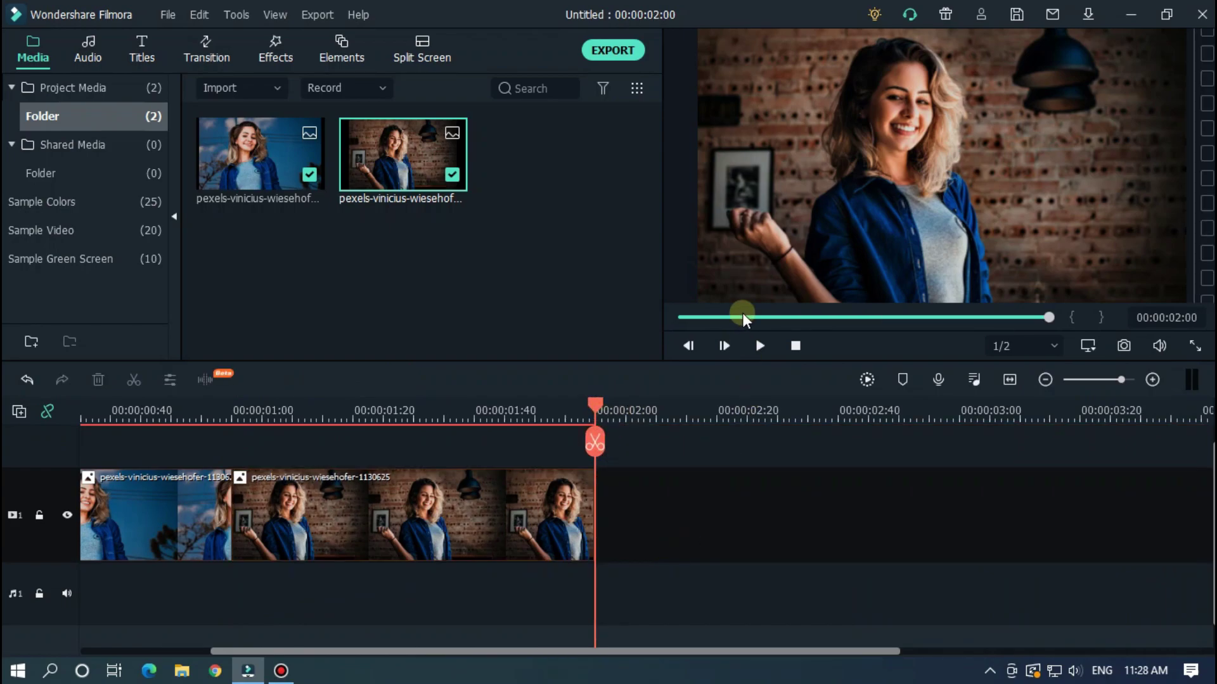
Add the Chaos 1 effect from the Shake filters to the track above the photos, overlapping their junction
{"action": "left_click_drag", "start_coordinate": [742, 316], "coordinate": [612, 318]}
{"action": "left_click_drag", "start_coordinate": [492, 413], "coordinate": [645, 417]}
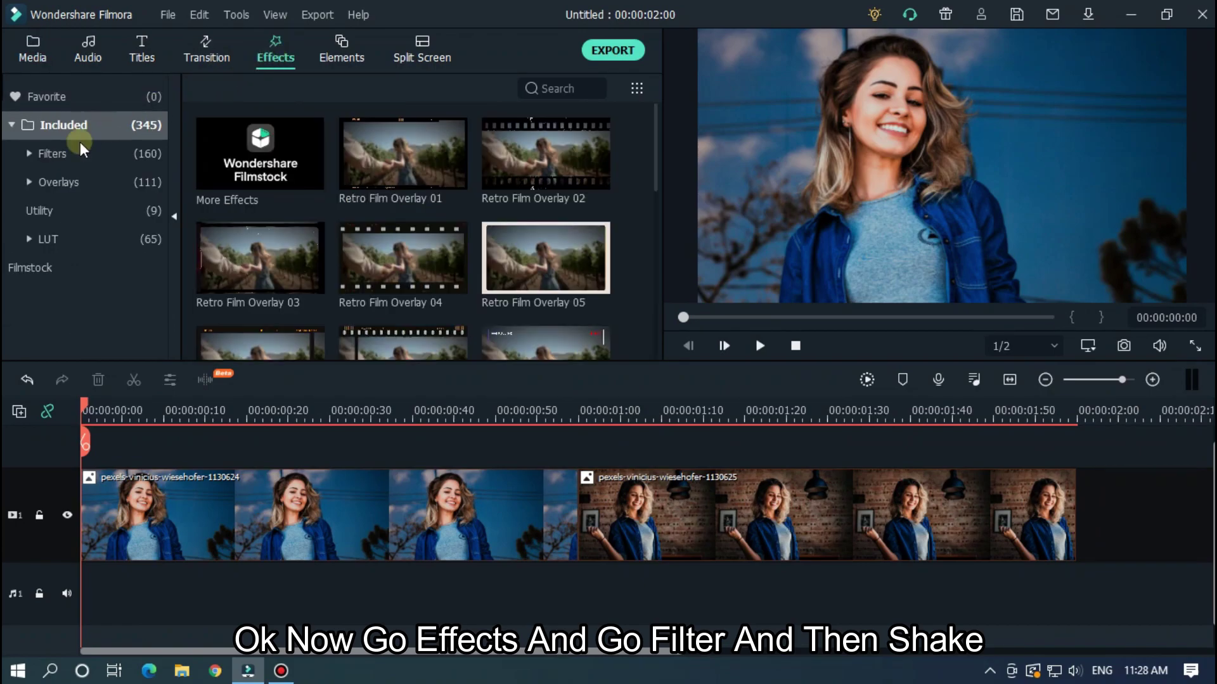
{"action": "left_click", "coordinate": [74, 149]}
{"action": "left_click", "coordinate": [75, 190]}
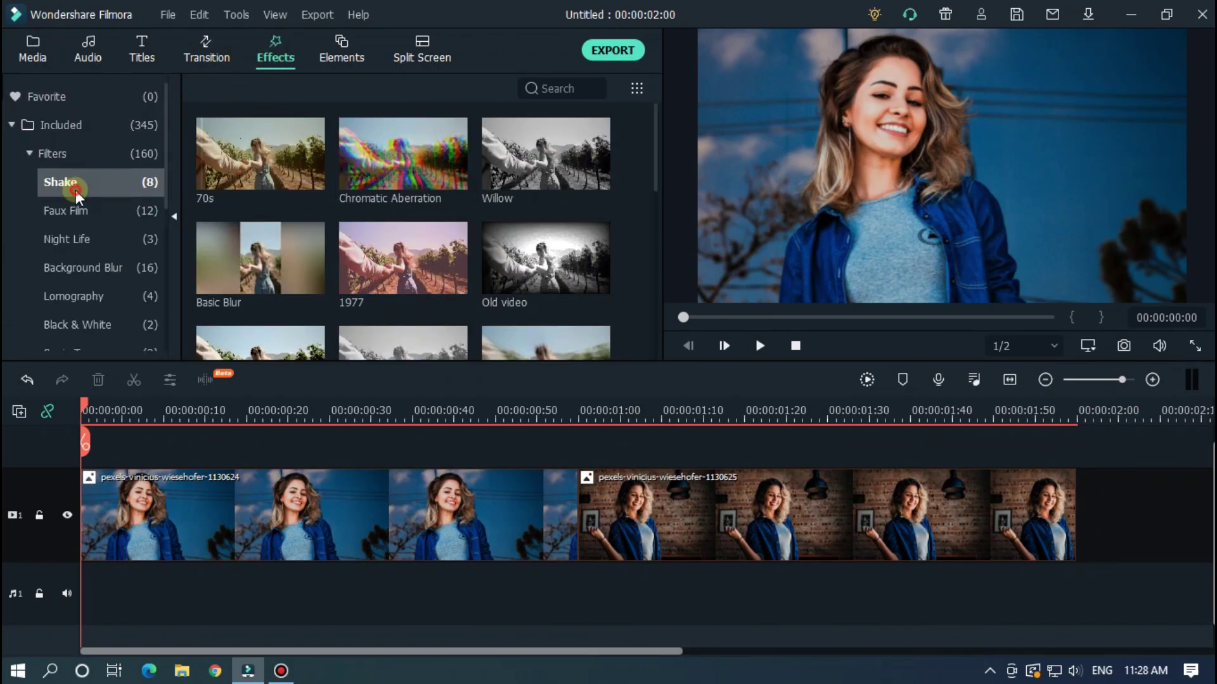
{"action": "left_click_drag", "start_coordinate": [241, 158], "coordinate": [470, 444]}
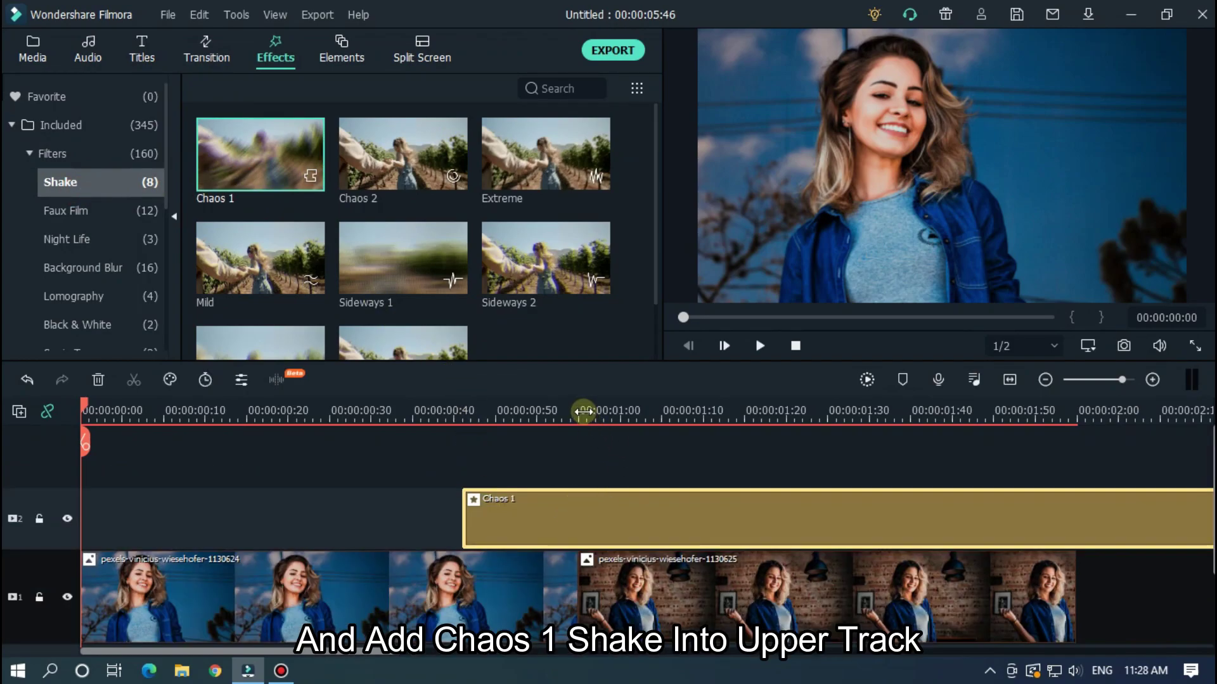
Align the start of the Chaos 1 clip to 00:00:00:45, 15 frames before the junction of the two photos
{"action": "left_click", "coordinate": [572, 411]}
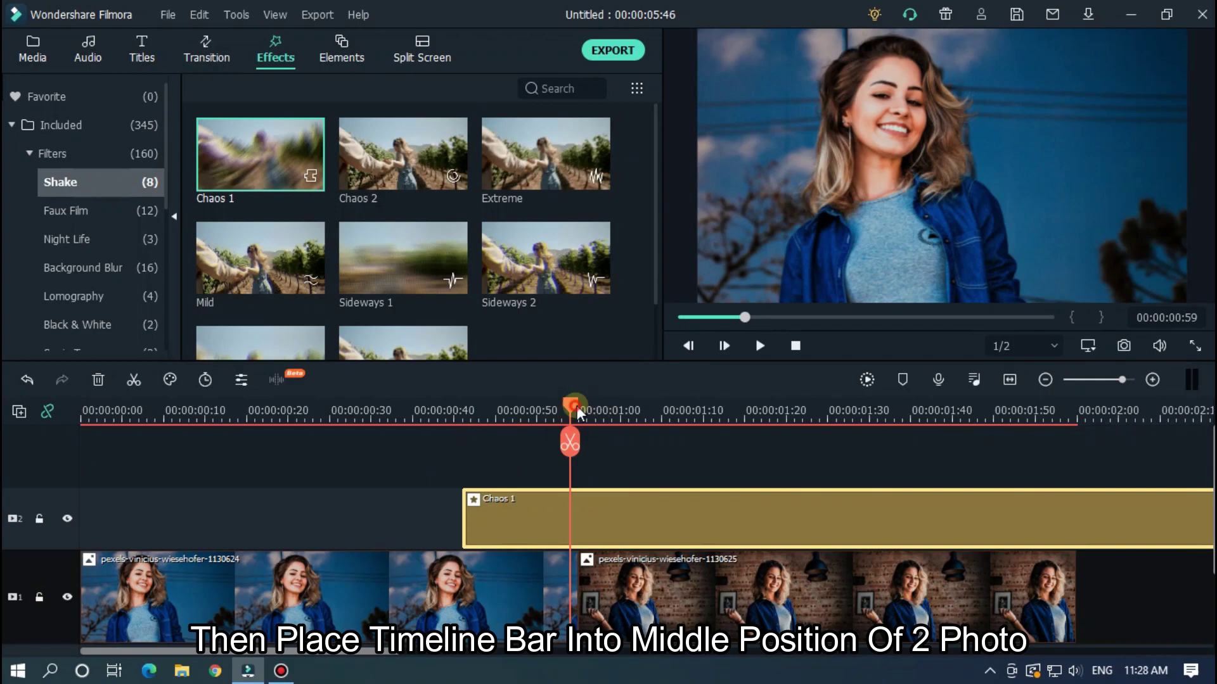
{"action": "left_click", "coordinate": [576, 407]}
{"action": "scroll", "coordinate": [643, 413], "scroll_direction": "up", "scroll_amount": 2}
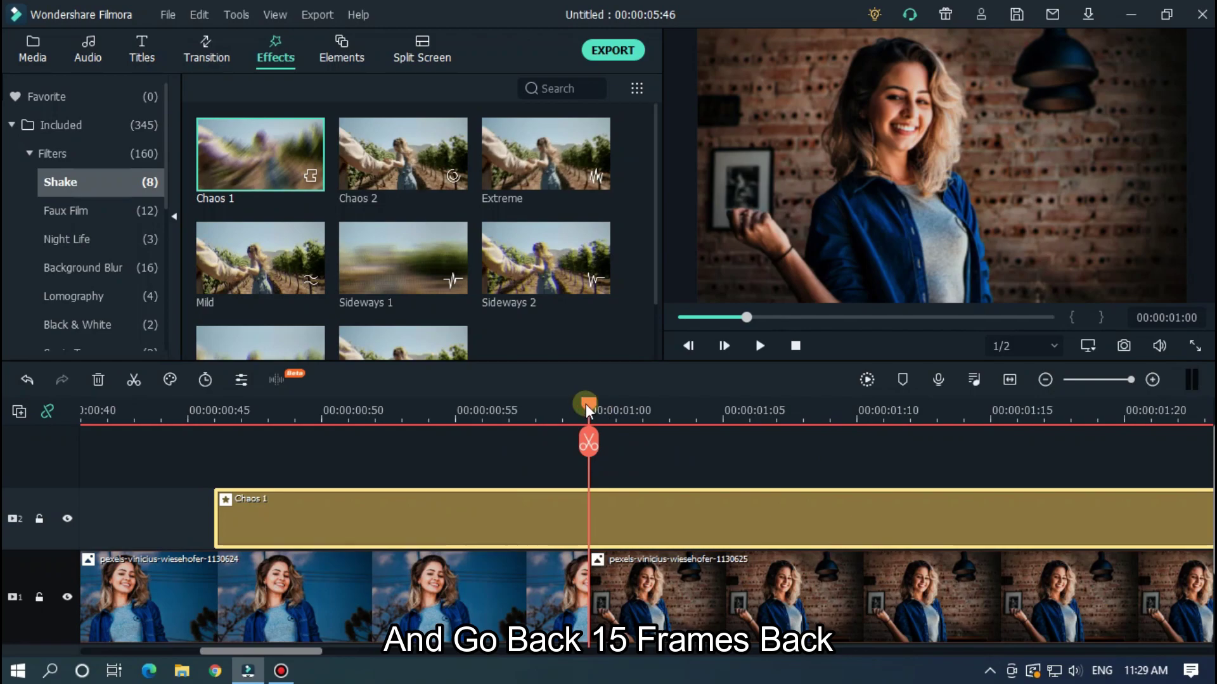
{"action": "key", "text": "Left"}
{"action": "key", "text": "Left"}
{"action": "key", "text": "Left"}
{"action": "key", "text": "Left"}
{"action": "key", "text": "Left"}
{"action": "key", "text": "Left"}
{"action": "key", "text": "Left"}
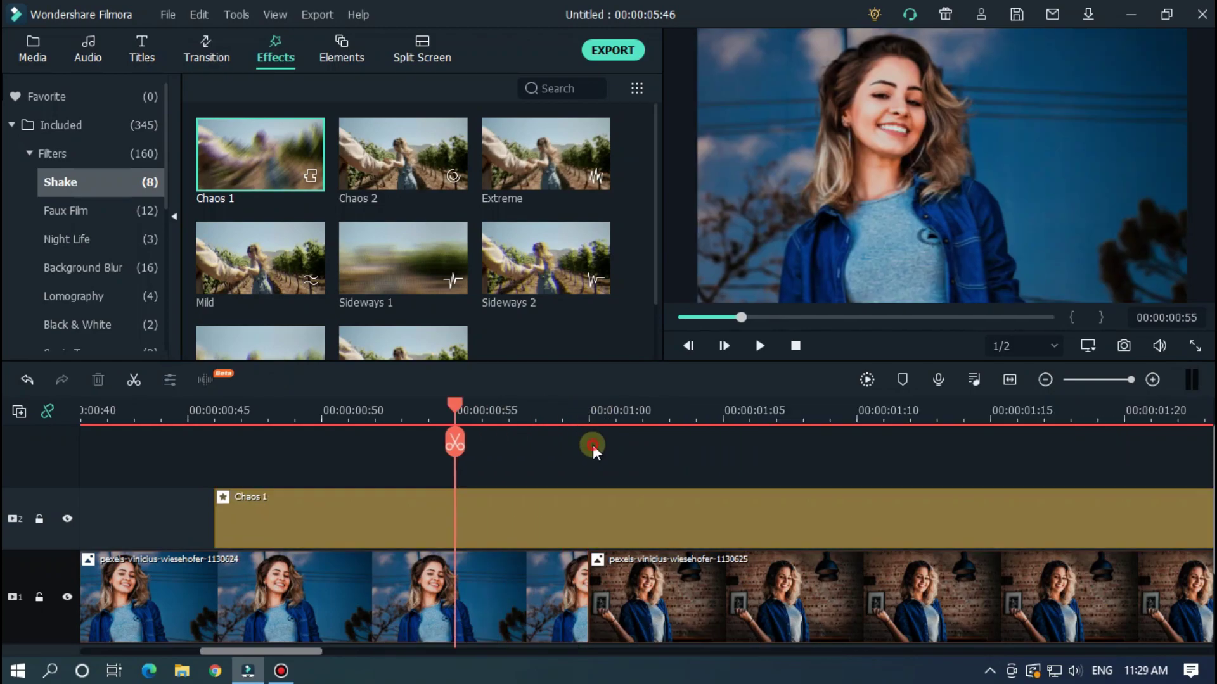
{"action": "key", "text": "Left"}
{"action": "key", "text": "Left"}
{"action": "key", "text": "Left"}
{"action": "key", "text": "Left"}
{"action": "key", "text": "Left"}
{"action": "key", "text": "Left"}
{"action": "key", "text": "Left"}
{"action": "key", "text": "Left"}
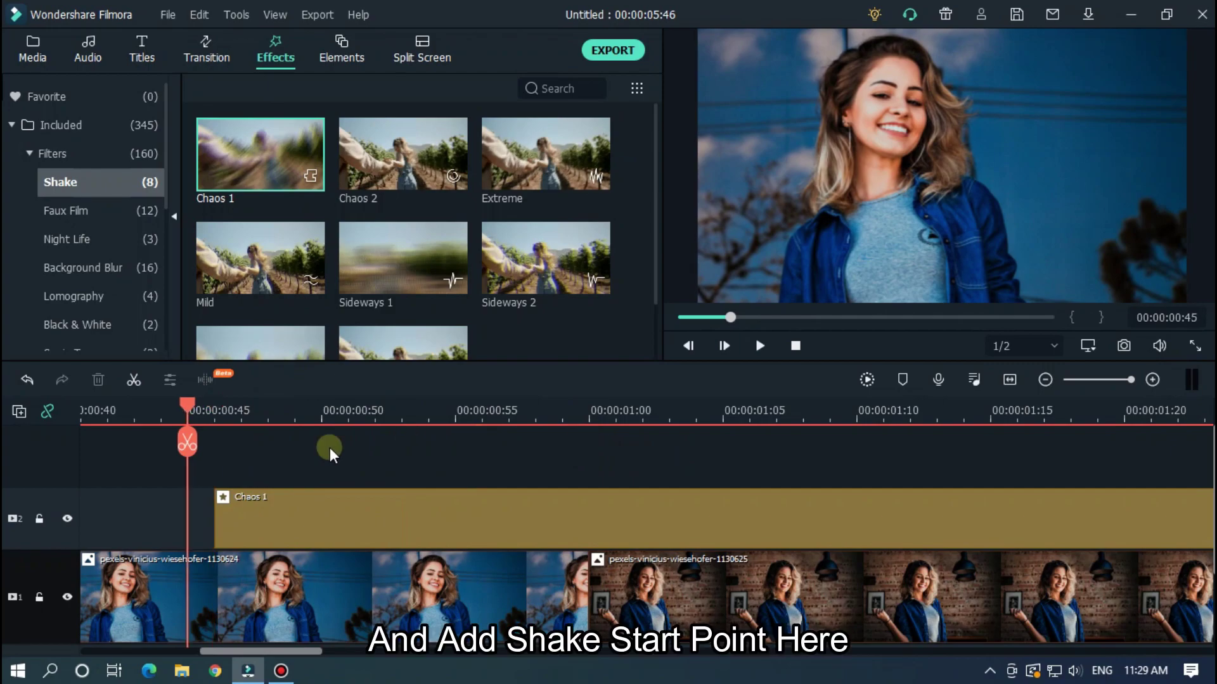
{"action": "left_click_drag", "start_coordinate": [359, 512], "coordinate": [303, 517]}
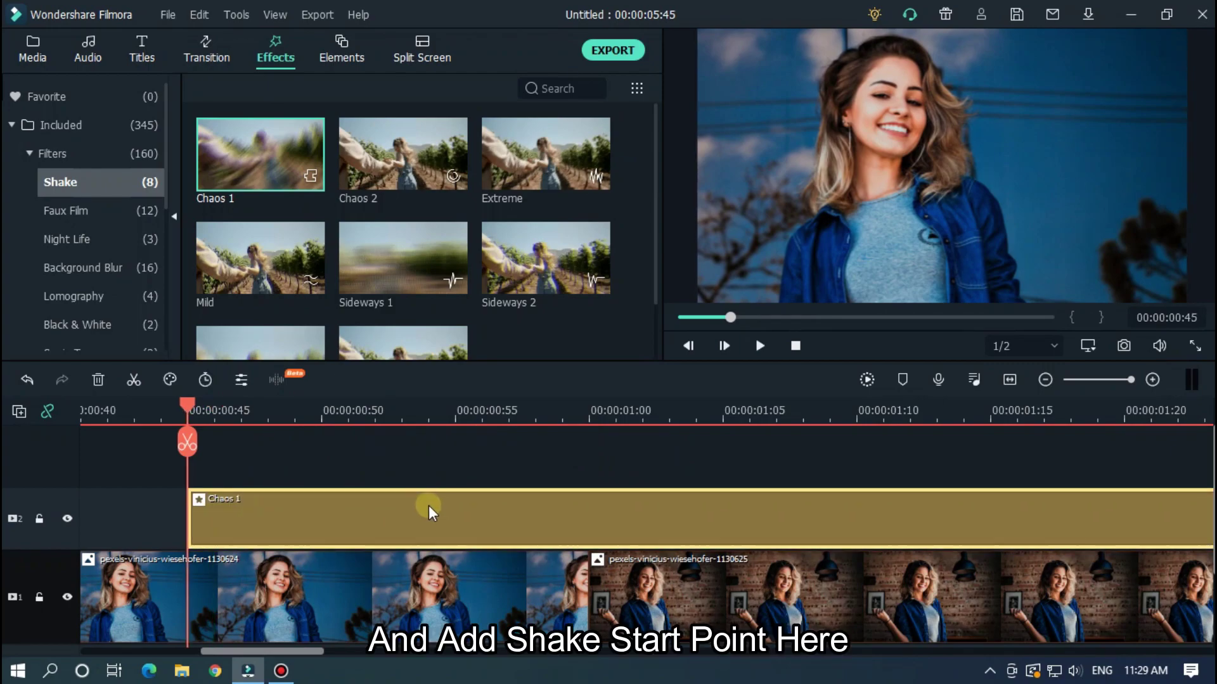
Split the Chaos 1 clip at 00:00:01:15, 15 frames after the photo junction, and delete the excess part
{"action": "left_click", "coordinate": [592, 409]}
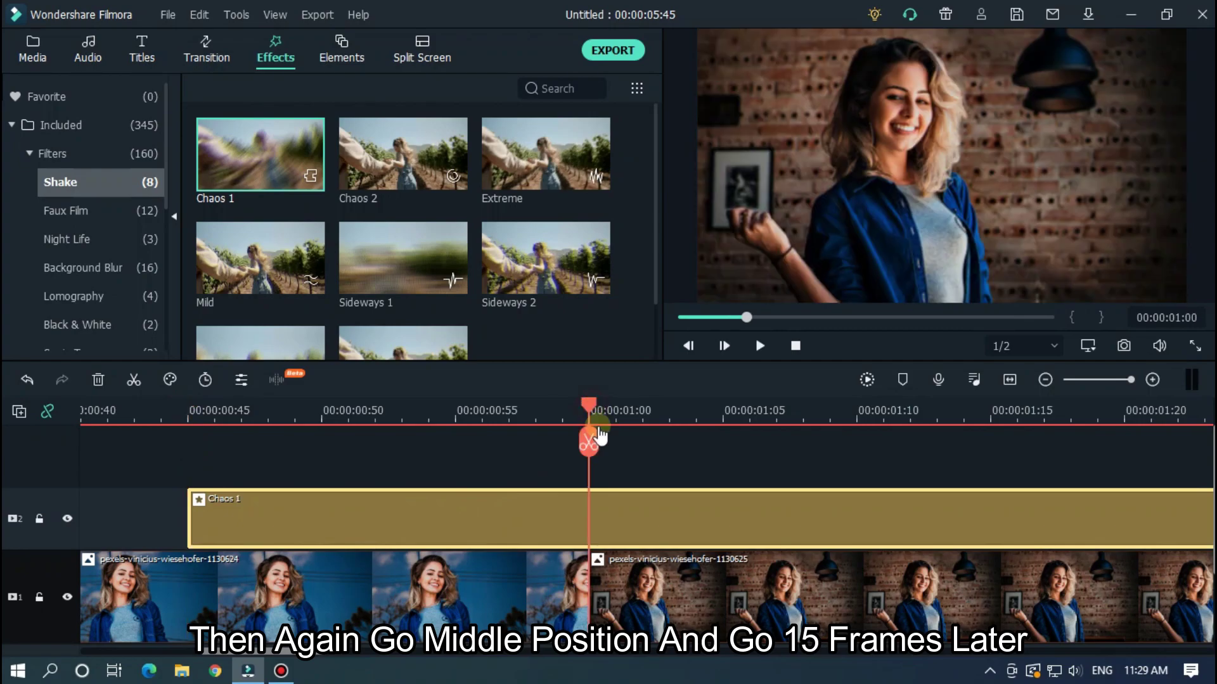
{"action": "key", "text": "Right"}
{"action": "key", "text": "Right"}
{"action": "key", "text": "Right"}
{"action": "key", "text": "Right"}
{"action": "key", "text": "Right"}
{"action": "key", "text": "Right"}
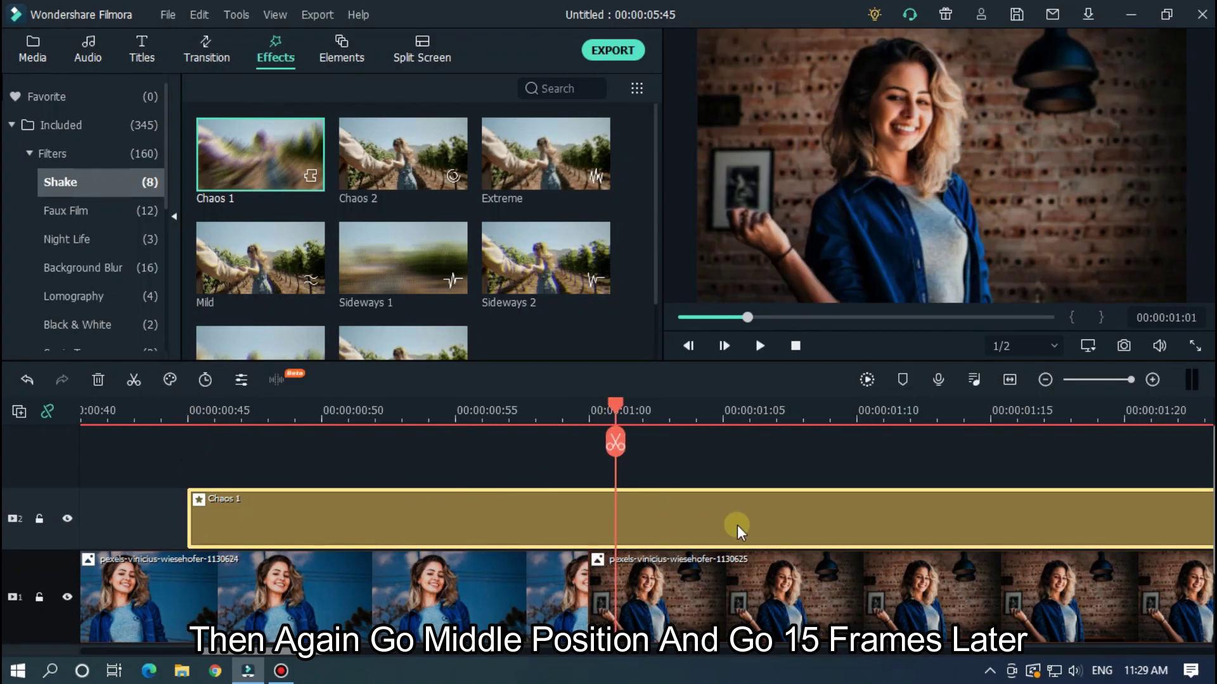
{"action": "key", "text": "Right"}
{"action": "key", "text": "Right"}
{"action": "key", "text": "Right"}
{"action": "key", "text": "Right"}
{"action": "key", "text": "Right"}
{"action": "key", "text": "Right"}
{"action": "key", "text": "Right"}
{"action": "key", "text": "Right"}
{"action": "key", "text": "Right"}
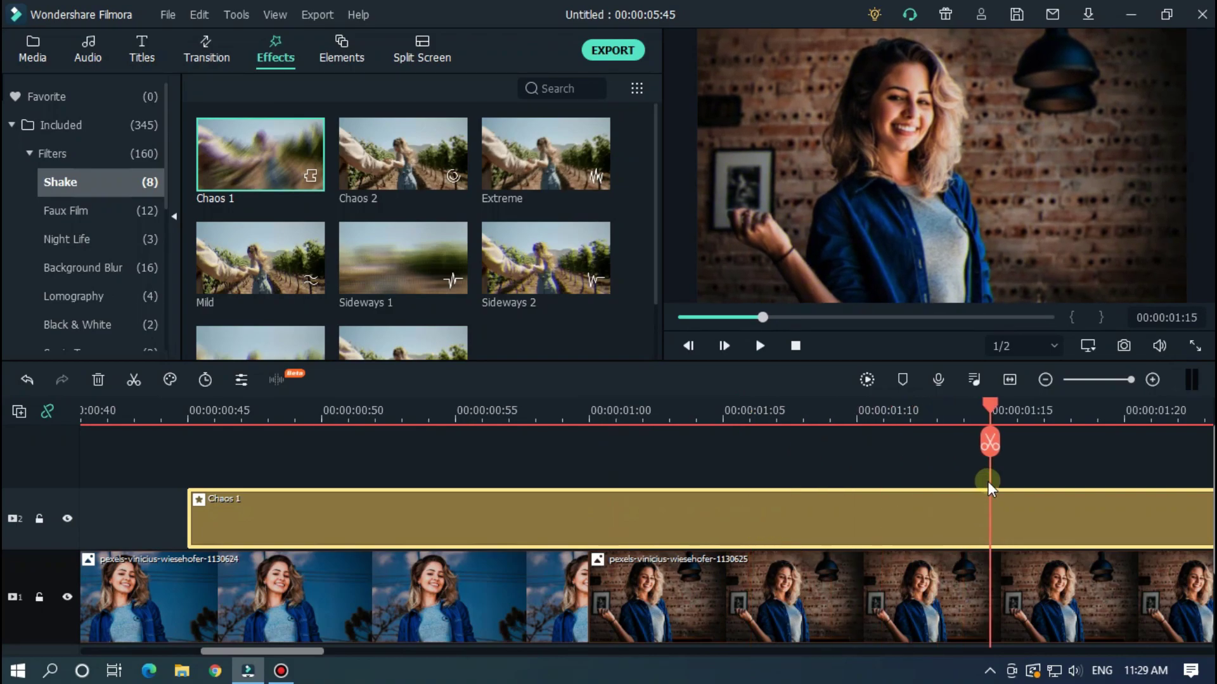
{"action": "left_click", "coordinate": [995, 444]}
{"action": "left_click", "coordinate": [1041, 508]}
{"action": "key", "text": "Delete"}
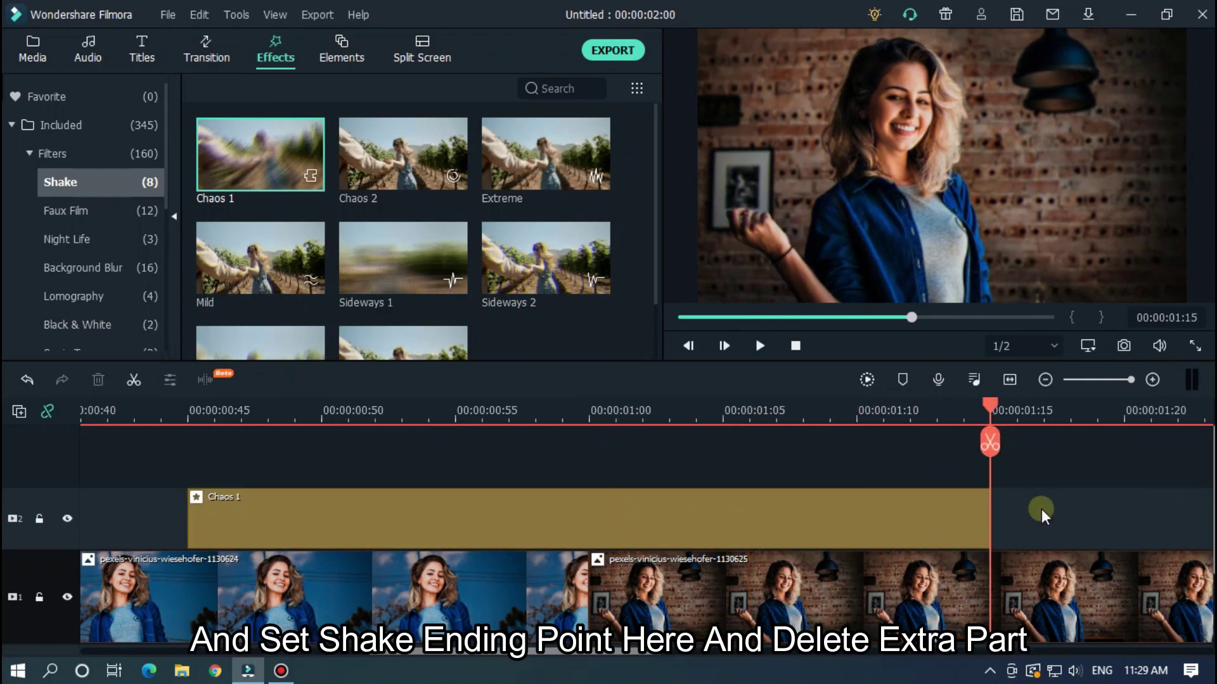
With the playhead at the photo junction, disable RGB Separate for the Chaos 1 effect and set its Frequency to 1
{"action": "left_click", "coordinate": [592, 410]}
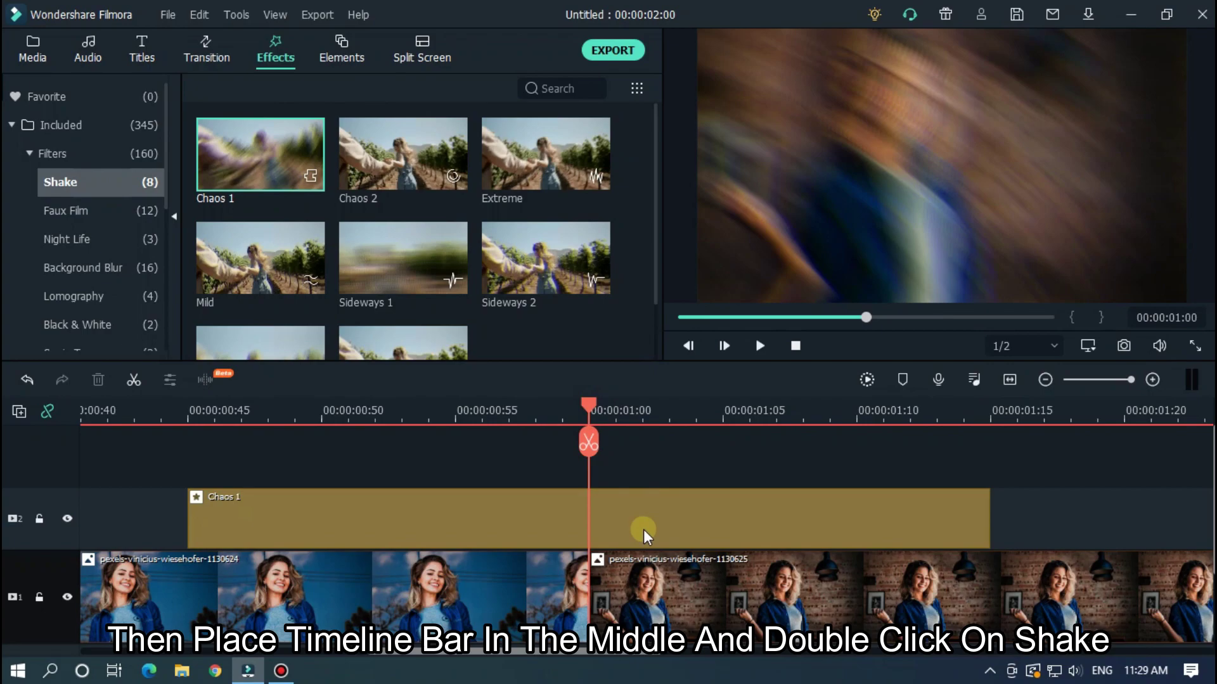
{"action": "double_click", "coordinate": [644, 530]}
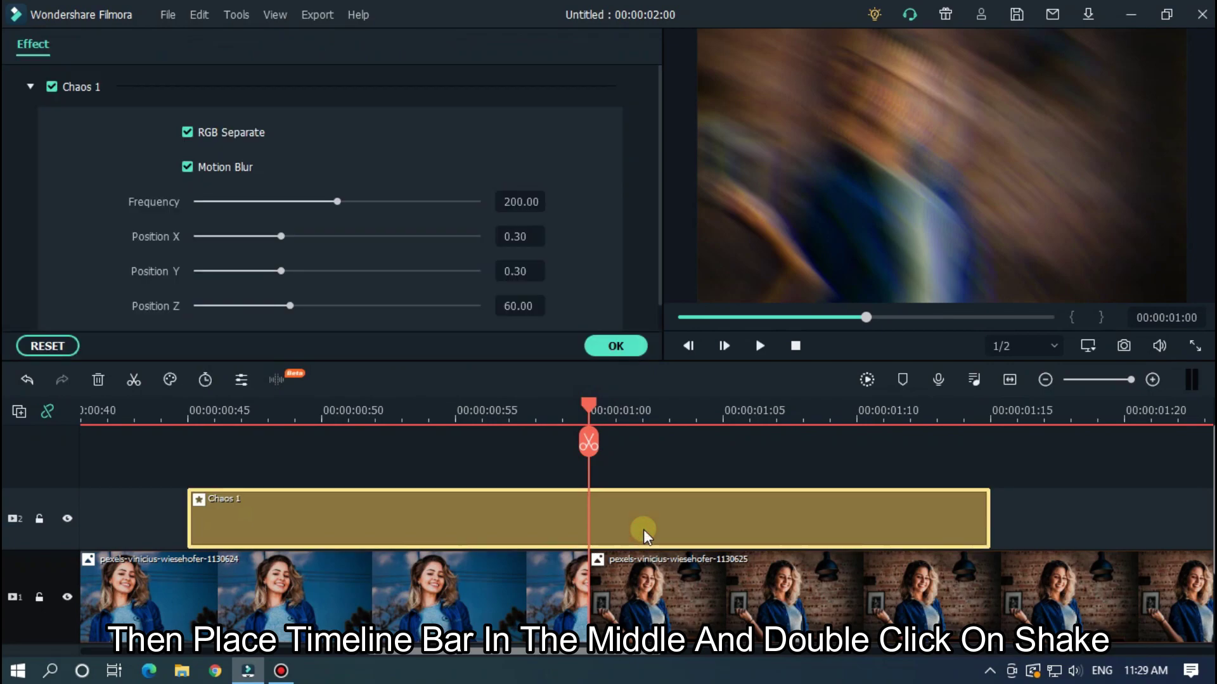
{"action": "left_click", "coordinate": [187, 132]}
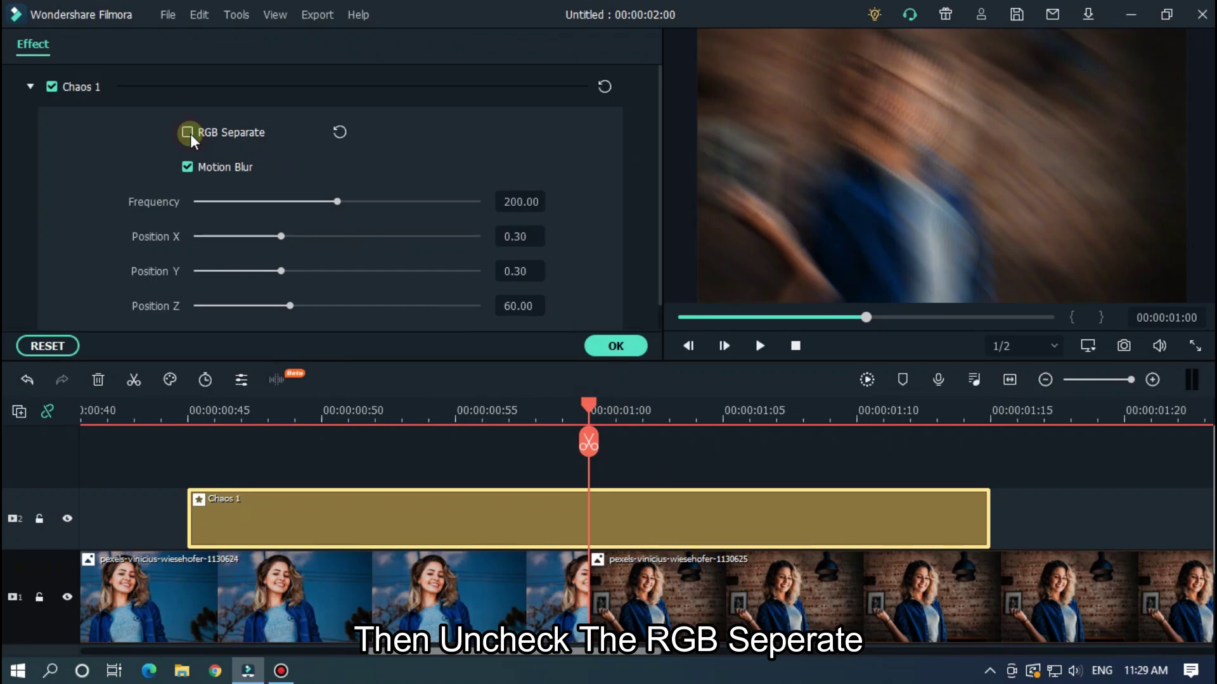
{"action": "left_click", "coordinate": [513, 202]}
{"action": "type", "text": "1"}
{"action": "key", "text": "Return"}
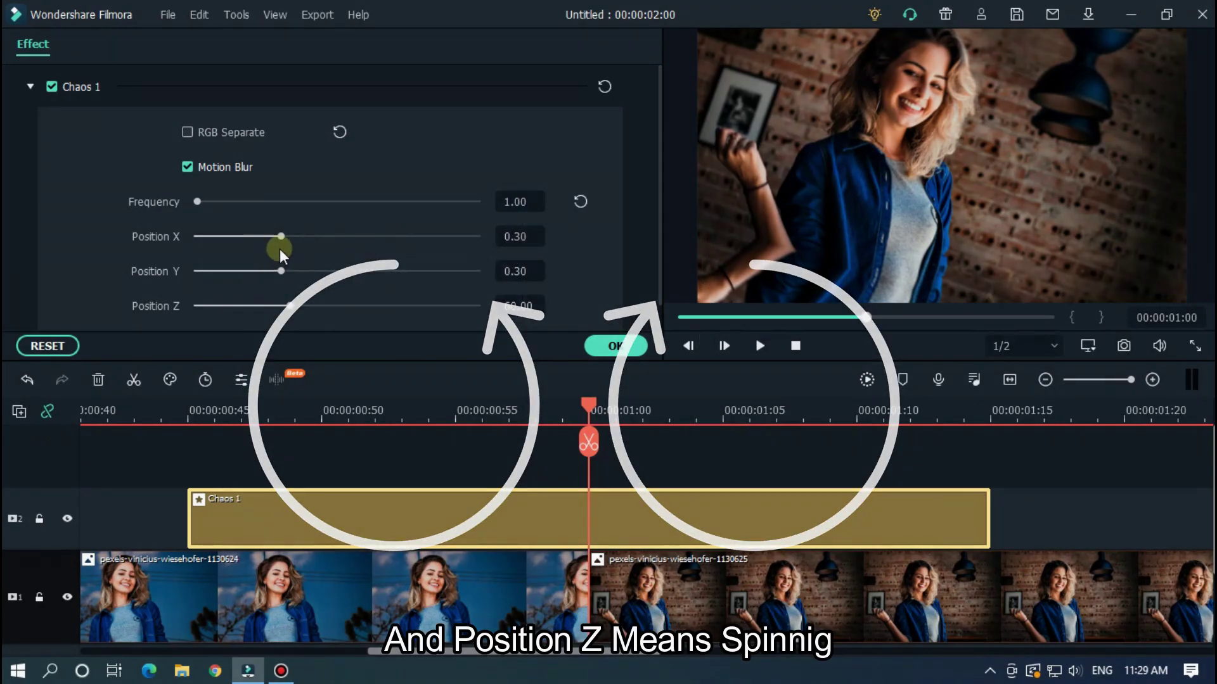
Set the Chaos 1 effect's Position X and Position Y to 0 and Position Z to the maximum of 180
{"action": "left_click_drag", "start_coordinate": [282, 236], "coordinate": [190, 239]}
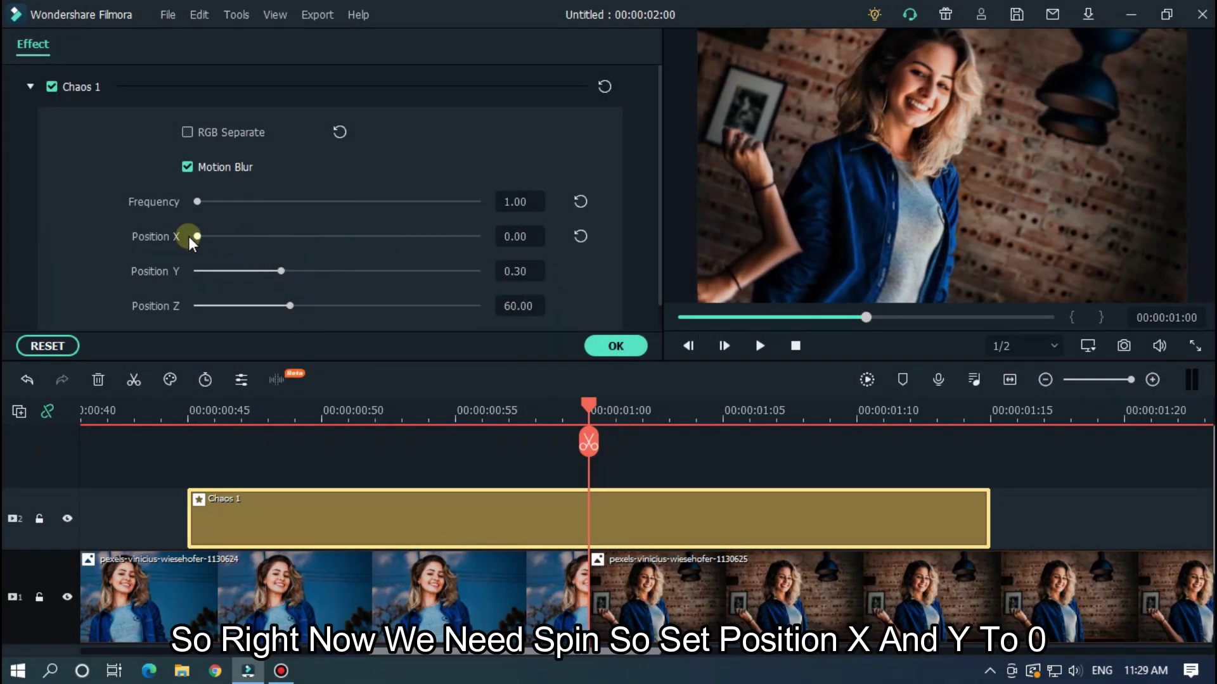
{"action": "left_click_drag", "start_coordinate": [283, 269], "coordinate": [183, 269]}
{"action": "left_click_drag", "start_coordinate": [290, 307], "coordinate": [502, 306]}
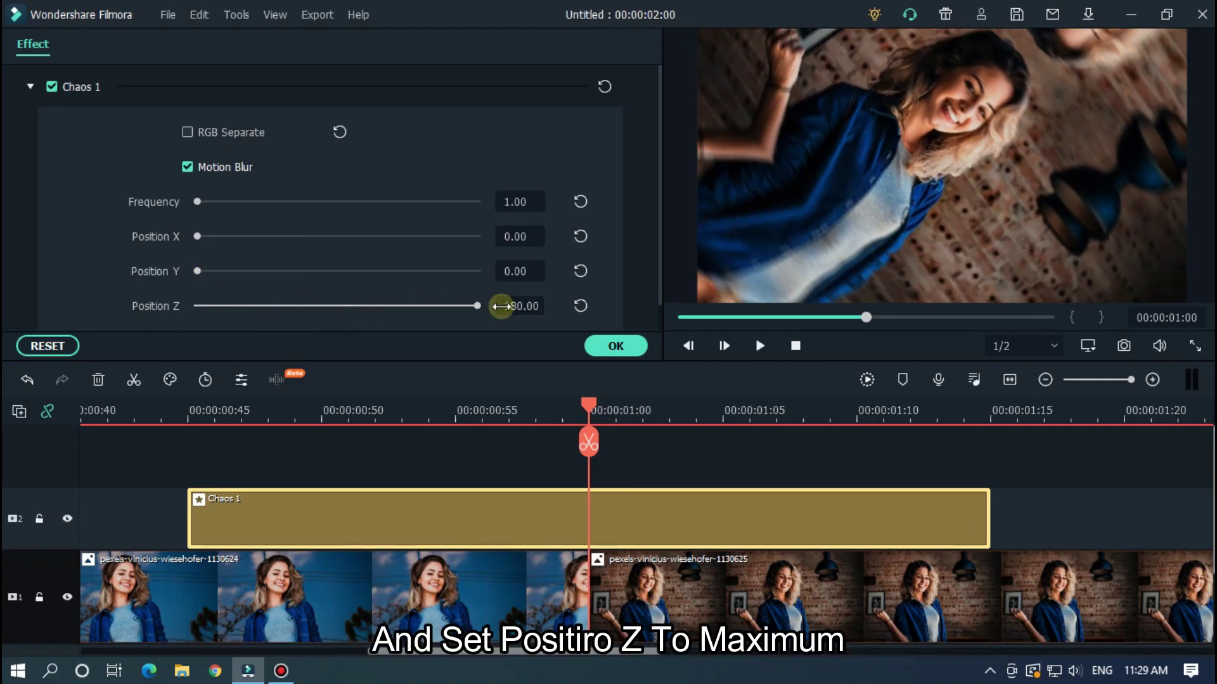
{"action": "left_click", "coordinate": [645, 466]}
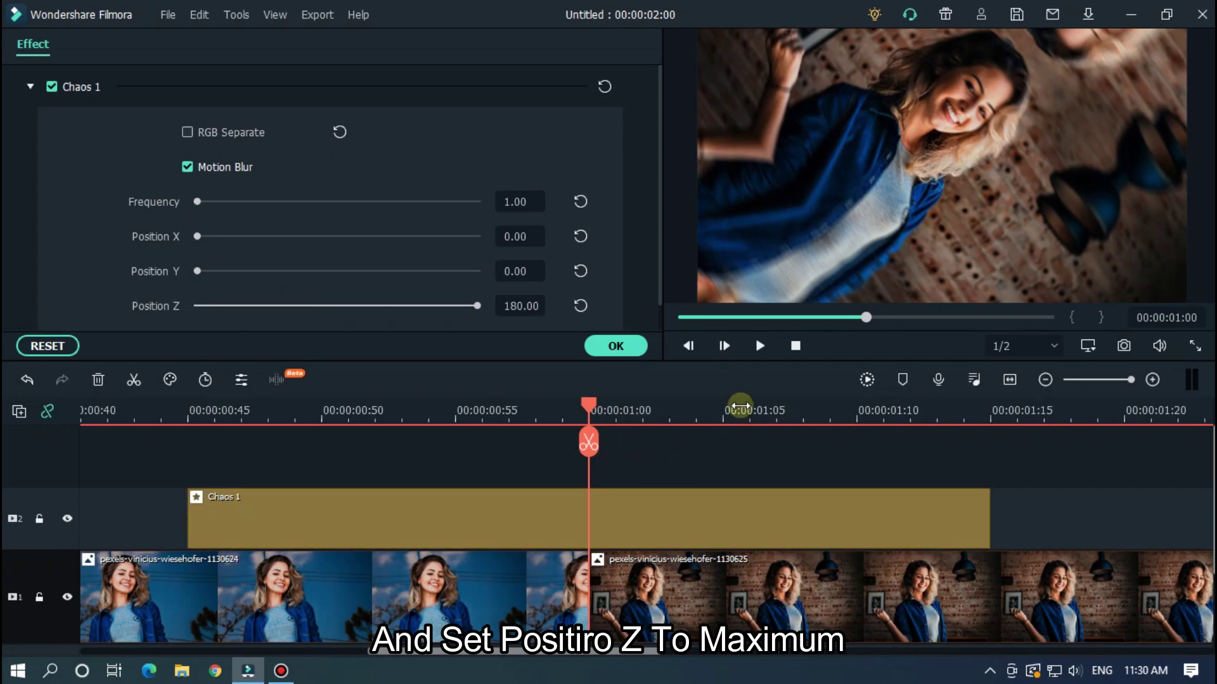
{"action": "scroll", "coordinate": [739, 407], "scroll_direction": "down", "scroll_amount": 5}
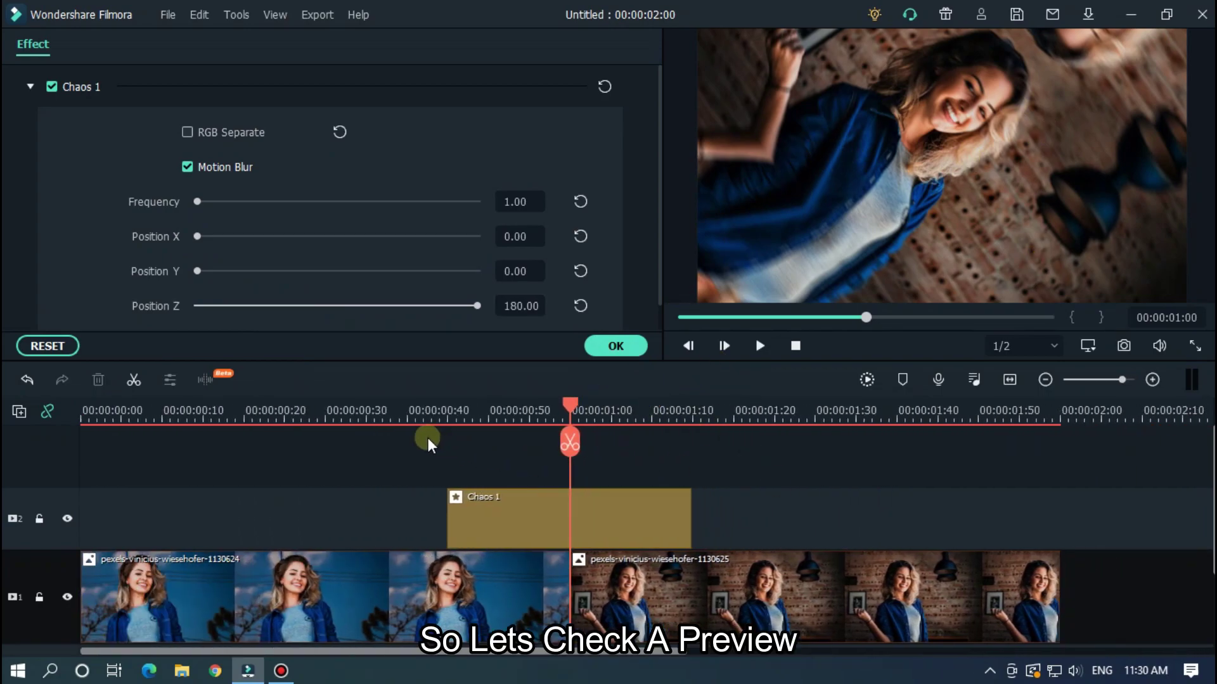
Preview the spin between the two photos from before the effect clip, closing the Chaos 1 settings between playbacks
{"action": "left_click", "coordinate": [390, 413]}
{"action": "key", "text": "space"}
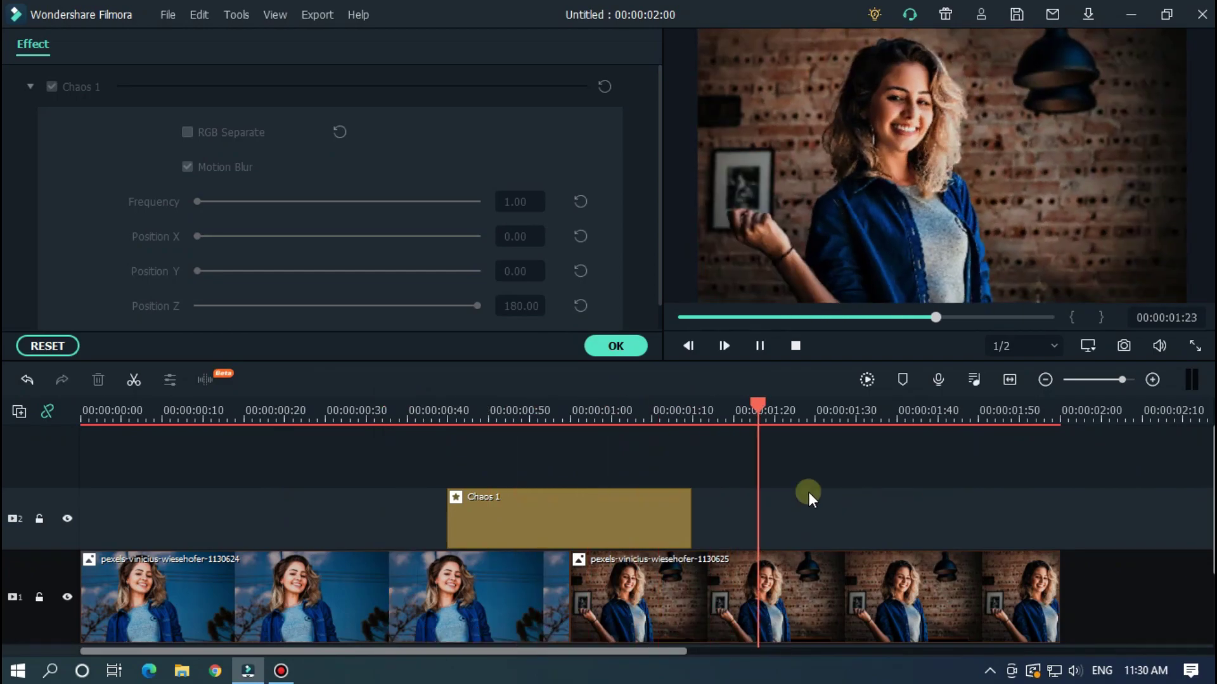
{"action": "left_click", "coordinate": [347, 413]}
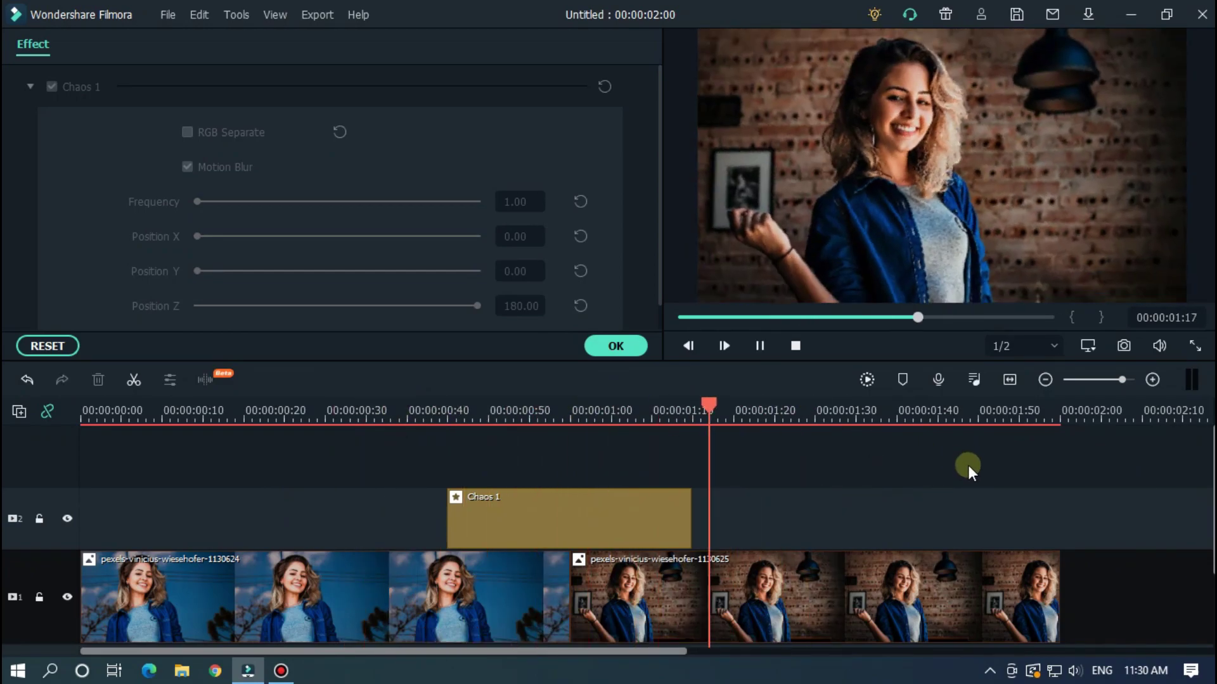
{"action": "left_click", "coordinate": [630, 347]}
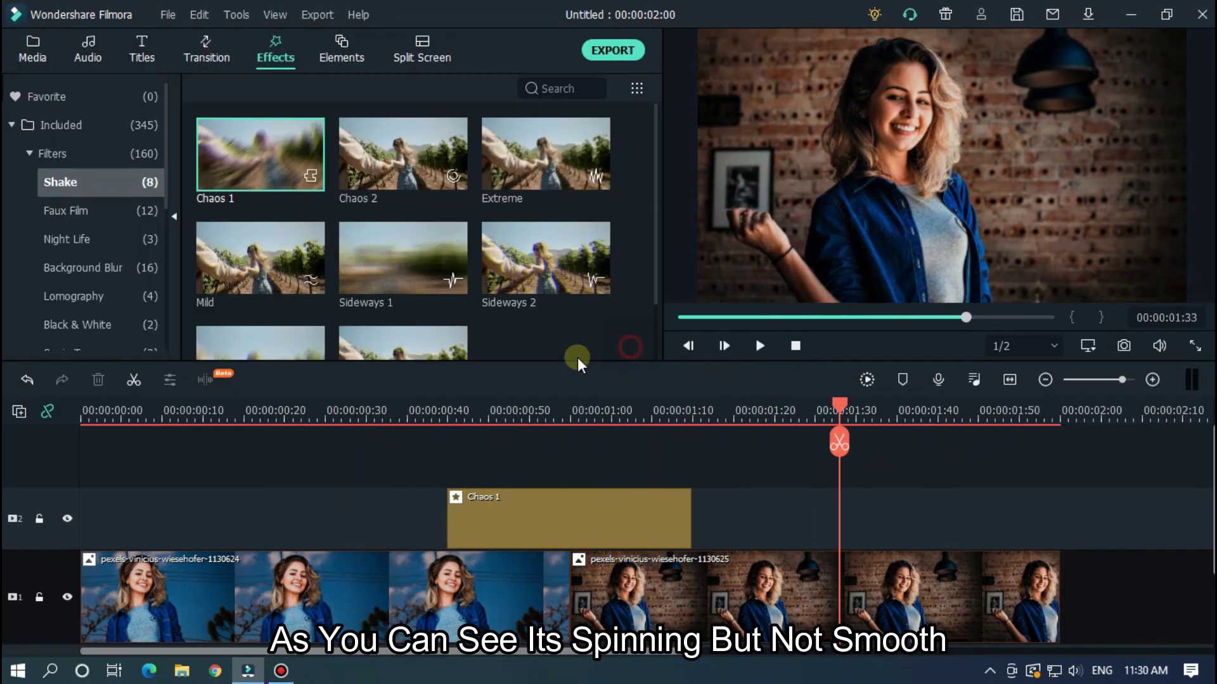
{"action": "left_click", "coordinate": [358, 415]}
{"action": "key", "text": "space"}
Flip the second photo on the timeline horizontally in its Transform settings
{"action": "left_click", "coordinate": [732, 561]}
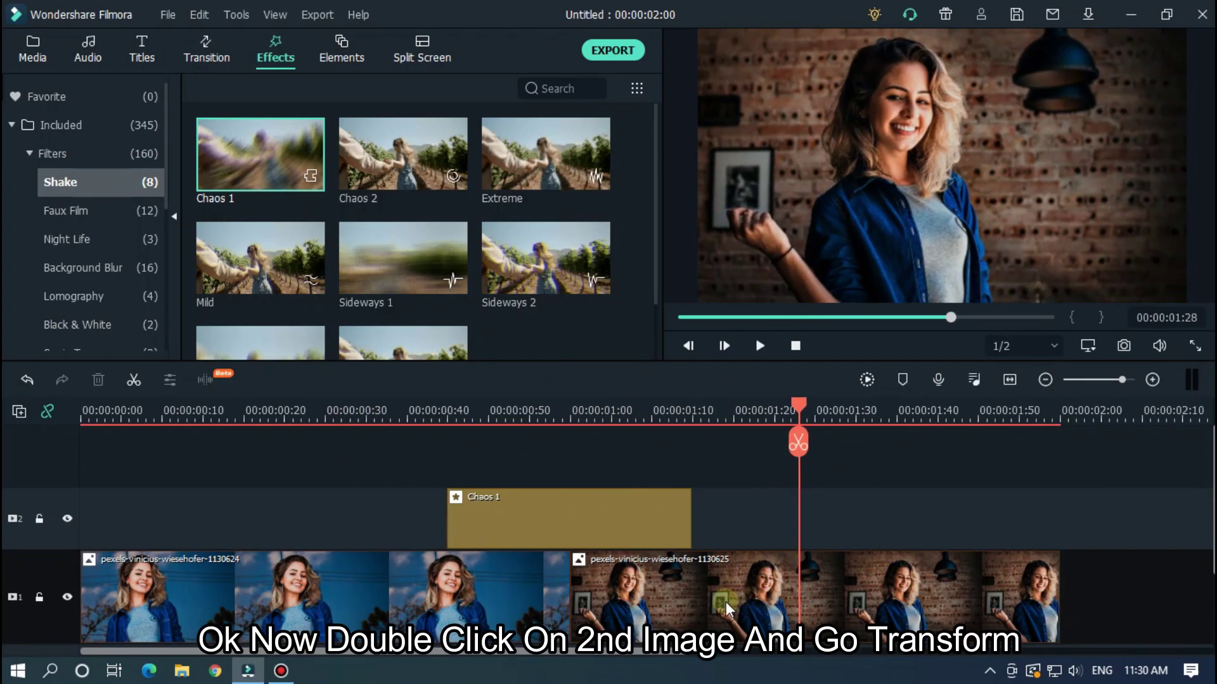
{"action": "double_click", "coordinate": [725, 602]}
{"action": "left_click", "coordinate": [14, 88]}
{"action": "left_click", "coordinate": [28, 86]}
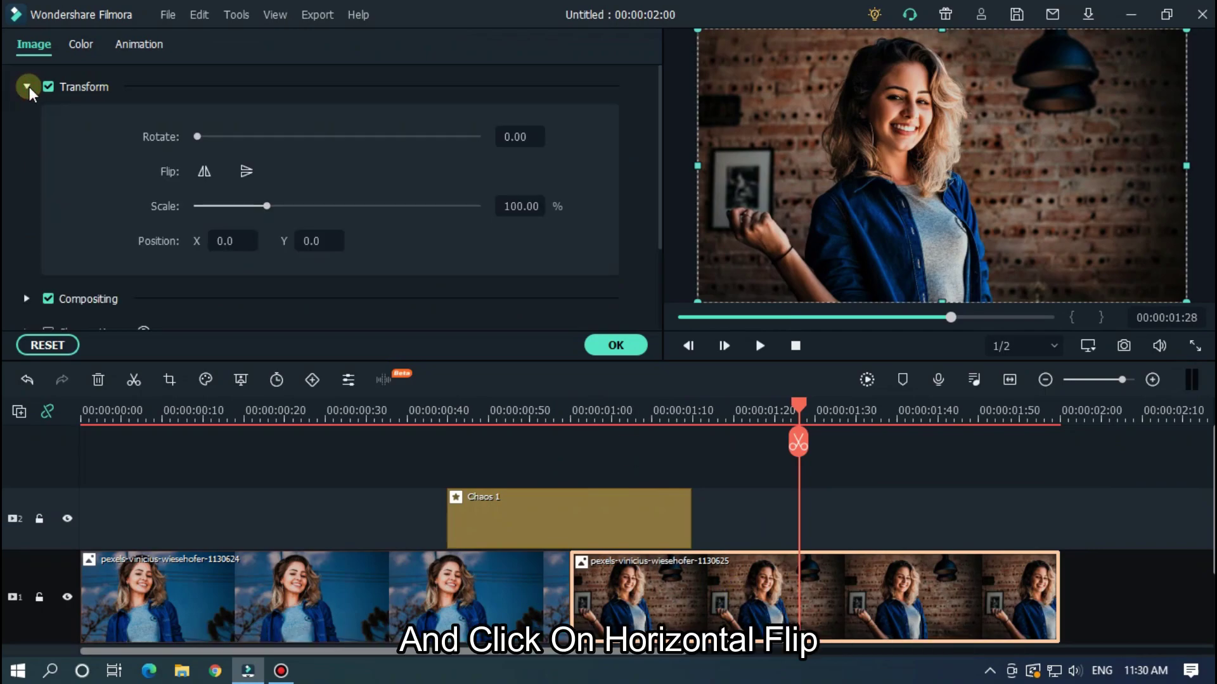
{"action": "left_click", "coordinate": [204, 173]}
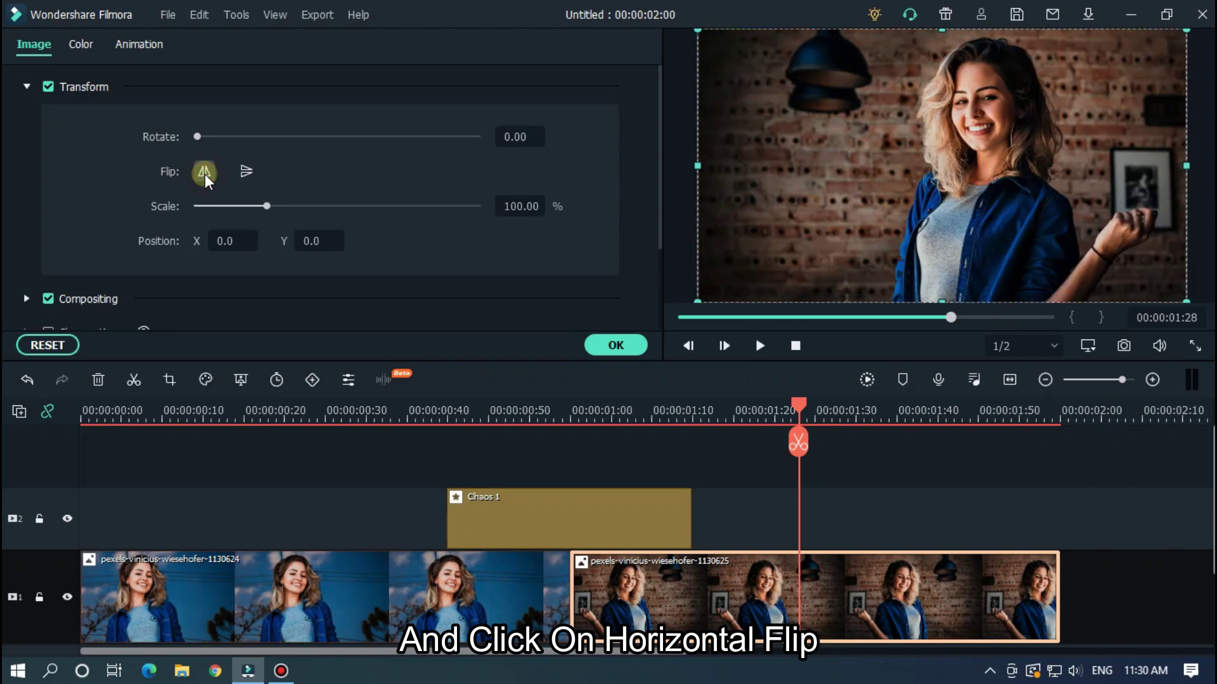
Preview the transition with the flipped second photo and accept its Transform settings
{"action": "left_click", "coordinate": [376, 413]}
{"action": "left_click", "coordinate": [950, 516]}
{"action": "key", "text": "space"}
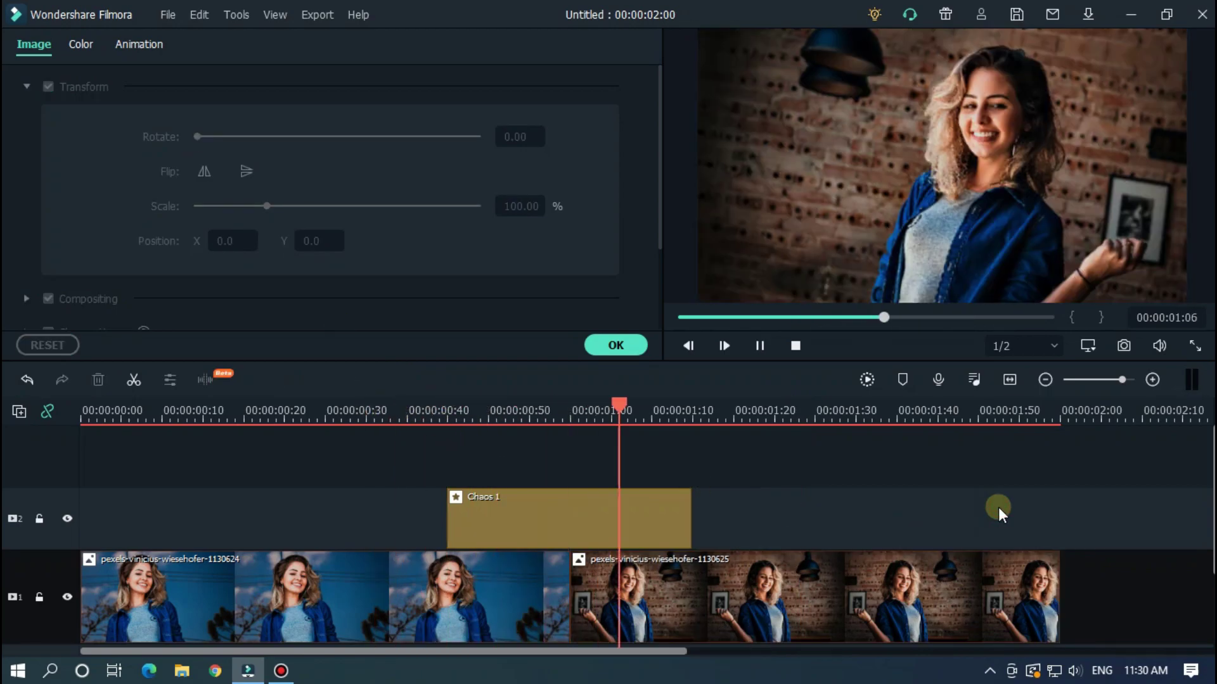
{"action": "key", "text": "space"}
{"action": "scroll", "coordinate": [850, 407], "scroll_direction": "down", "scroll_amount": 3}
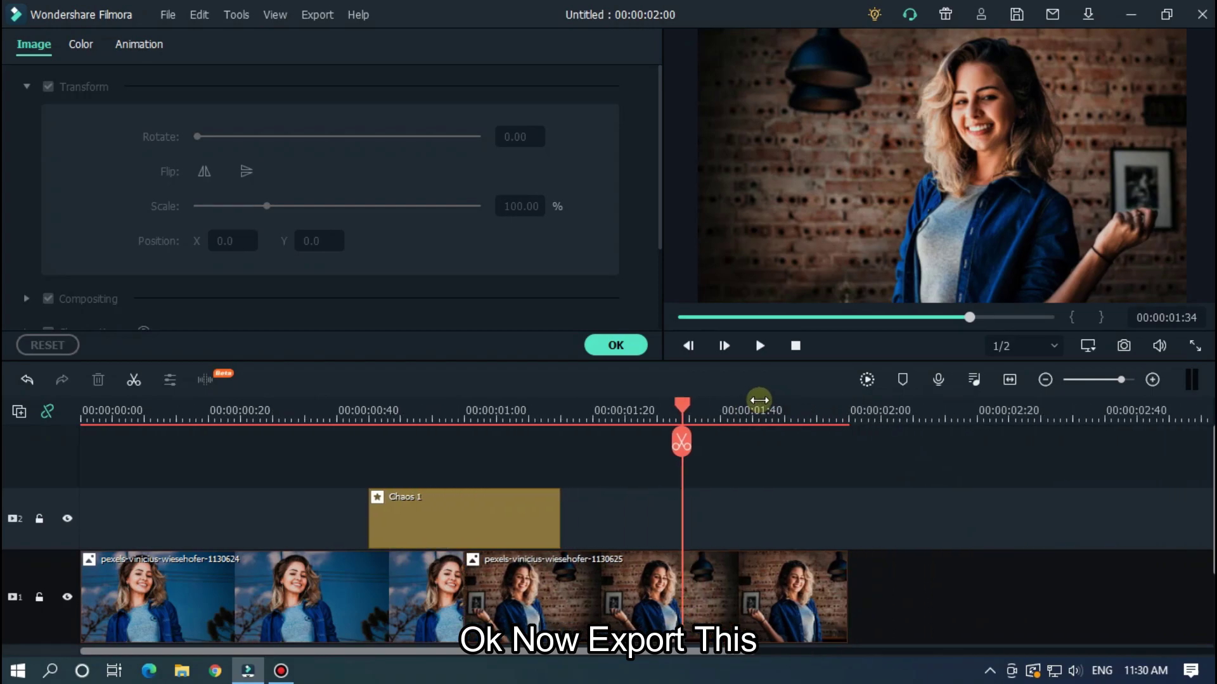
{"action": "left_click", "coordinate": [632, 345]}
Export the project as an MP4 video named 360 and close the export window when done
{"action": "left_click", "coordinate": [613, 48]}
{"action": "triple_click", "coordinate": [684, 142]}
{"action": "type", "text": "360"}
{"action": "left_click", "coordinate": [918, 545]}
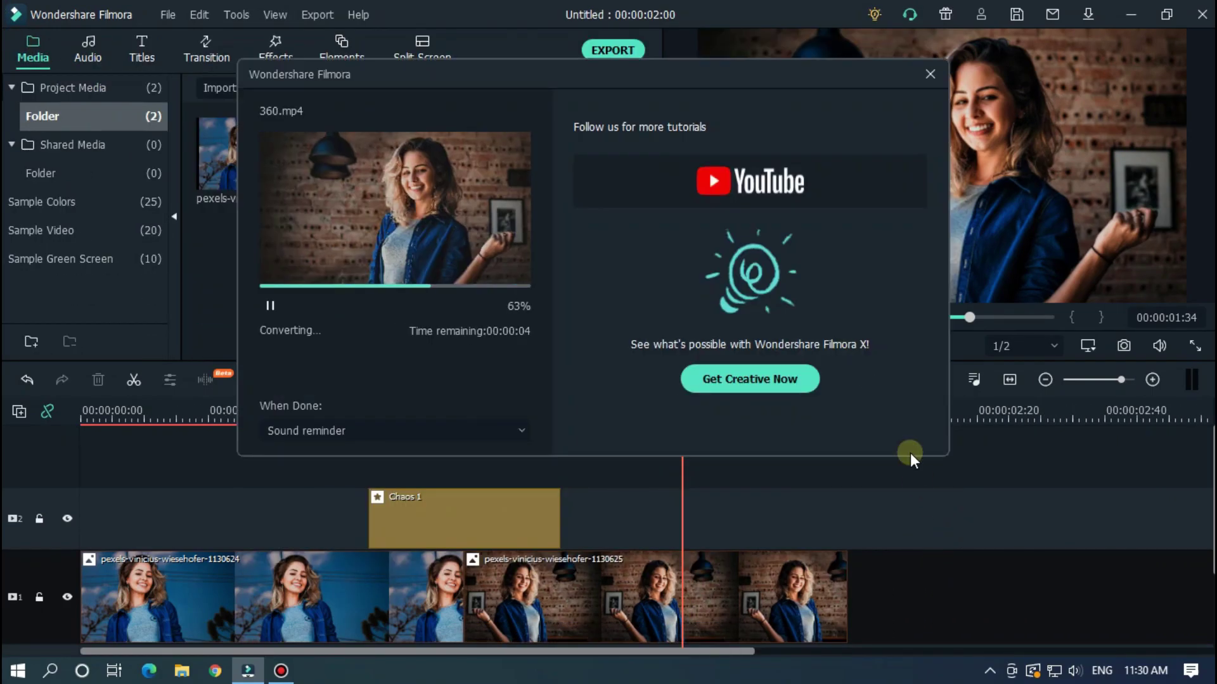
{"action": "left_click", "coordinate": [466, 427]}
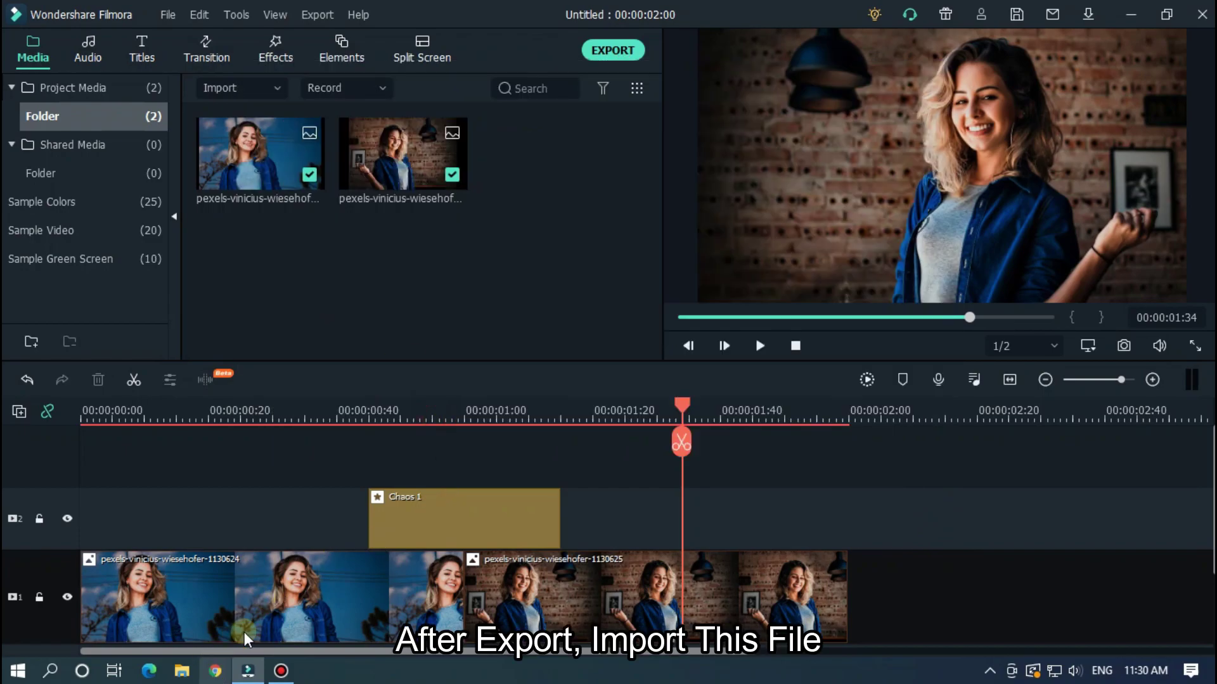
Import the exported 360 video into the project and place it after the photos on the main track, starting at 00:00:02:20
{"action": "left_click", "coordinate": [182, 670]}
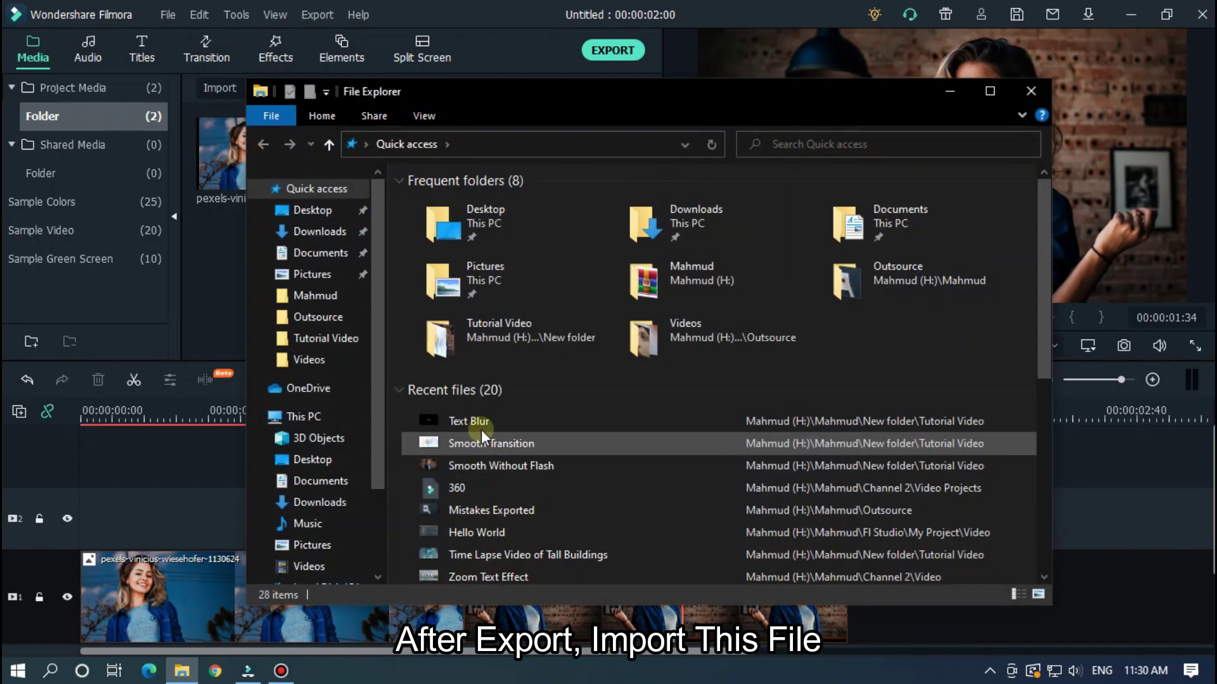
{"action": "left_click_drag", "start_coordinate": [505, 259], "coordinate": [212, 241]}
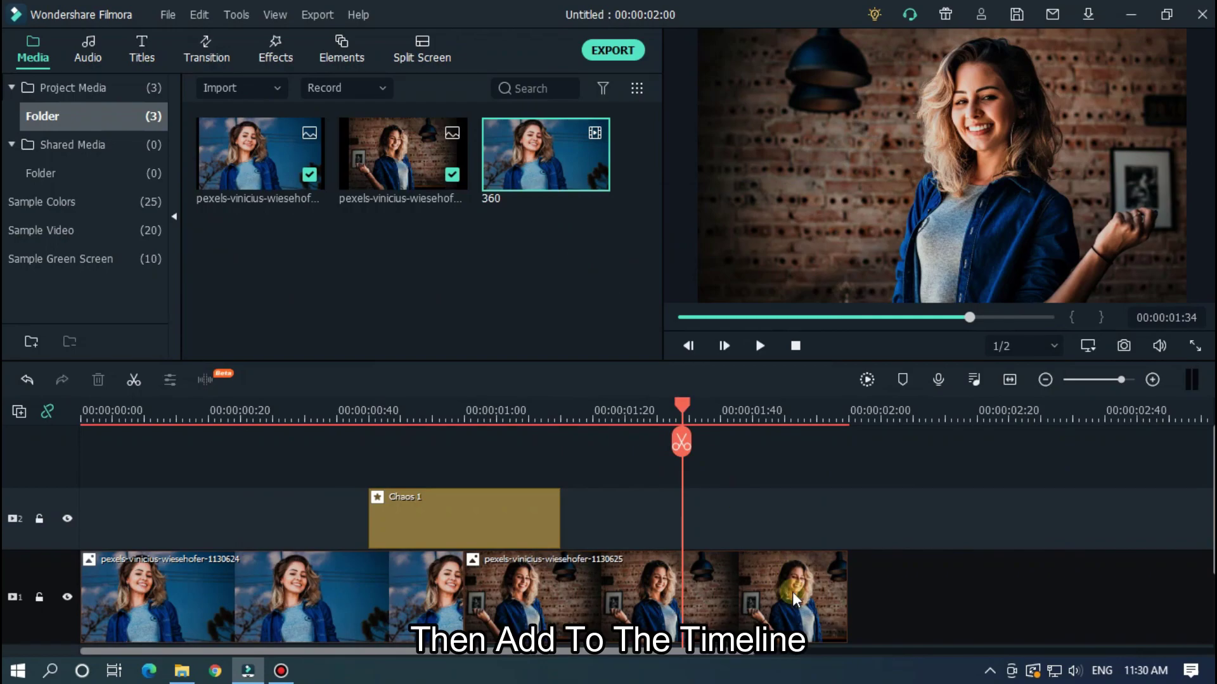
{"action": "left_click_drag", "start_coordinate": [737, 657], "coordinate": [1082, 646]}
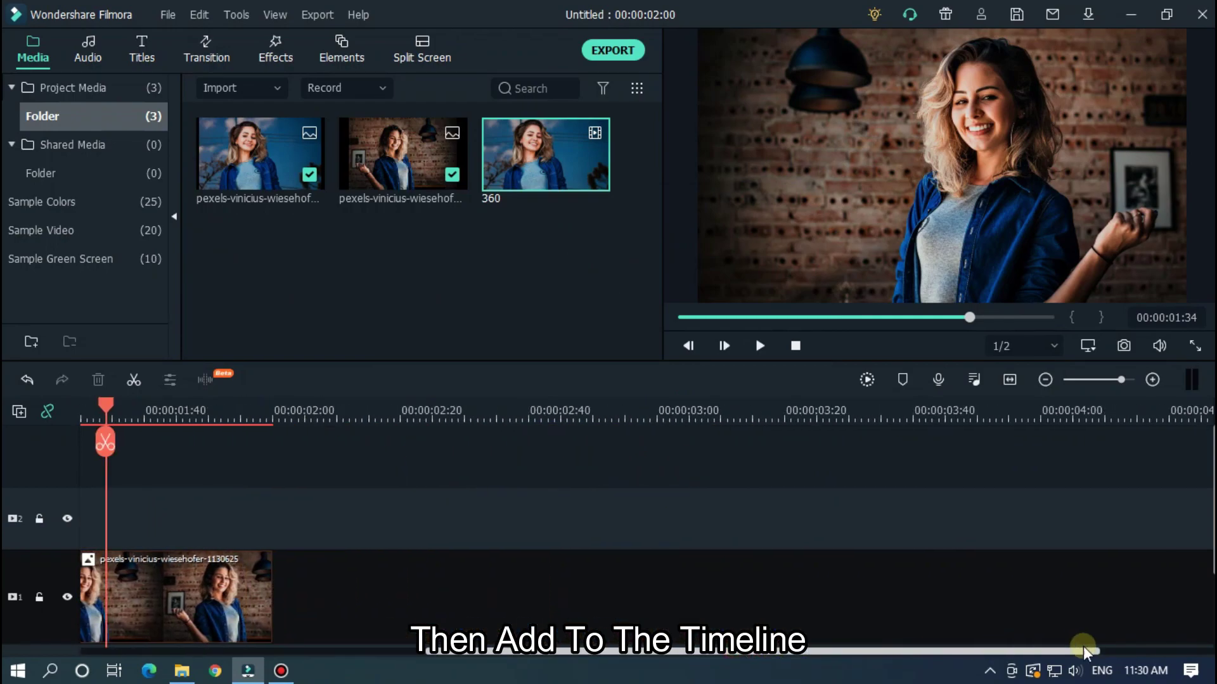
{"action": "scroll", "coordinate": [835, 524], "scroll_direction": "down", "scroll_amount": 1}
{"action": "left_click_drag", "start_coordinate": [544, 148], "coordinate": [399, 507]}
Split the 360 clip at 00:00:03:20, exactly where the first image changes to the second
{"action": "left_click", "coordinate": [402, 413]}
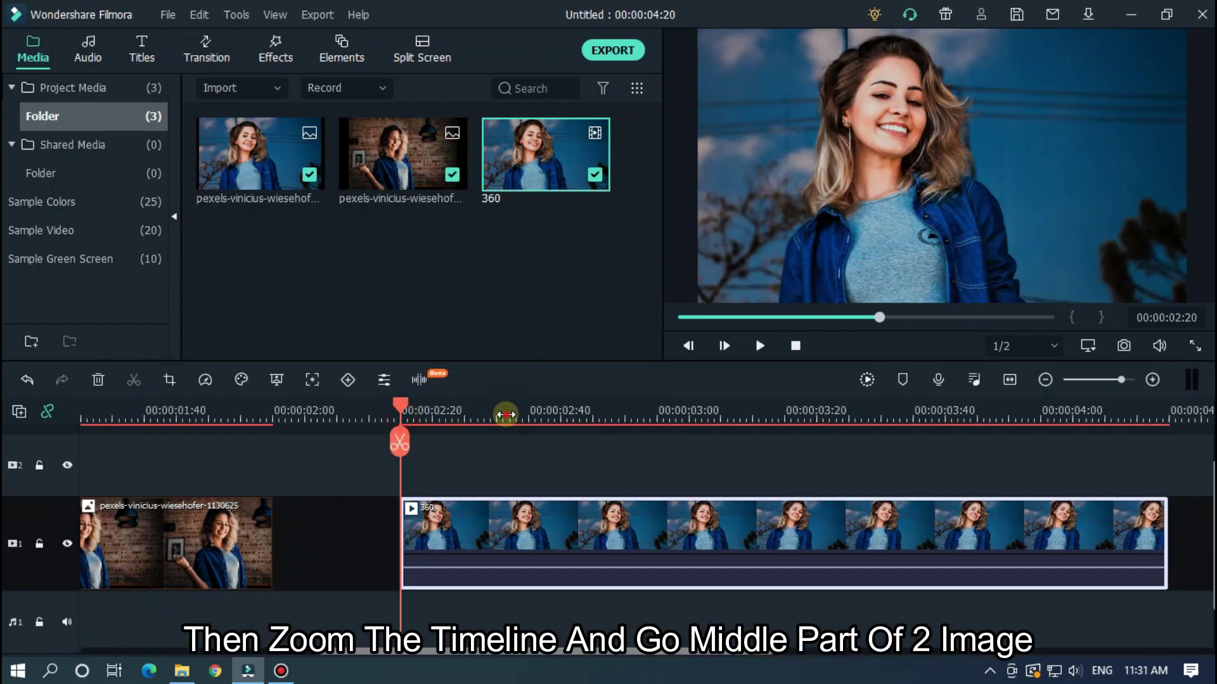
{"action": "key", "text": "ctrl+equal"}
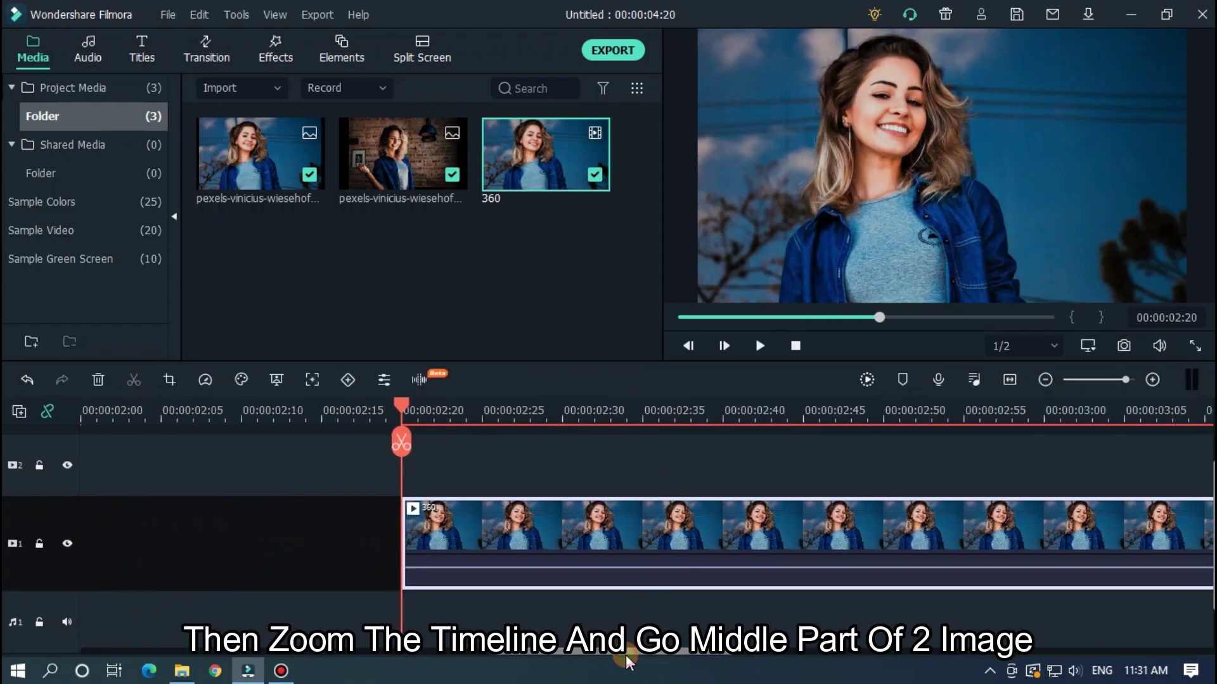
{"action": "left_click_drag", "start_coordinate": [672, 651], "coordinate": [798, 653]}
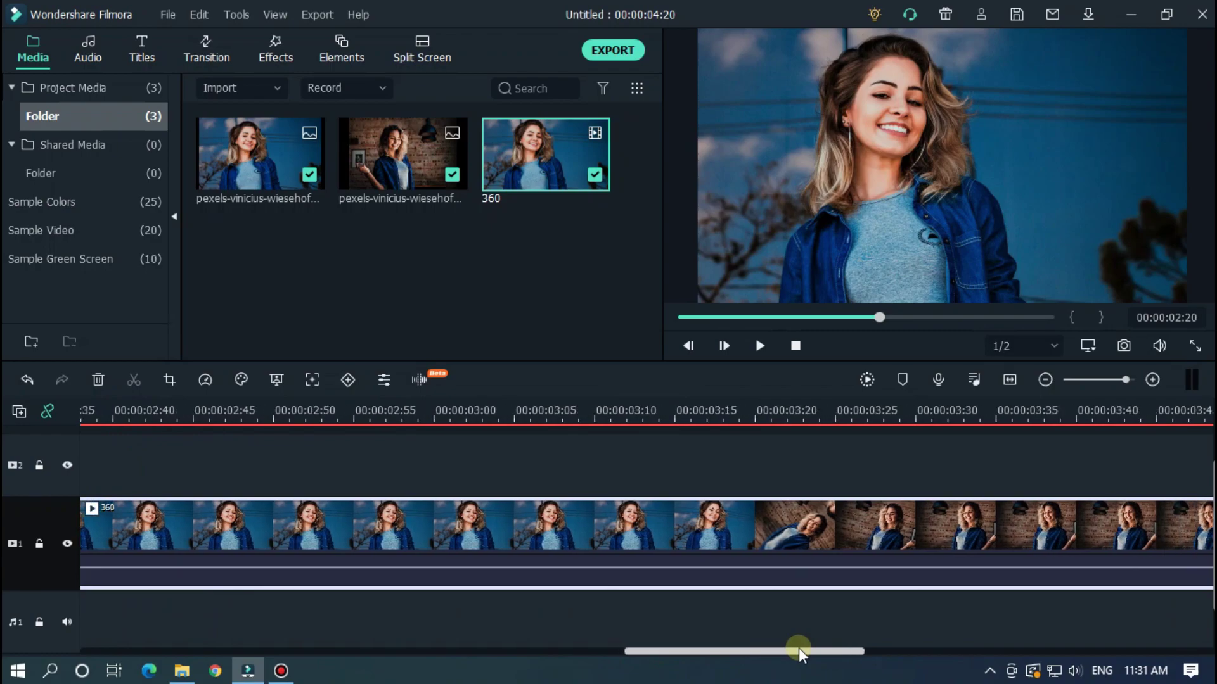
{"action": "left_click", "coordinate": [755, 410]}
{"action": "left_click_drag", "start_coordinate": [749, 414], "coordinate": [780, 415]}
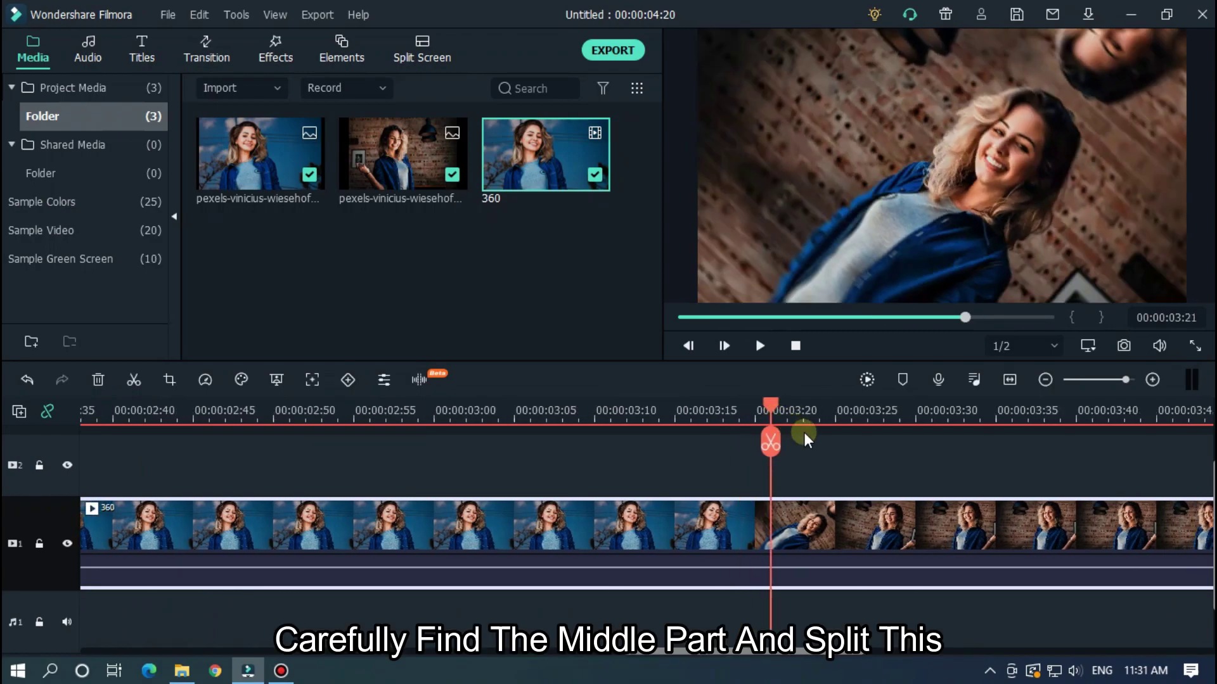
{"action": "key", "text": "Left"}
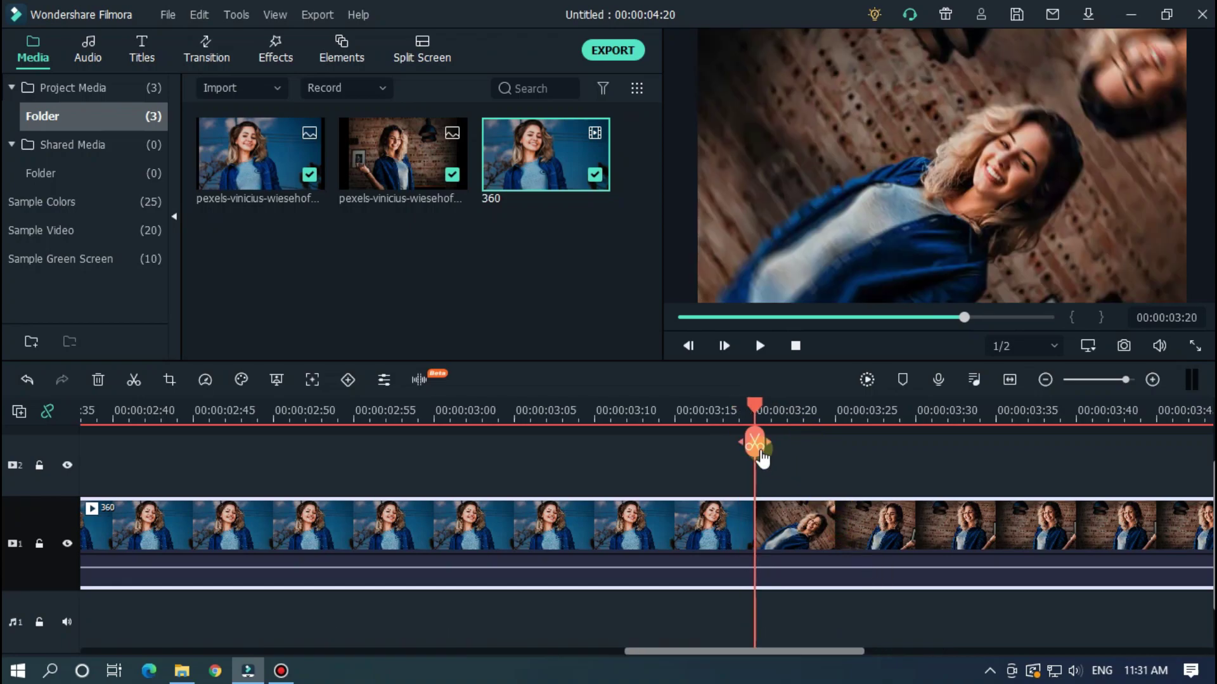
{"action": "left_click", "coordinate": [760, 455]}
Flip the second part of the split 360 clip horizontally to restore the image's normal orientation
{"action": "scroll", "coordinate": [763, 402], "scroll_direction": "down", "scroll_amount": 3}
{"action": "scroll", "coordinate": [815, 402], "scroll_direction": "up", "scroll_amount": 3}
{"action": "double_click", "coordinate": [858, 522]}
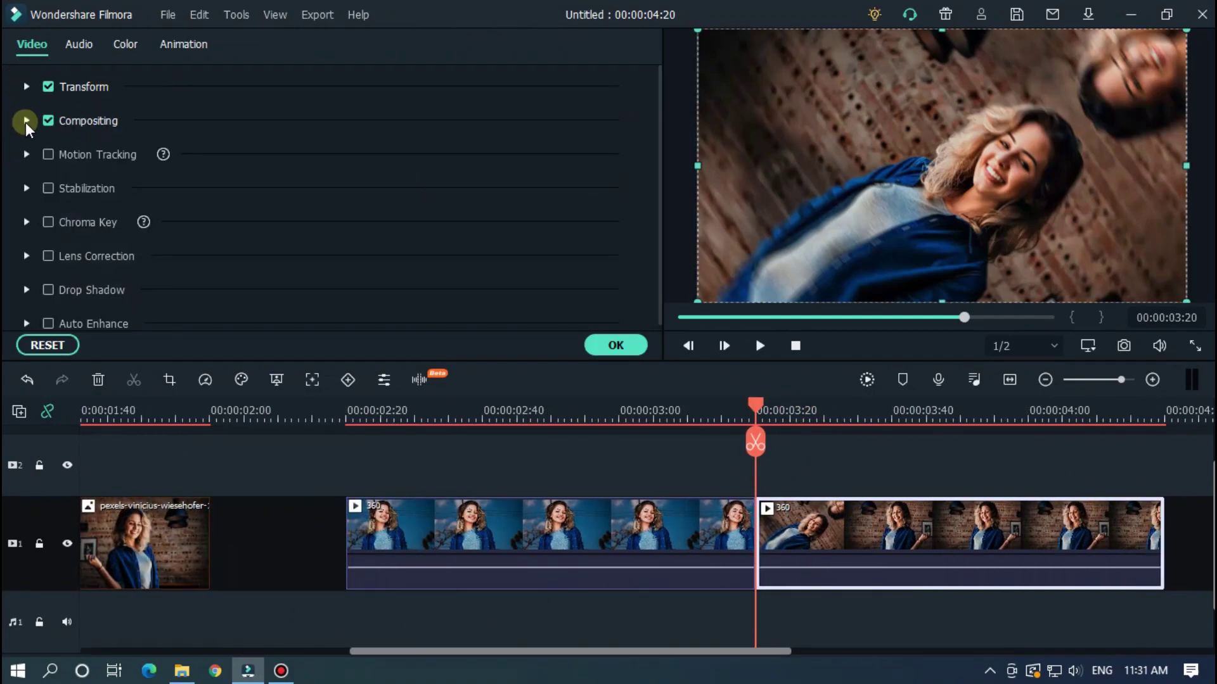
{"action": "left_click", "coordinate": [26, 87]}
{"action": "left_click", "coordinate": [211, 174]}
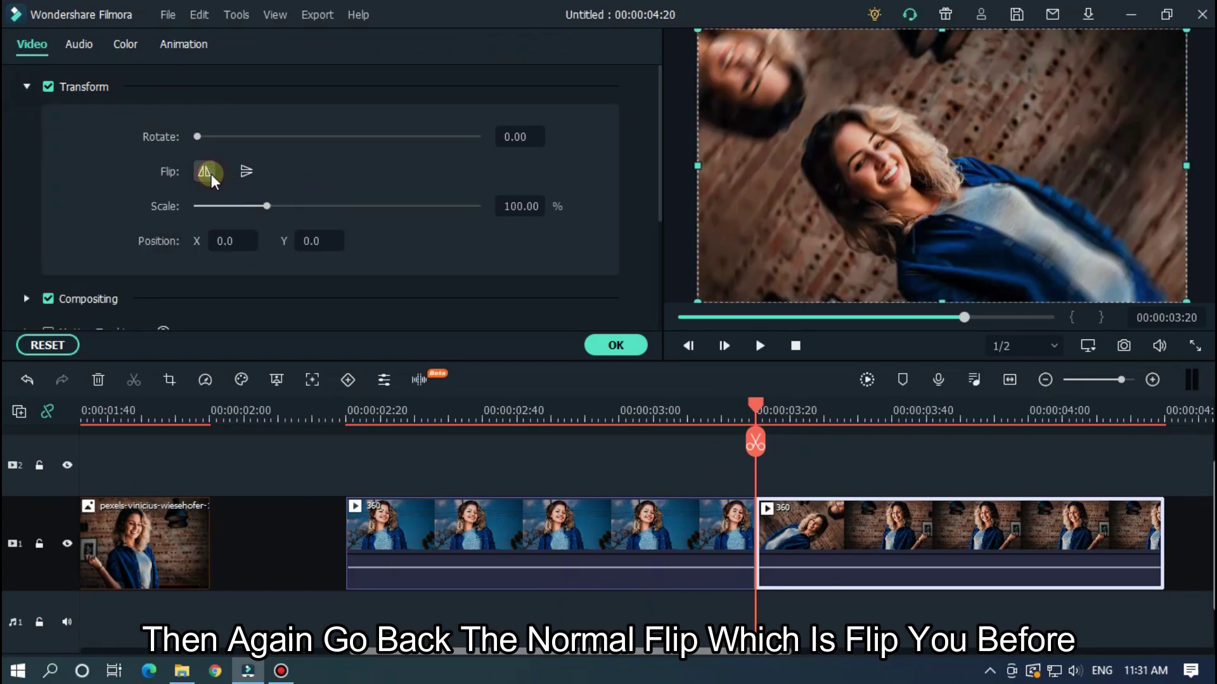
{"action": "left_click", "coordinate": [603, 462]}
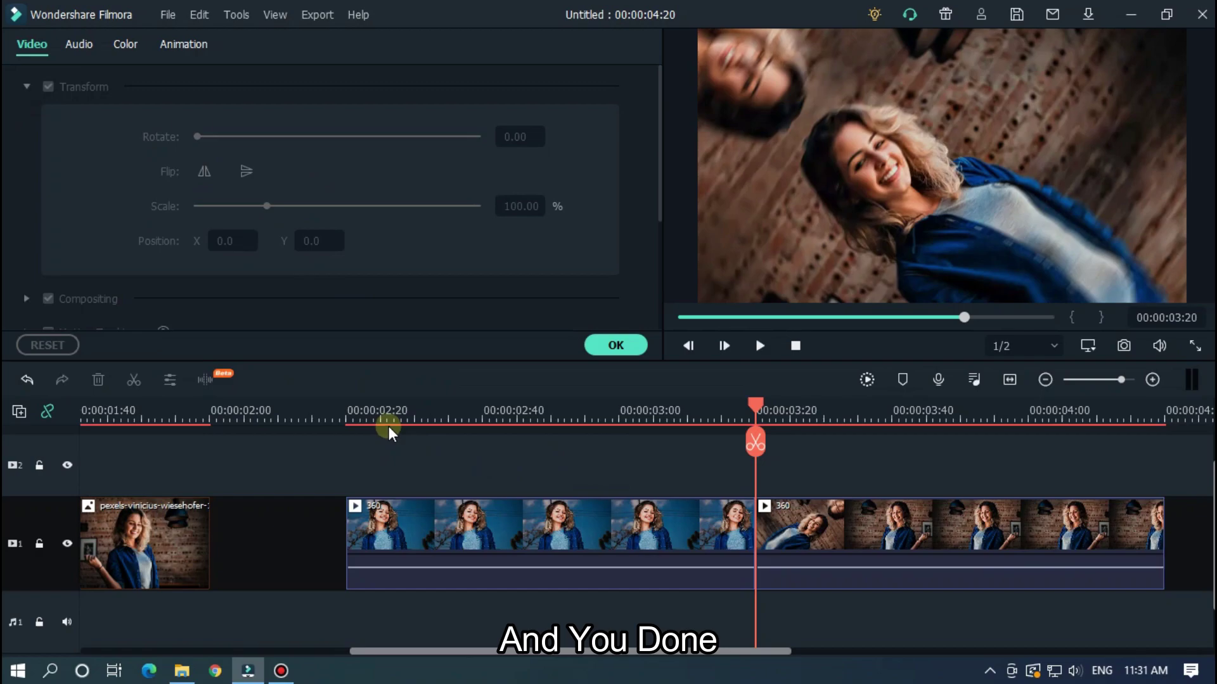
Play the split 360 clips several times to check the spin across the cut
{"action": "left_click", "coordinate": [407, 418]}
{"action": "key", "text": "space"}
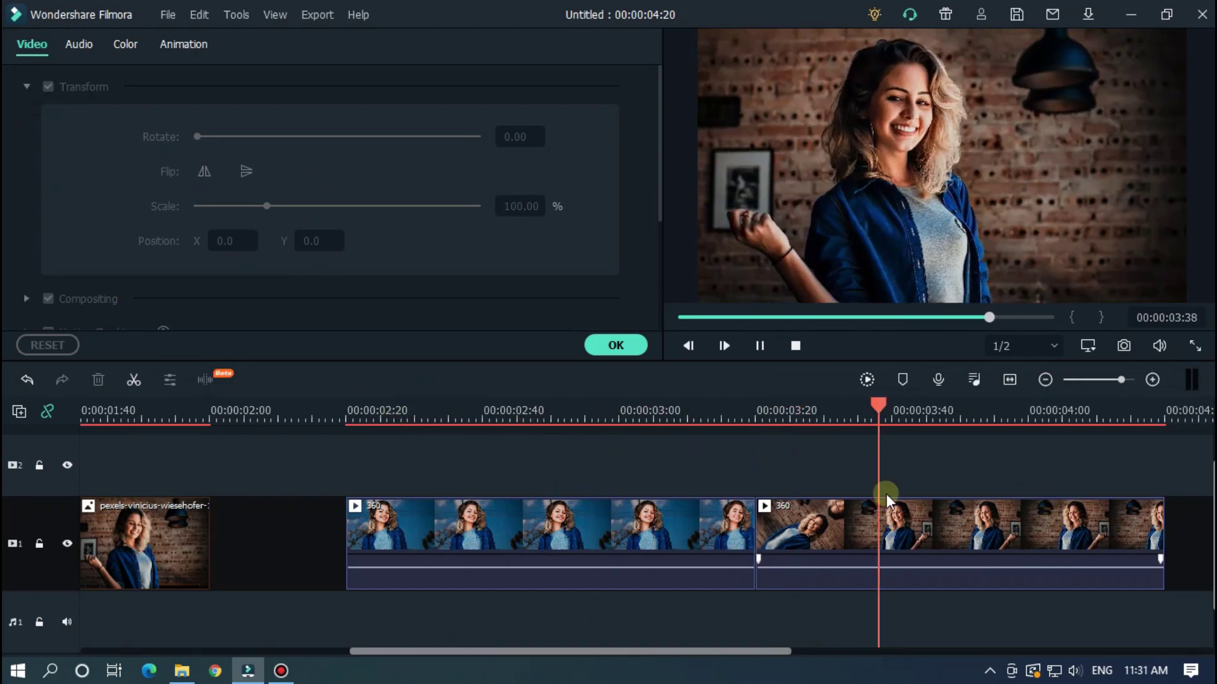
{"action": "key", "text": "space"}
{"action": "left_click", "coordinate": [564, 422]}
{"action": "key", "text": "space"}
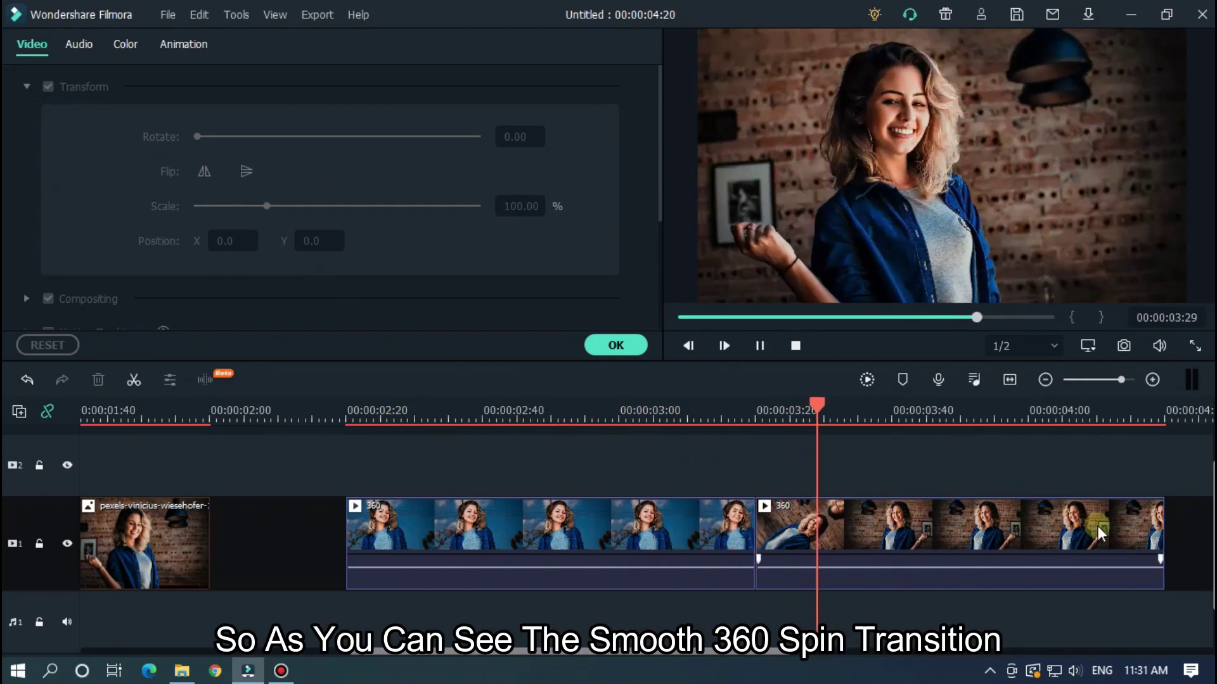
{"action": "left_click", "coordinate": [501, 415]}
{"action": "key", "text": "space"}
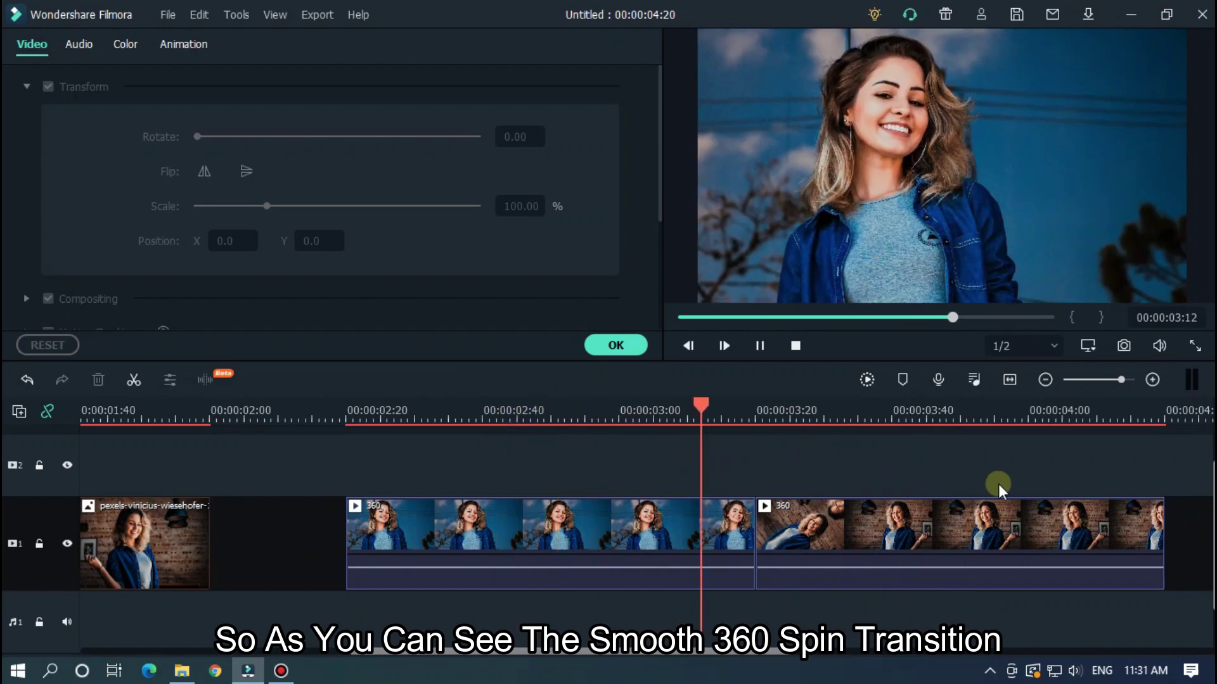
{"action": "key", "text": "space"}
{"action": "scroll", "coordinate": [1001, 408], "scroll_direction": "down", "scroll_amount": 2}
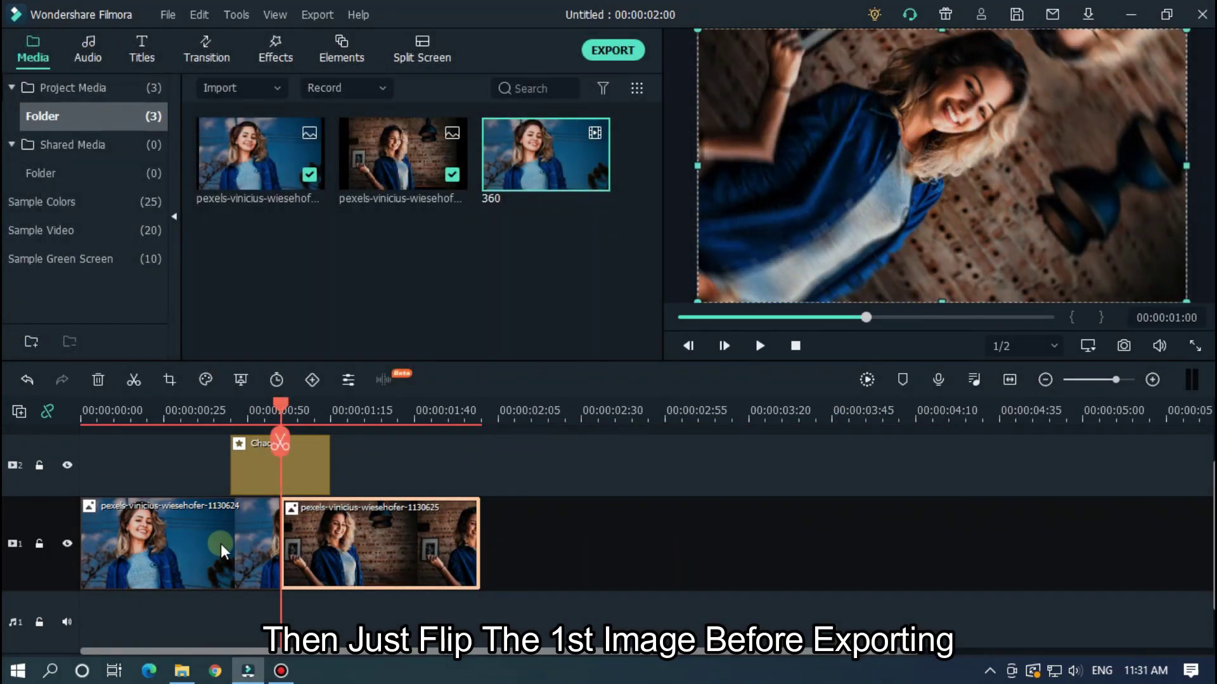
Flip the first photo on the timeline horizontally and accept the change
{"action": "double_click", "coordinate": [221, 544]}
{"action": "left_click", "coordinate": [203, 177]}
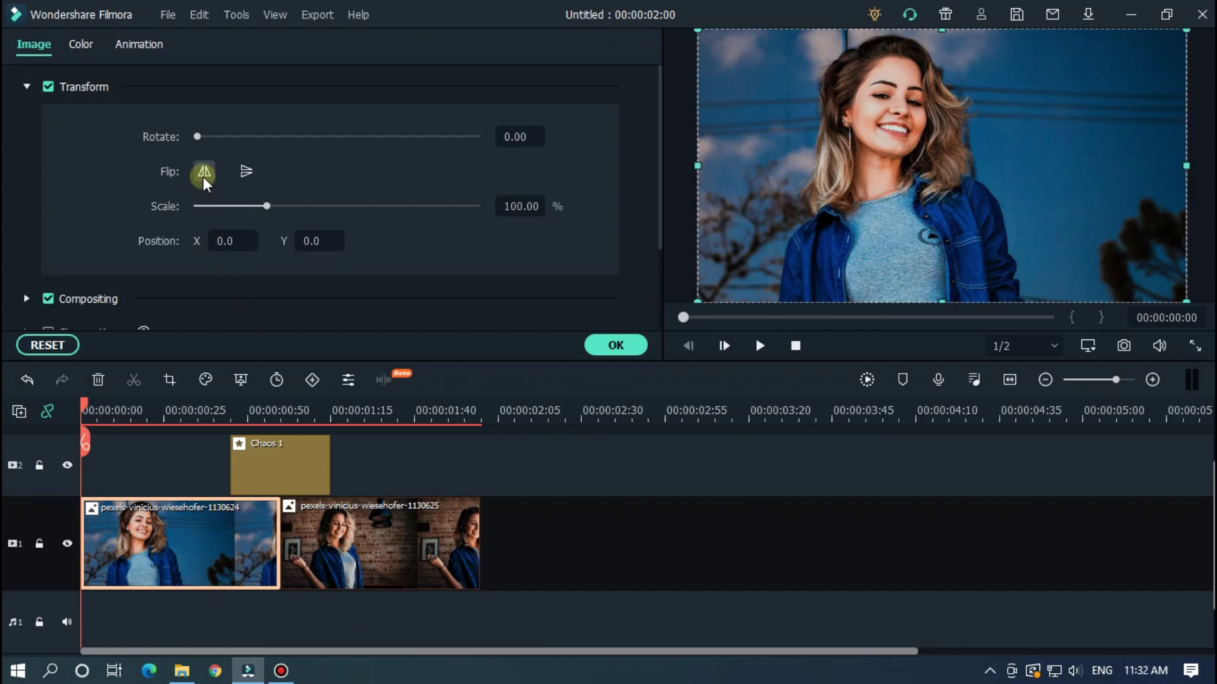
{"action": "left_click", "coordinate": [203, 176]}
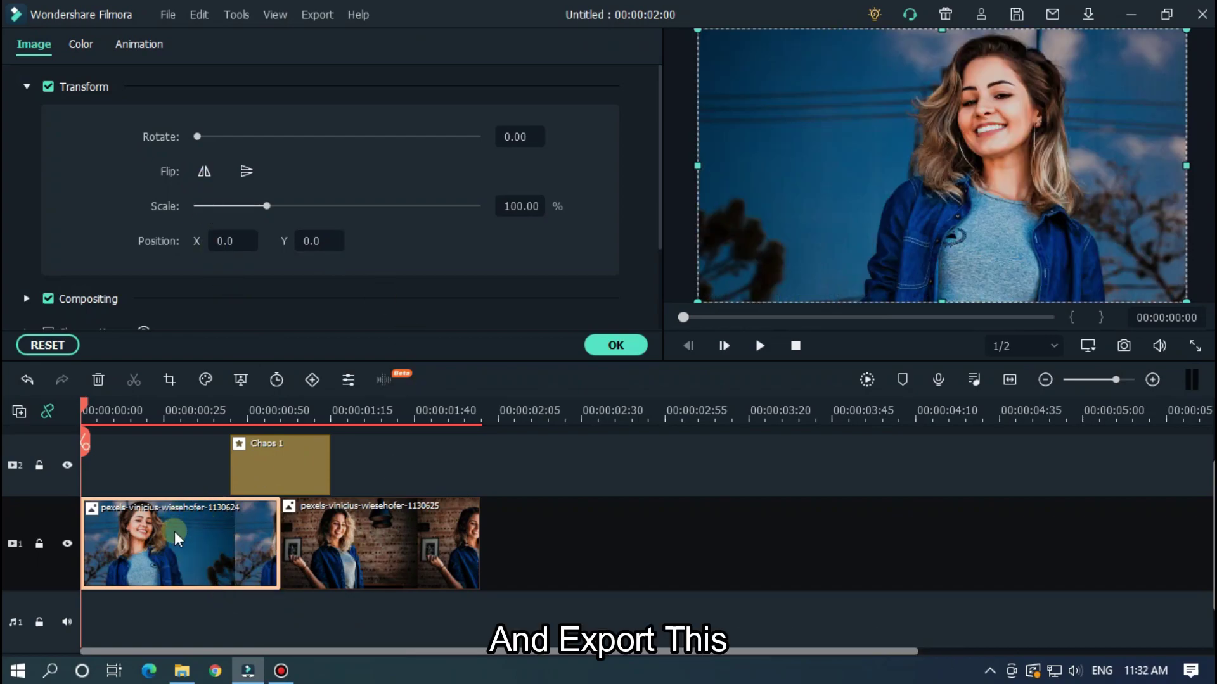
{"action": "left_click", "coordinate": [615, 345]}
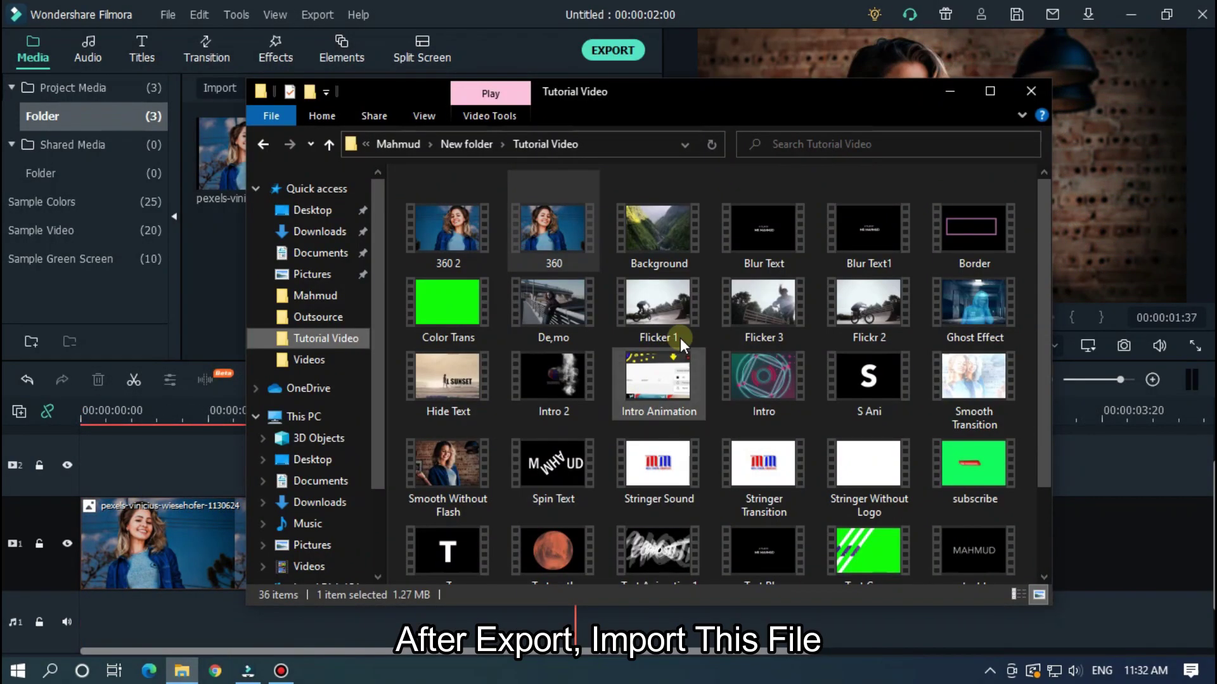
Import the exported 360 2 video and place it after the photos on the main track, starting at 00:00:02:30
{"action": "left_click_drag", "start_coordinate": [444, 241], "coordinate": [197, 272]}
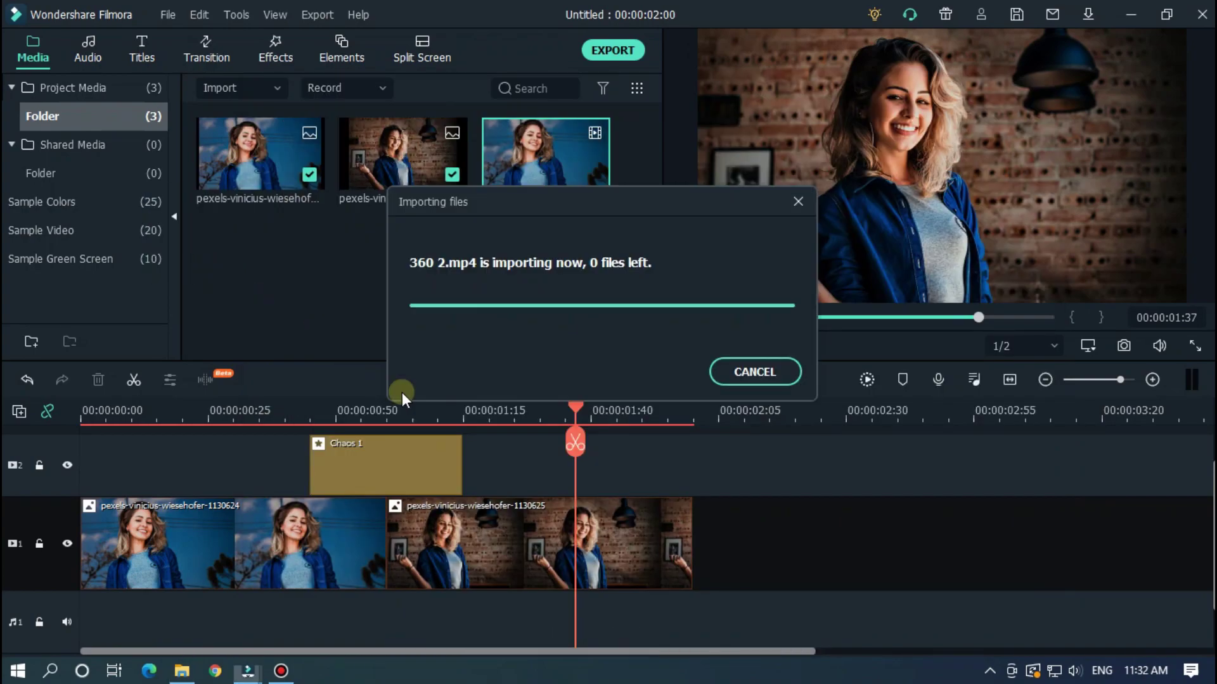
{"action": "scroll", "coordinate": [337, 442], "scroll_direction": "right", "scroll_amount": 6}
{"action": "left_click_drag", "start_coordinate": [337, 442], "coordinate": [391, 519]}
Split the 360 2 clip at 00:00:03:30, exactly where the first image changes to the second
{"action": "scroll", "coordinate": [456, 536], "scroll_direction": "up", "scroll_amount": 3}
{"action": "left_click_drag", "start_coordinate": [665, 650], "coordinate": [814, 651]}
{"action": "left_click_drag", "start_coordinate": [758, 407], "coordinate": [775, 412]}
{"action": "left_click", "coordinate": [788, 442]}
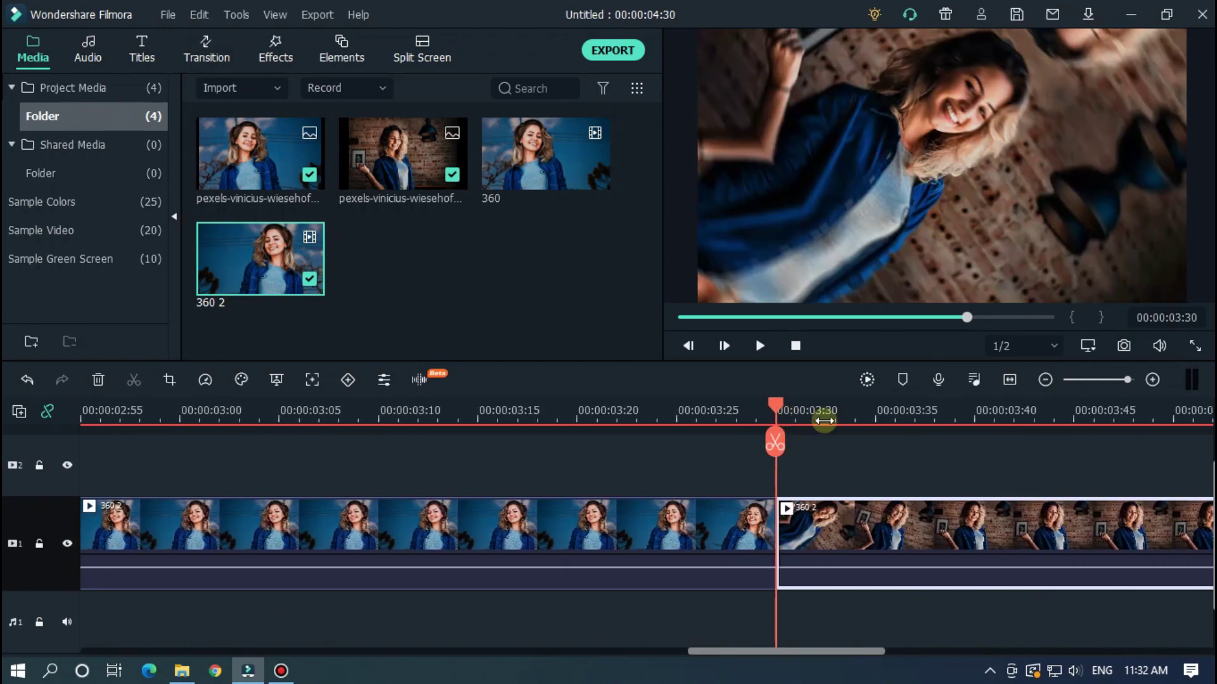
Flip the first part of the split 360 2 clip horizontally to restore its normal orientation
{"action": "scroll", "coordinate": [770, 420], "scroll_direction": "down", "scroll_amount": 3}
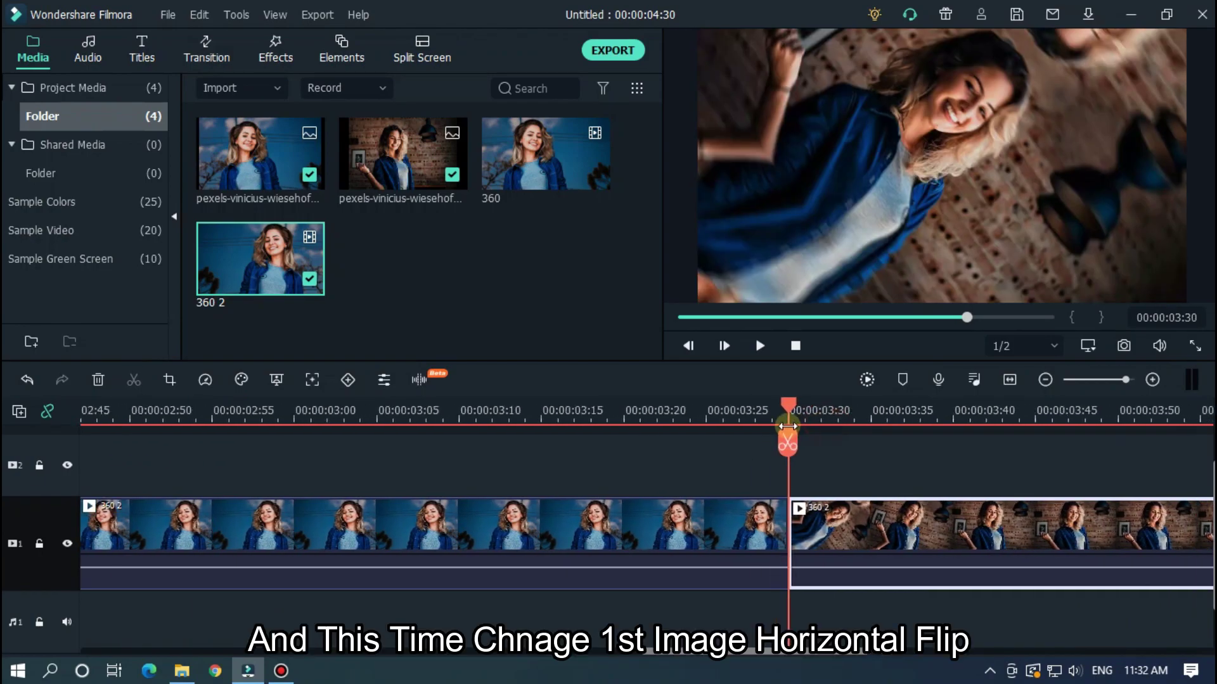
{"action": "double_click", "coordinate": [640, 520]}
{"action": "left_click", "coordinate": [204, 171]}
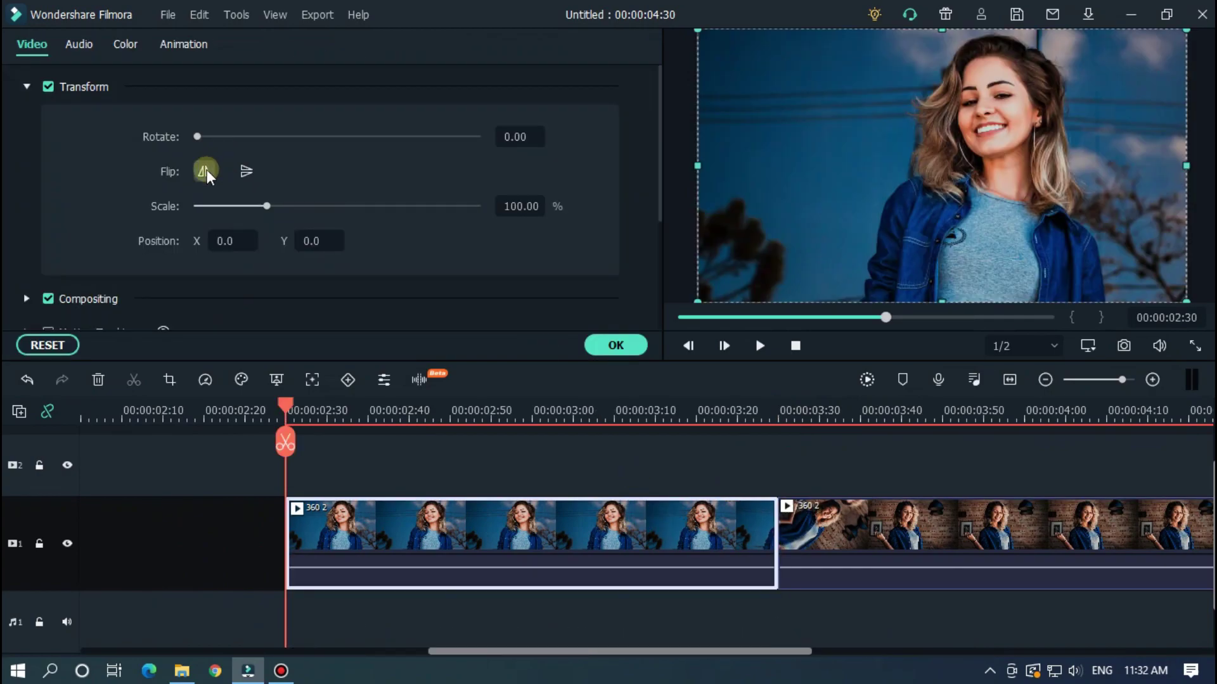
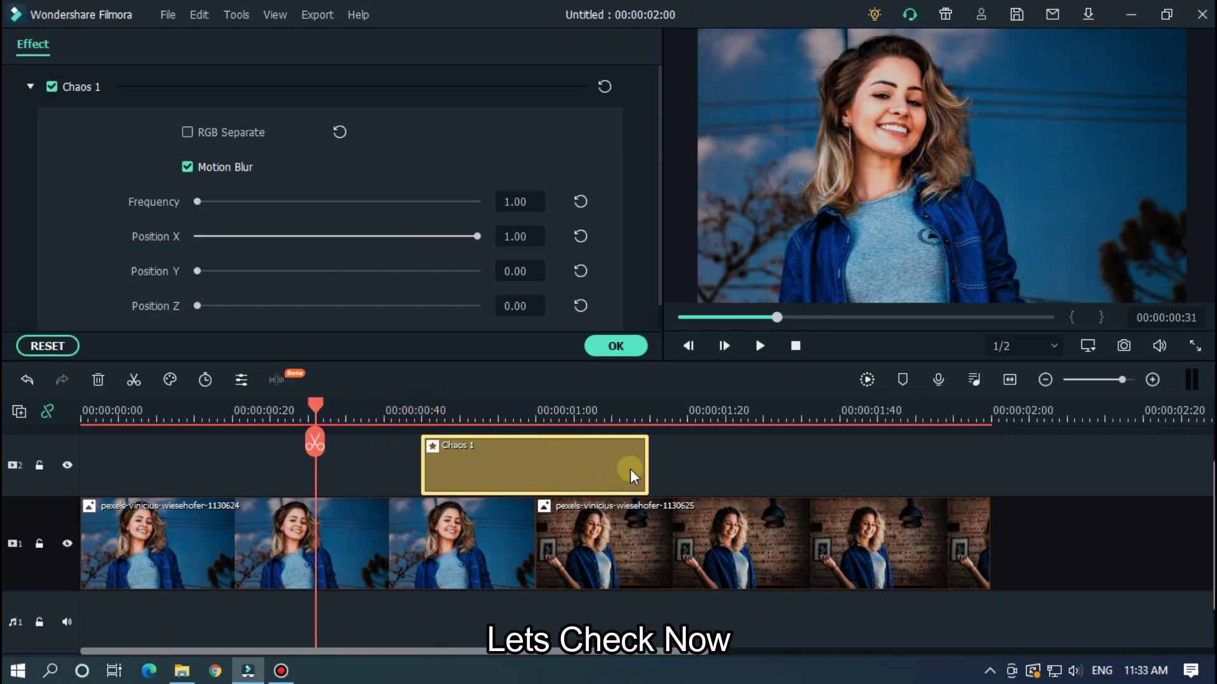
Preview the Chaos 1 transition between the two photos repeatedly with Position X at 1 and Position Y and Z at 0
{"action": "left_click", "coordinate": [882, 461]}
{"action": "key", "text": "space"}
{"action": "key", "text": "space"}
{"action": "left_click", "coordinate": [347, 416]}
{"action": "key", "text": "space"}
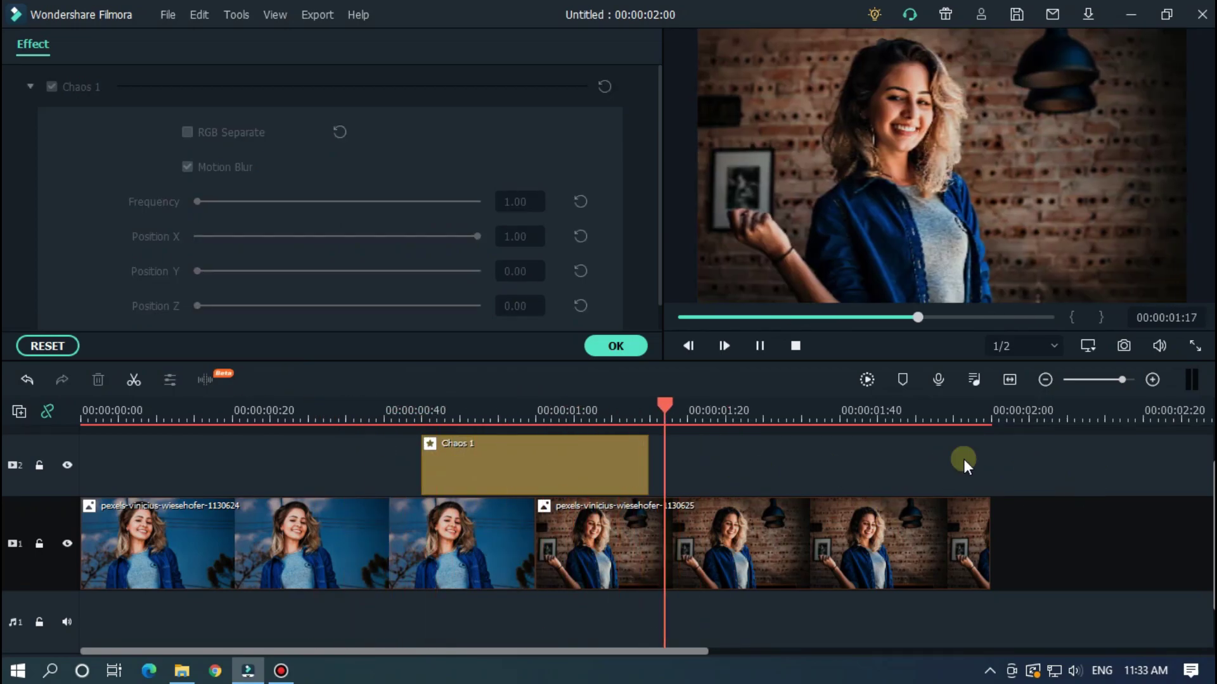
{"action": "left_click", "coordinate": [329, 415]}
{"action": "key", "text": "space"}
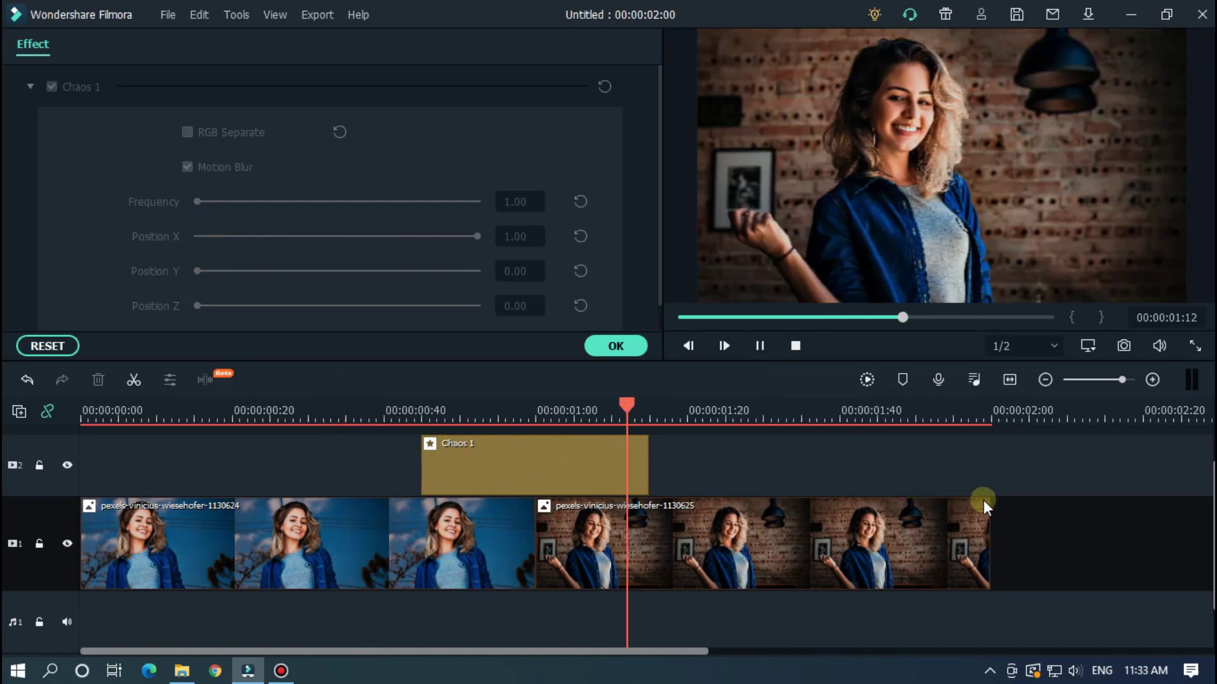
Flip the second photo on the main track horizontally and confirm the change
{"action": "key", "text": "space"}
{"action": "left_click", "coordinate": [625, 344]}
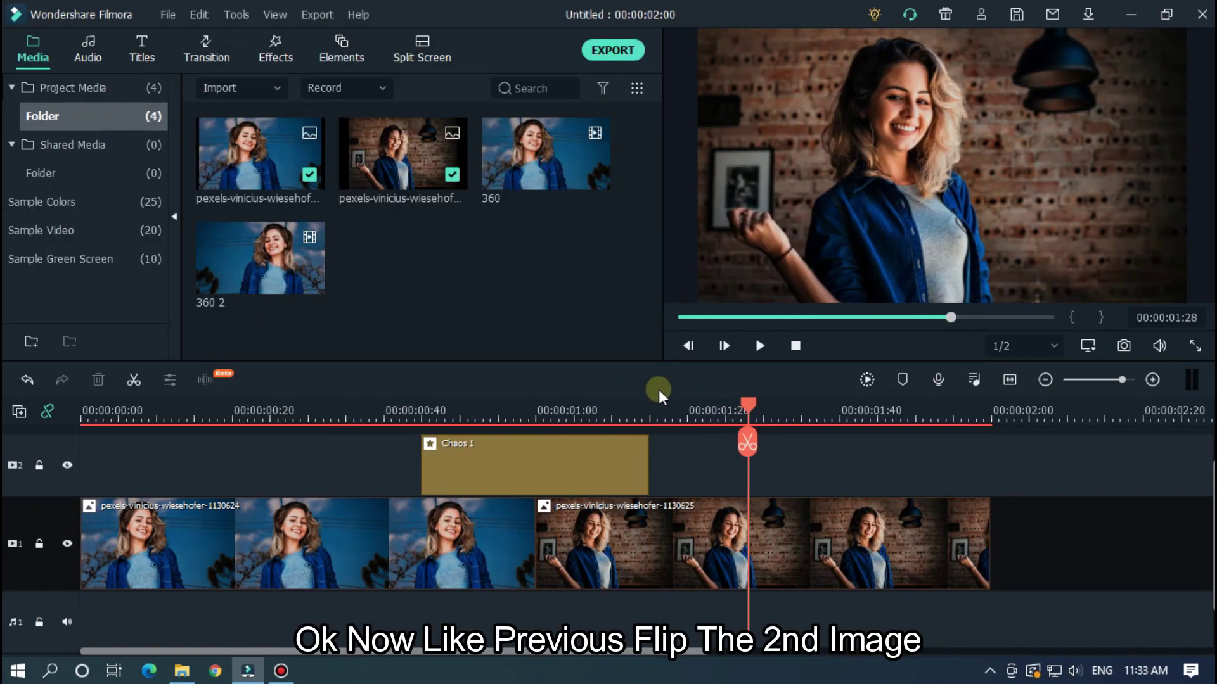
{"action": "double_click", "coordinate": [687, 526]}
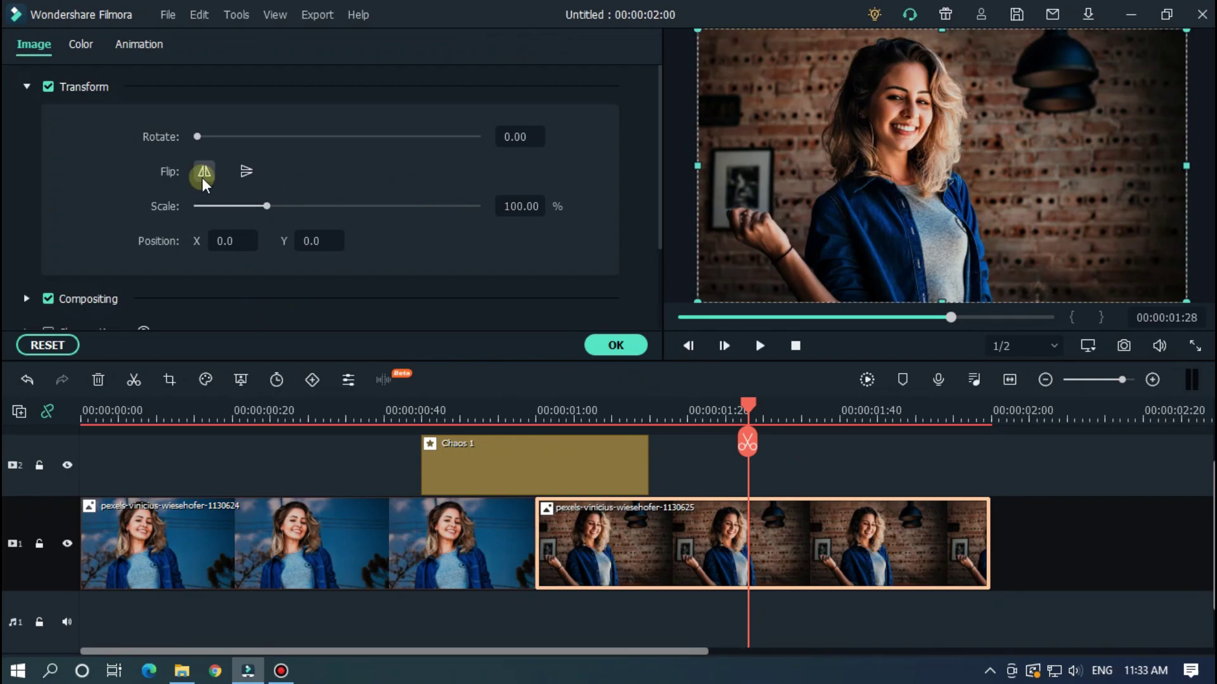
{"action": "left_click", "coordinate": [204, 171]}
{"action": "scroll", "coordinate": [749, 398], "scroll_direction": "down", "scroll_amount": 1}
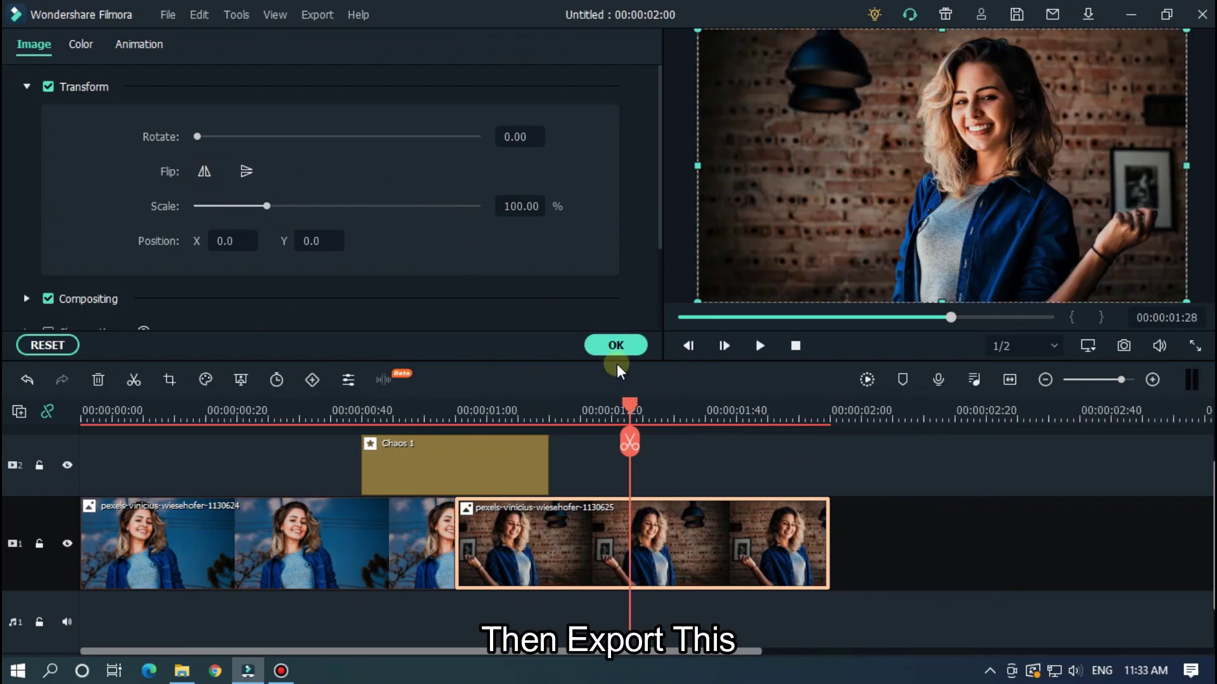
{"action": "left_click", "coordinate": [617, 350]}
Export the project to the computer as an MP4 named Slide at 1920x1080 and 60 fps
{"action": "left_click", "coordinate": [615, 52]}
{"action": "type", "text": "Slide"}
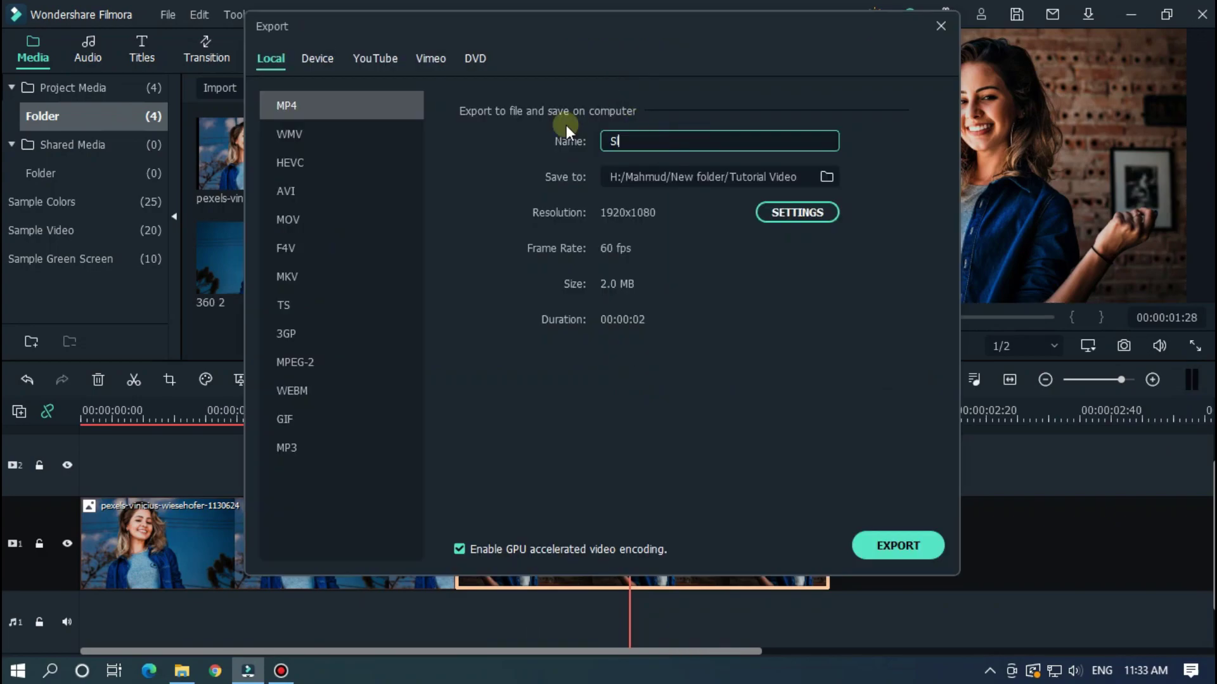
{"action": "left_click", "coordinate": [899, 545]}
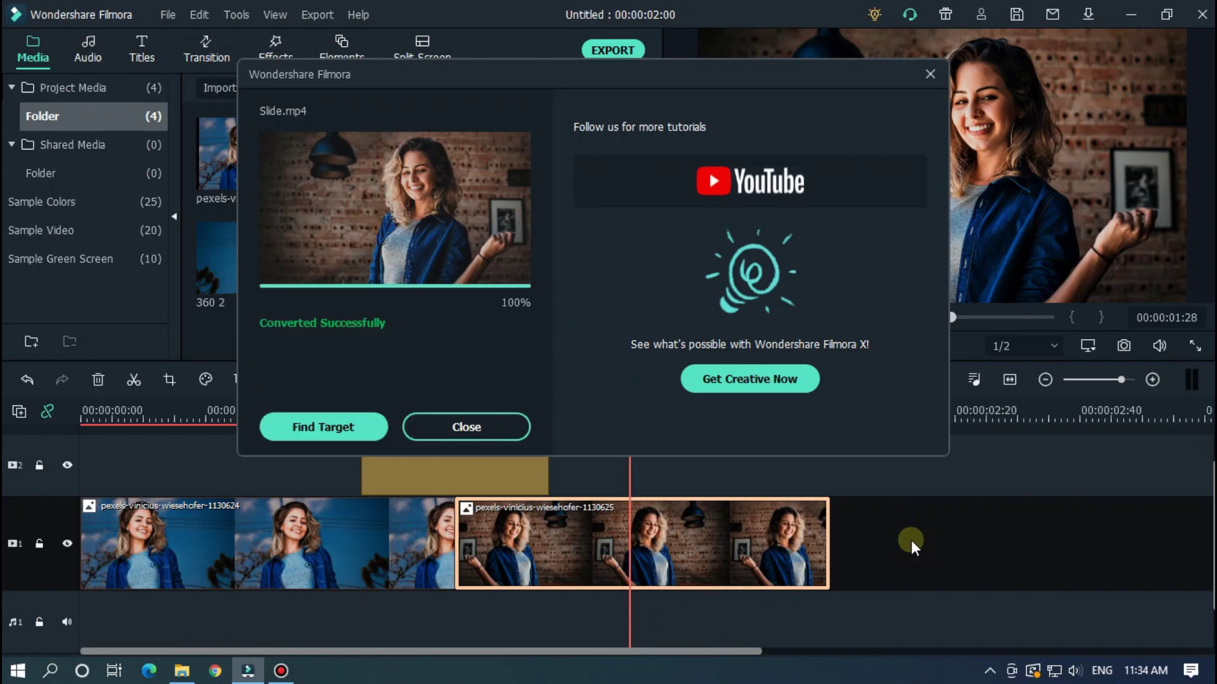
{"action": "left_click", "coordinate": [477, 432]}
Import the exported Slide video and place it after the photos on the main track, starting at 00:00:02:20
{"action": "left_click", "coordinate": [182, 671]}
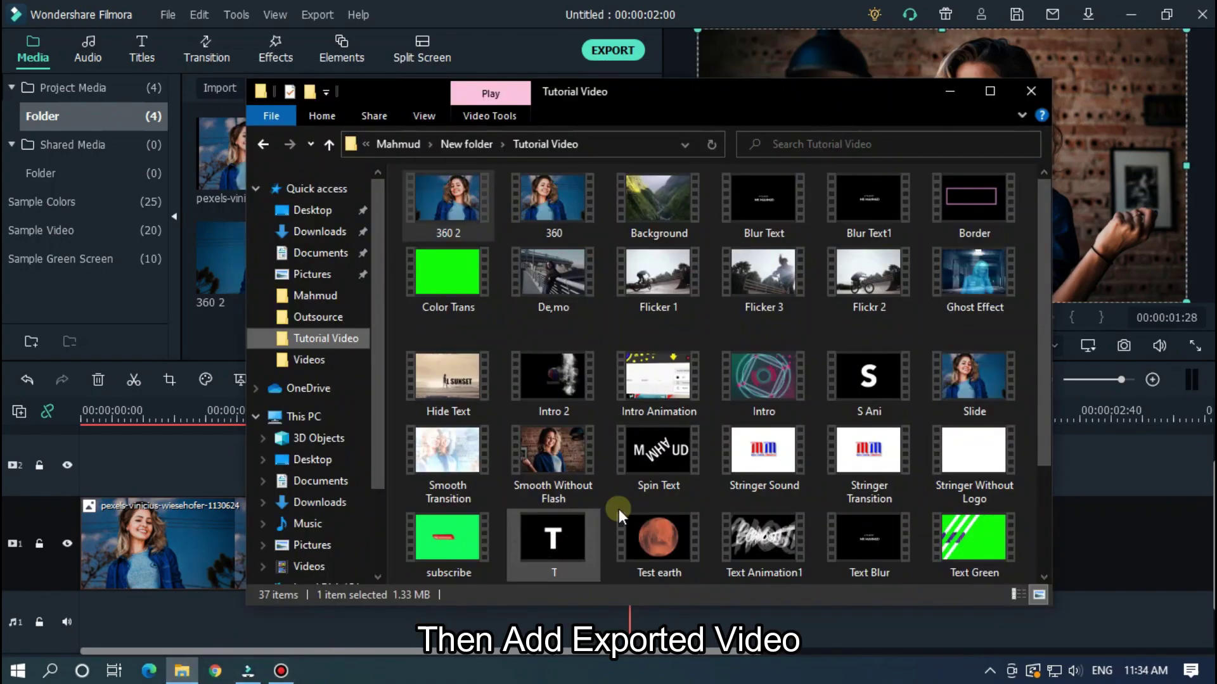
{"action": "left_click_drag", "start_coordinate": [999, 391], "coordinate": [193, 332]}
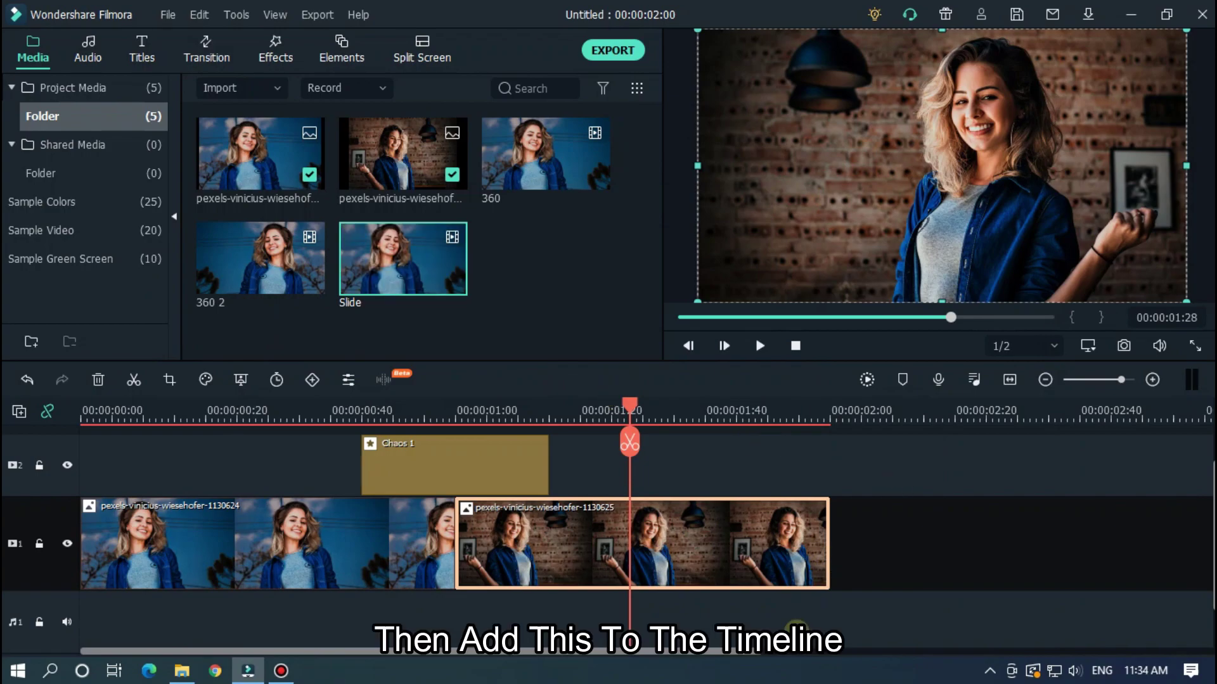
{"action": "left_click_drag", "start_coordinate": [754, 653], "coordinate": [1034, 650]}
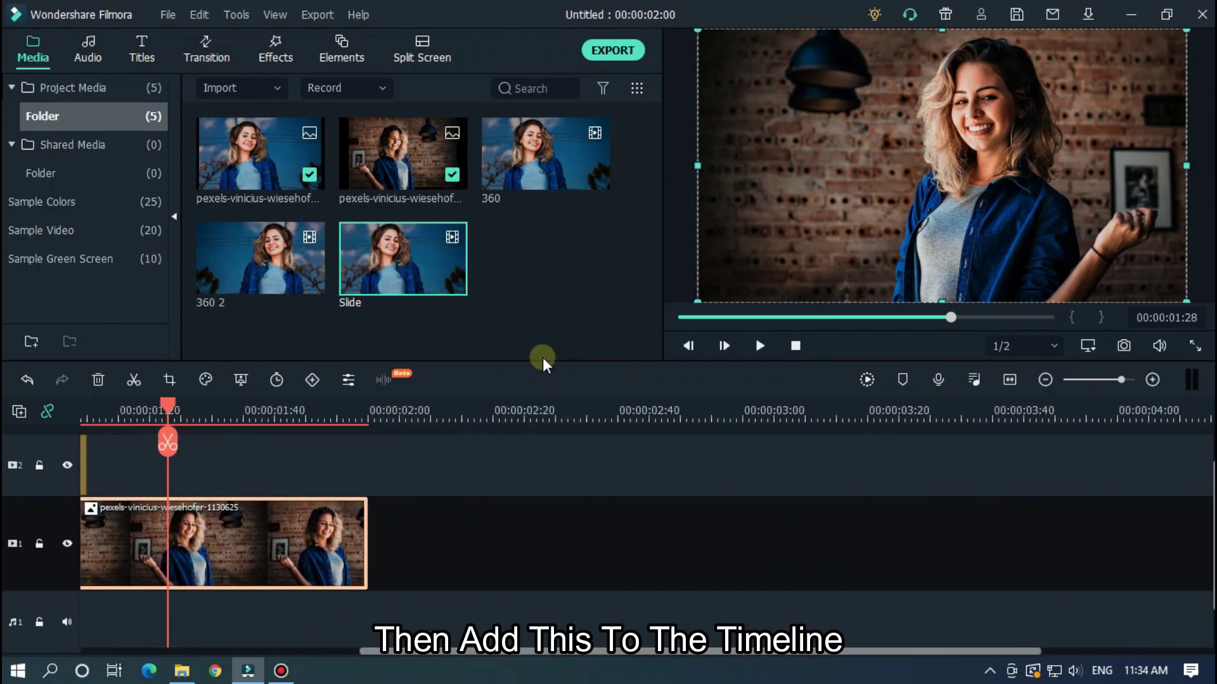
{"action": "left_click", "coordinate": [493, 405]}
{"action": "left_click_drag", "start_coordinate": [450, 289], "coordinate": [496, 510]}
{"action": "left_click_drag", "start_coordinate": [694, 650], "coordinate": [770, 652]}
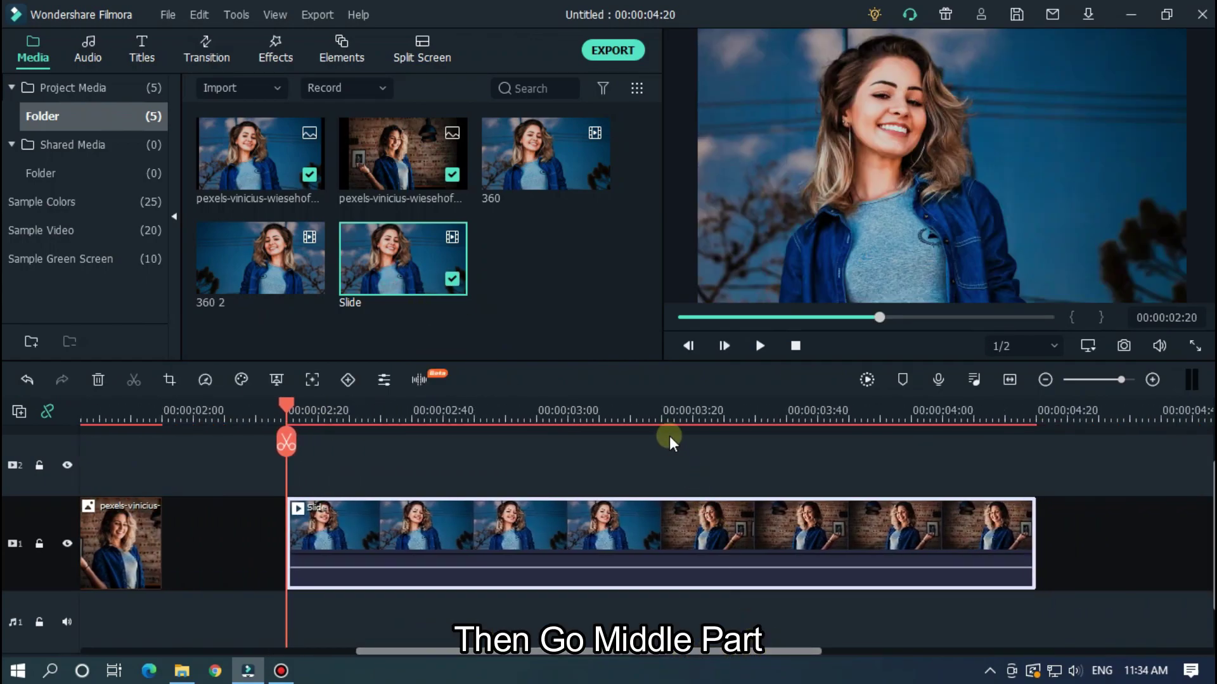
Split the Slide clip at 00:00:03:20, exactly where the first image changes to the second
{"action": "left_click", "coordinate": [660, 412]}
{"action": "left_click_drag", "start_coordinate": [755, 425], "coordinate": [824, 423]}
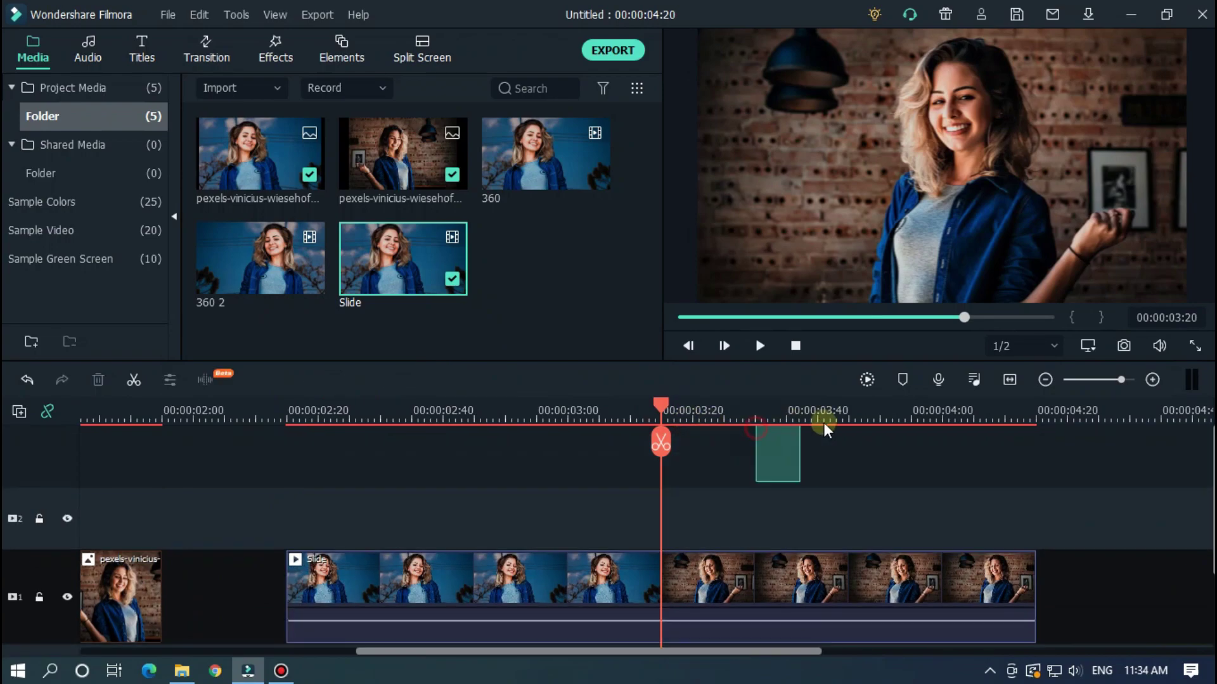
{"action": "scroll", "coordinate": [900, 431], "scroll_direction": "up", "scroll_amount": 2}
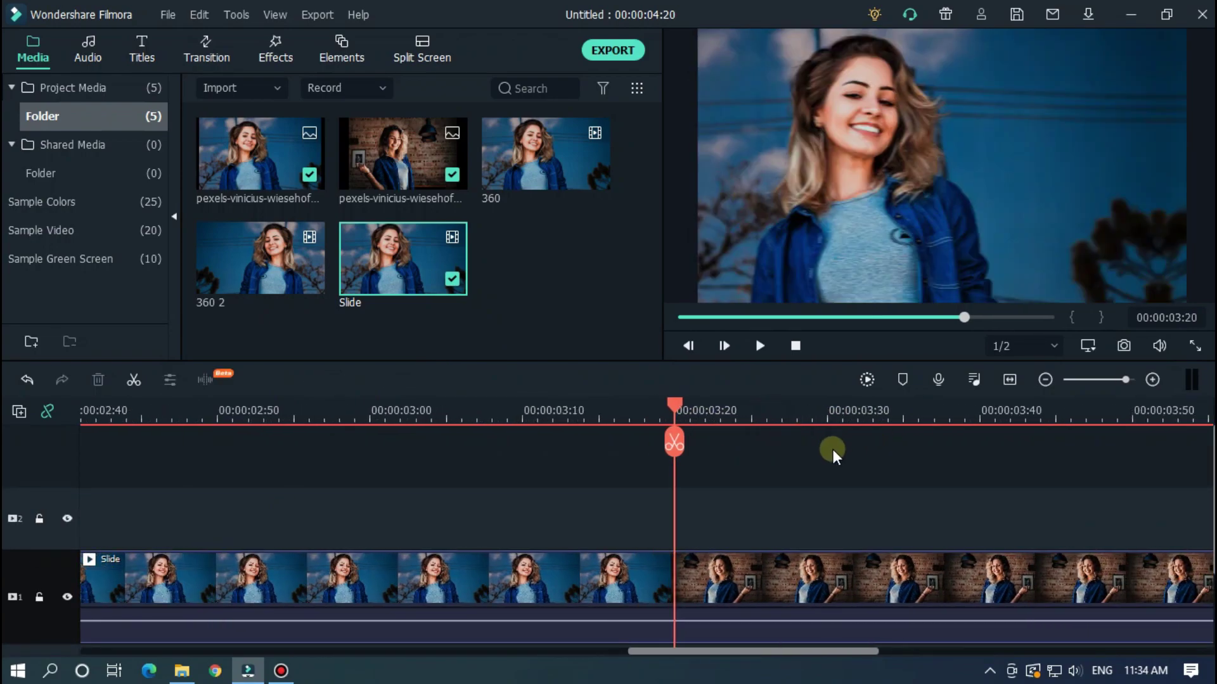
{"action": "scroll", "coordinate": [827, 450], "scroll_direction": "down", "scroll_amount": 1}
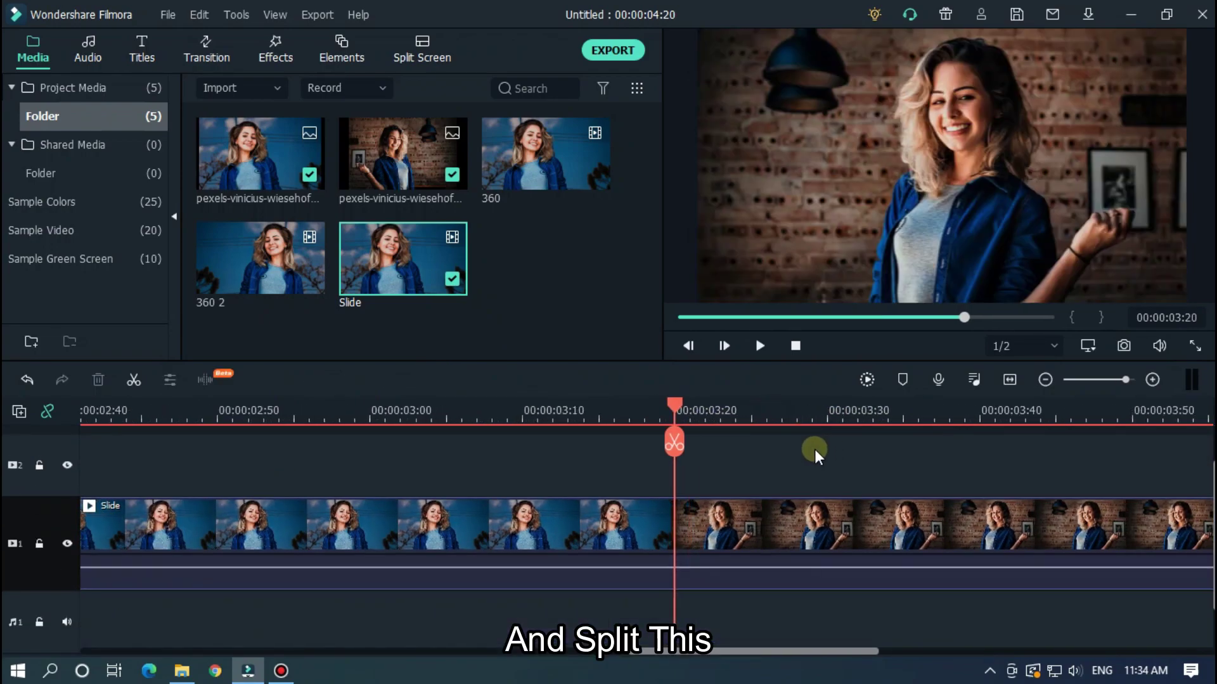
{"action": "scroll", "coordinate": [796, 416], "scroll_direction": "down", "scroll_amount": 2}
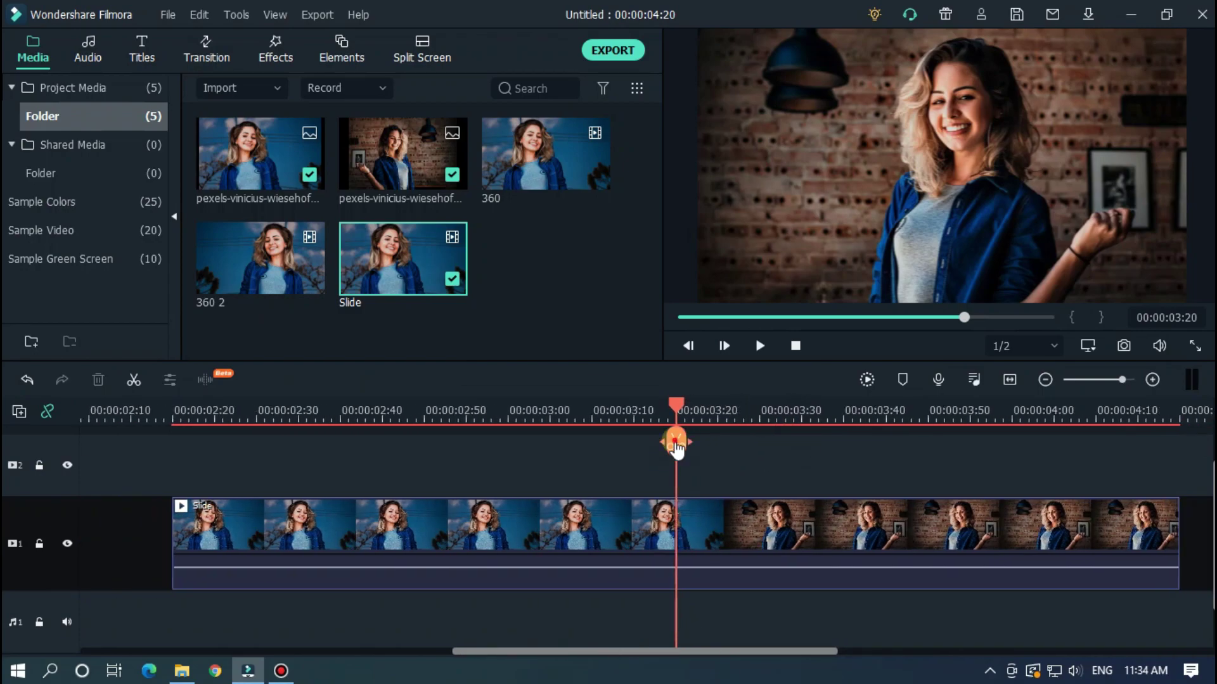
{"action": "left_click", "coordinate": [675, 443]}
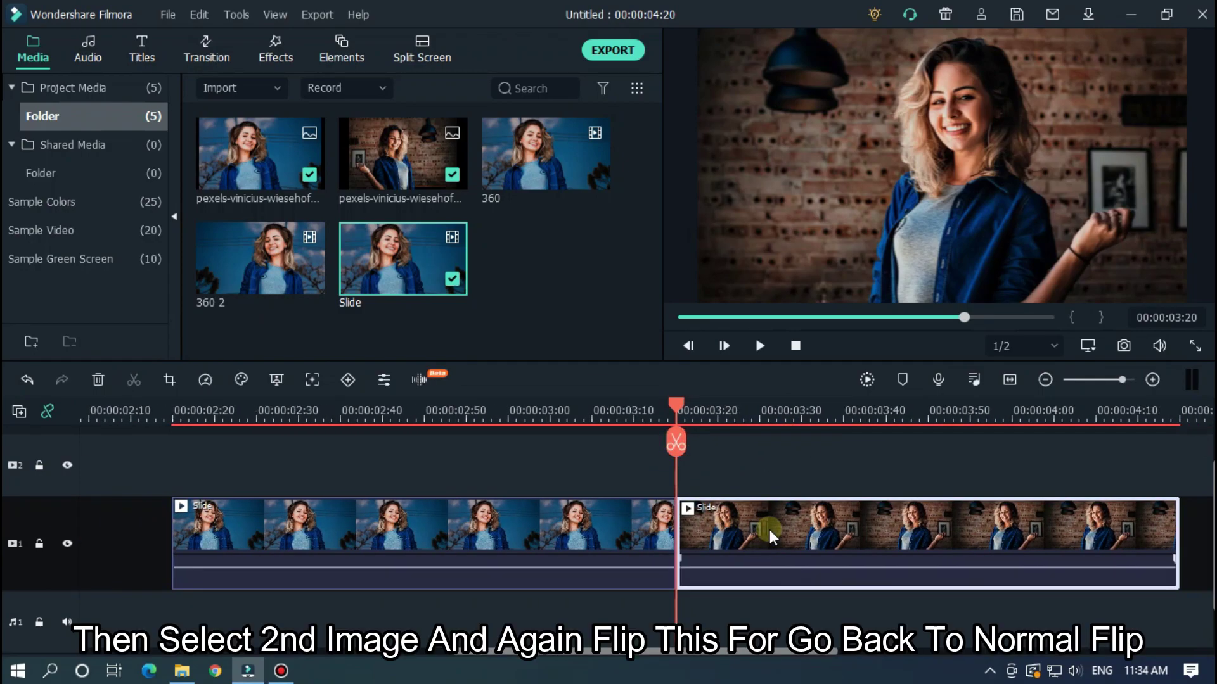
Flip the second part of the split Slide clip horizontally to restore its normal orientation
{"action": "double_click", "coordinate": [769, 530]}
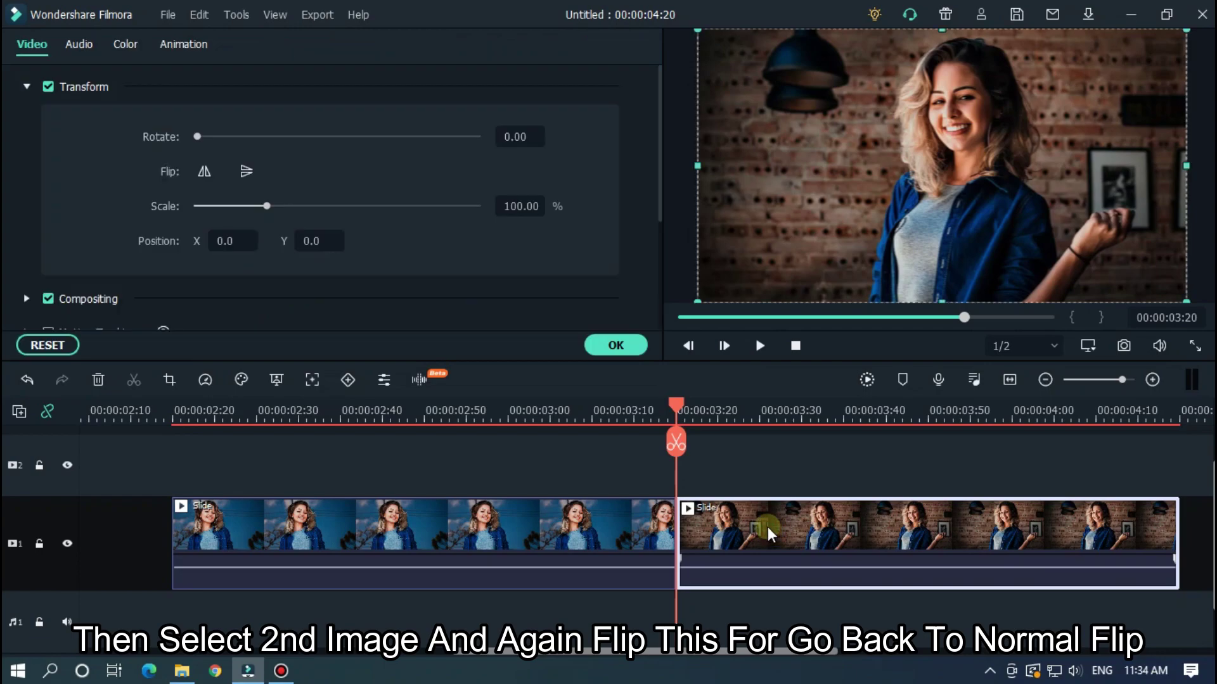
{"action": "left_click", "coordinate": [207, 171]}
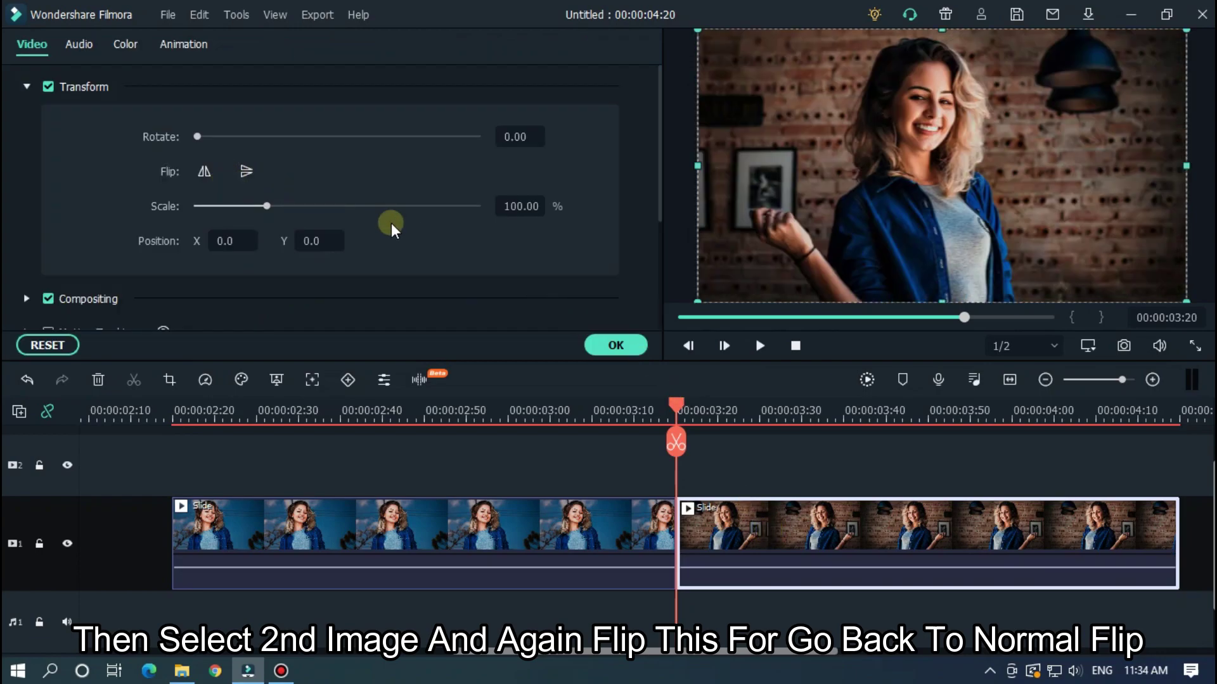
{"action": "scroll", "coordinate": [729, 412], "scroll_direction": "down", "scroll_amount": 2}
{"action": "scroll", "coordinate": [687, 421], "scroll_direction": "down", "scroll_amount": 1}
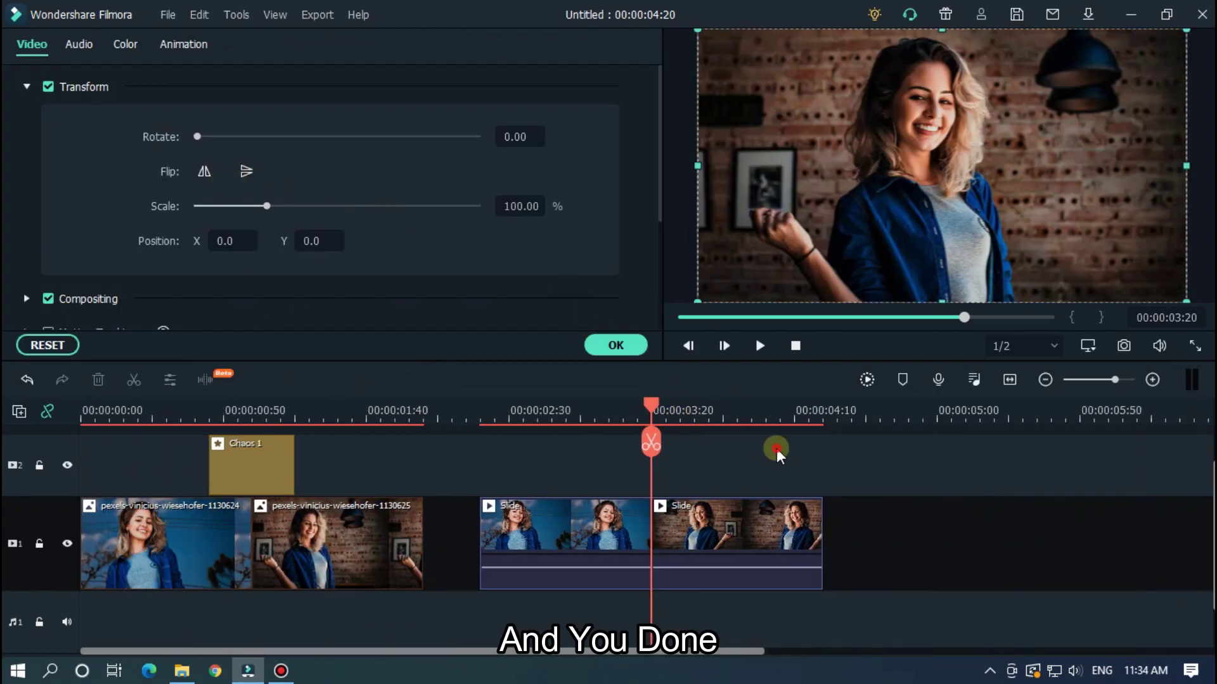
Preview the slide transition across the two parts of the Slide clip repeatedly
{"action": "left_click", "coordinate": [578, 412]}
{"action": "key", "text": "space"}
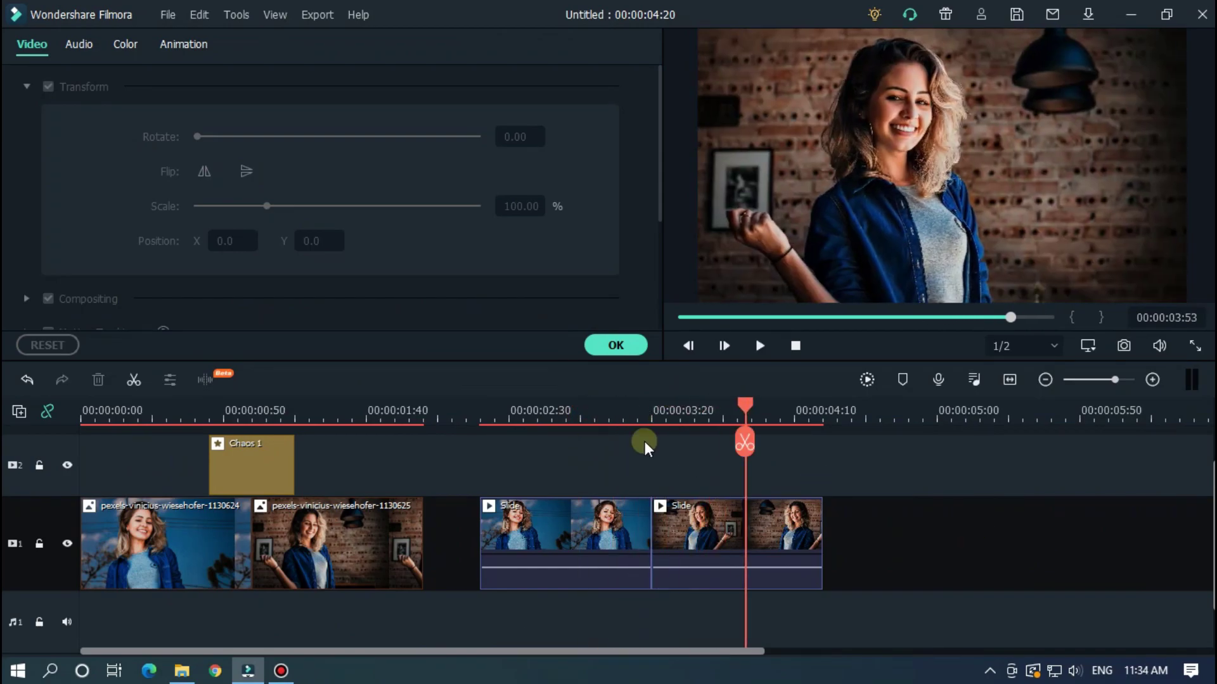
{"action": "left_click", "coordinate": [578, 413]}
{"action": "left_click", "coordinate": [533, 412]}
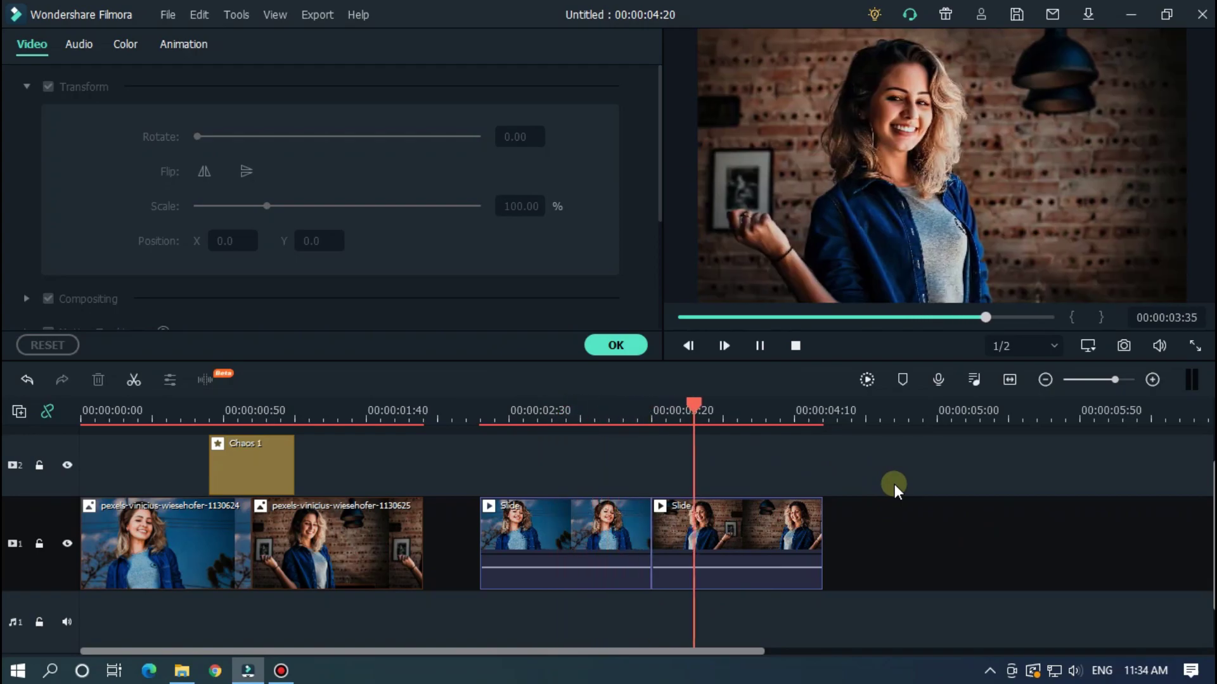
{"action": "key", "text": "space"}
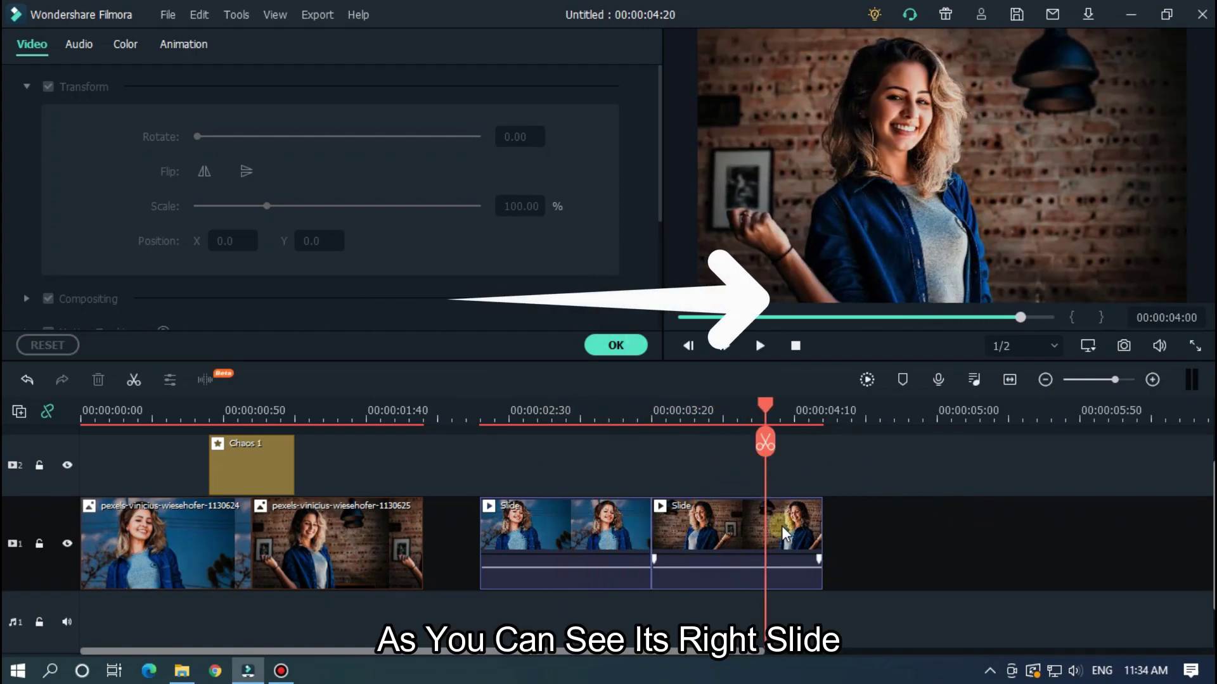
Delete both parts of the Slide clip from the main track and flip the first photo horizontally
{"action": "left_click_drag", "start_coordinate": [857, 540], "coordinate": [564, 512]}
{"action": "key", "text": "Delete"}
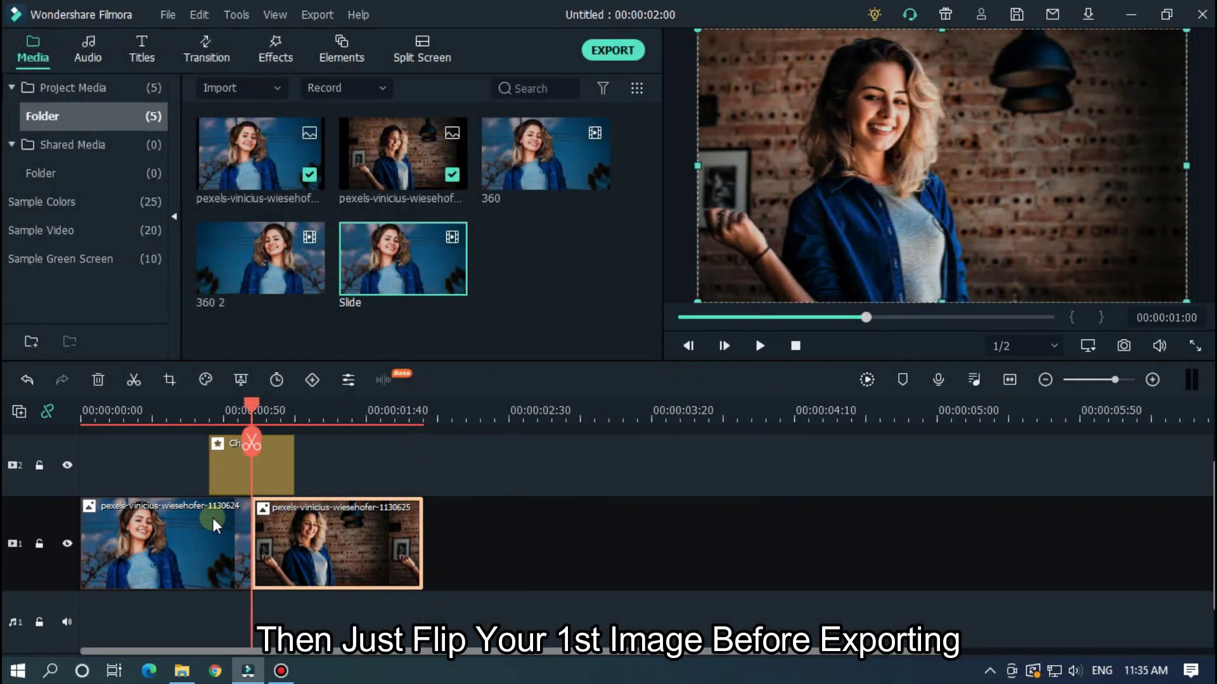
{"action": "double_click", "coordinate": [212, 518]}
{"action": "left_click", "coordinate": [203, 171]}
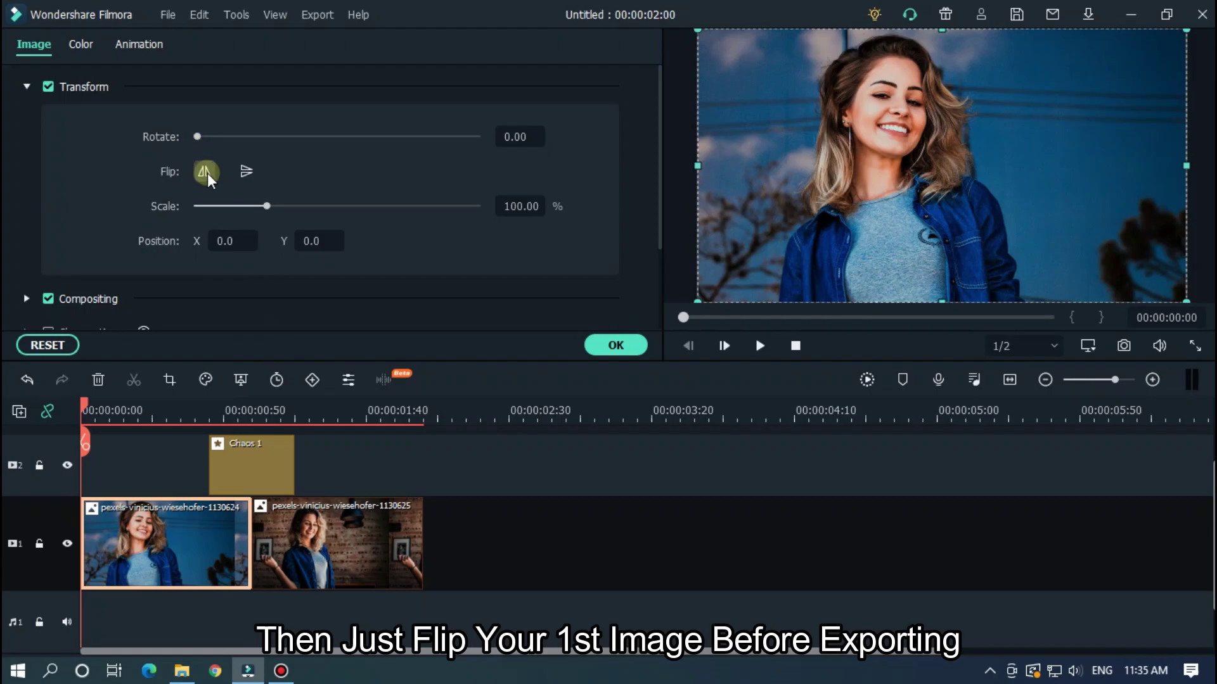
{"action": "left_click", "coordinate": [205, 171]}
{"action": "left_click", "coordinate": [607, 350]}
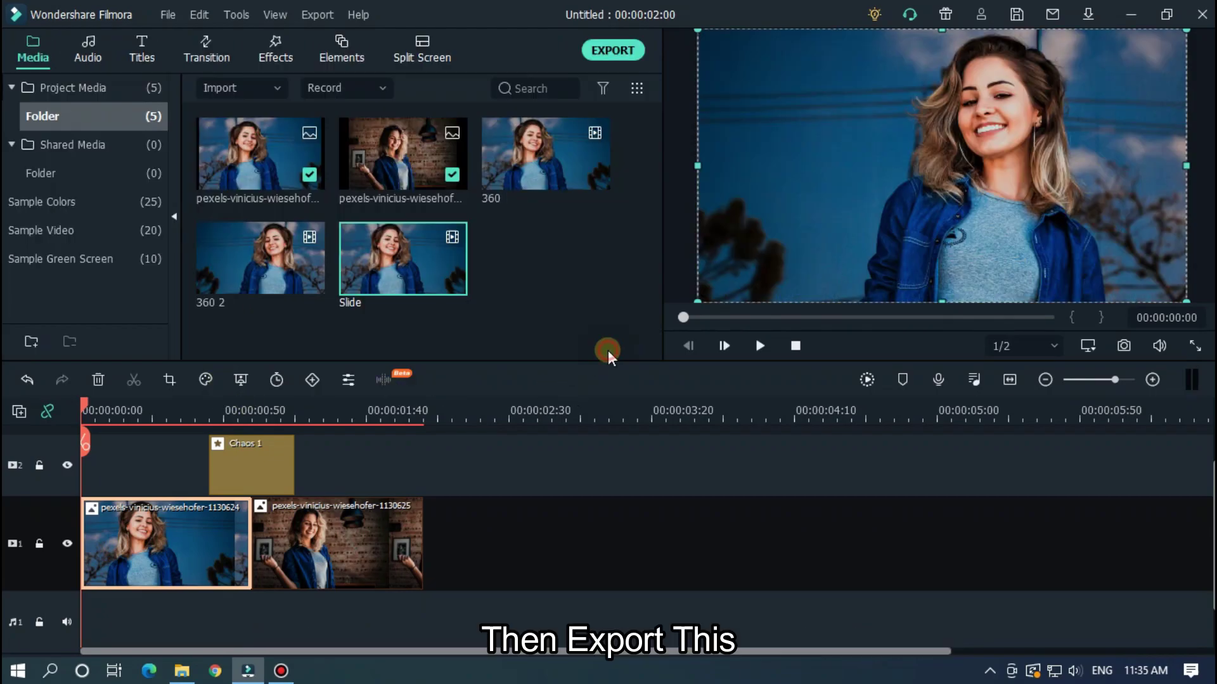
Export the project to the computer as an MP4 named Slide 2 at 1920x1080 and 60 fps
{"action": "left_click", "coordinate": [612, 50]}
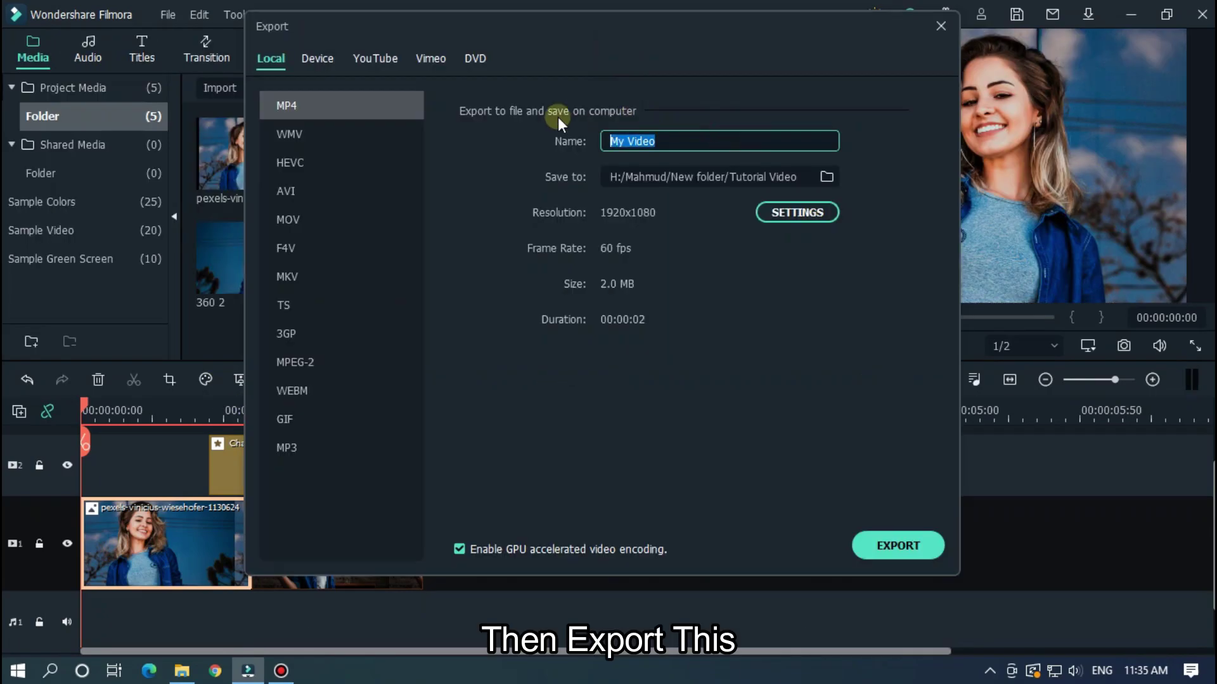
{"action": "type", "text": "Slide 2"}
{"action": "left_click", "coordinate": [879, 548]}
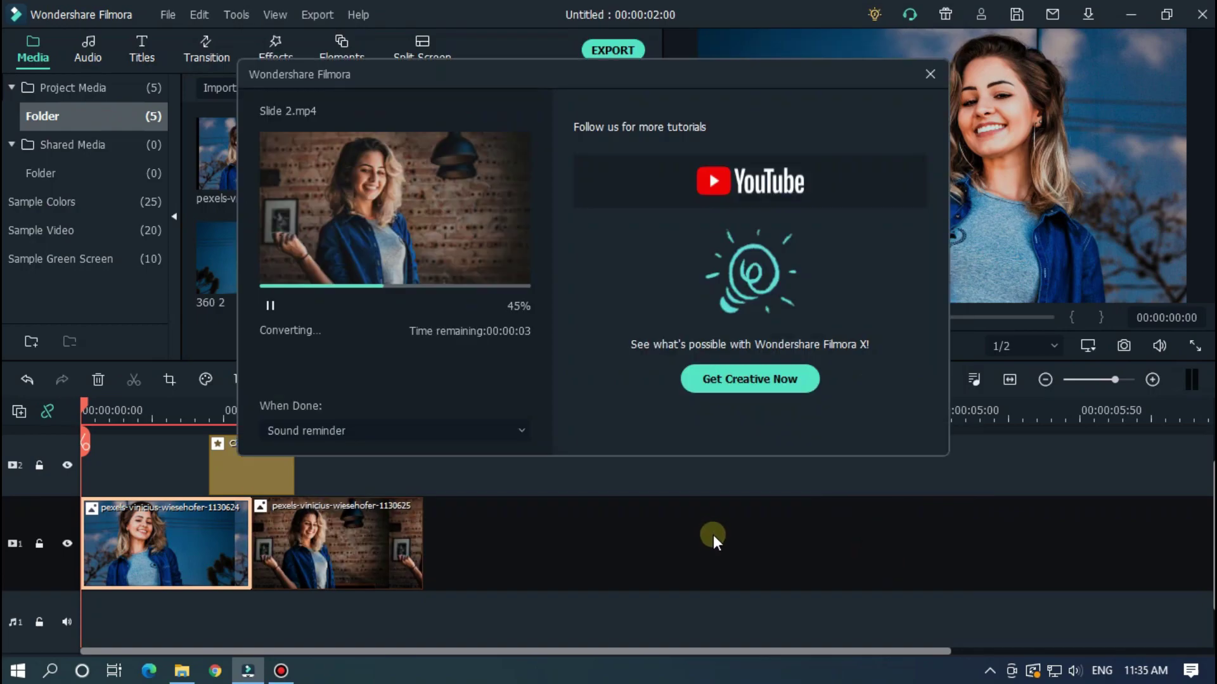
Import the exported Slide 2 video and place it after the photos on the main track, starting at 00:00:02:30
{"action": "left_click", "coordinate": [187, 673]}
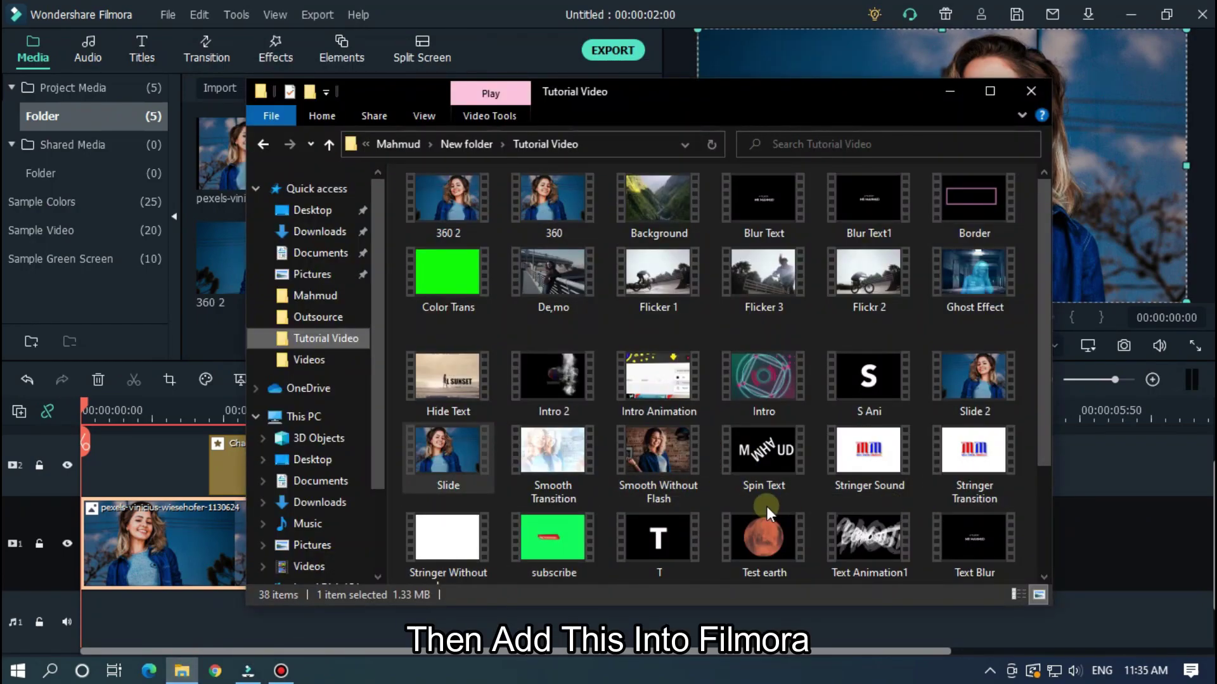
{"action": "left_click_drag", "start_coordinate": [974, 380], "coordinate": [223, 301]}
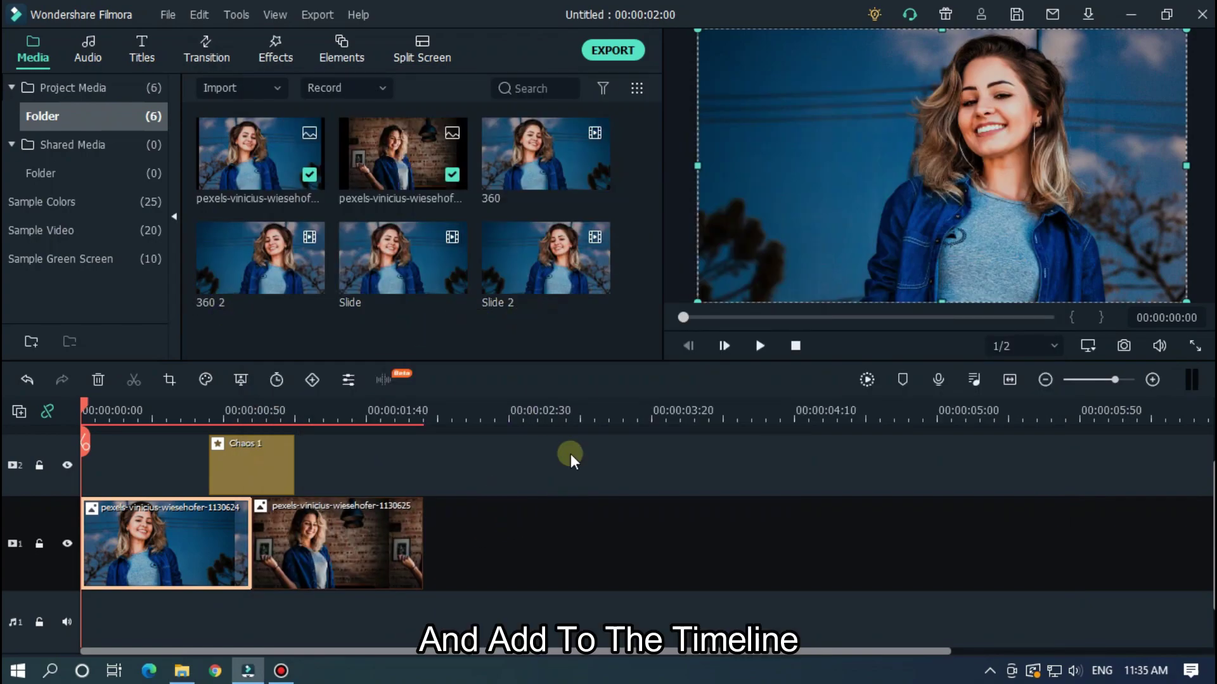
{"action": "left_click", "coordinate": [514, 410]}
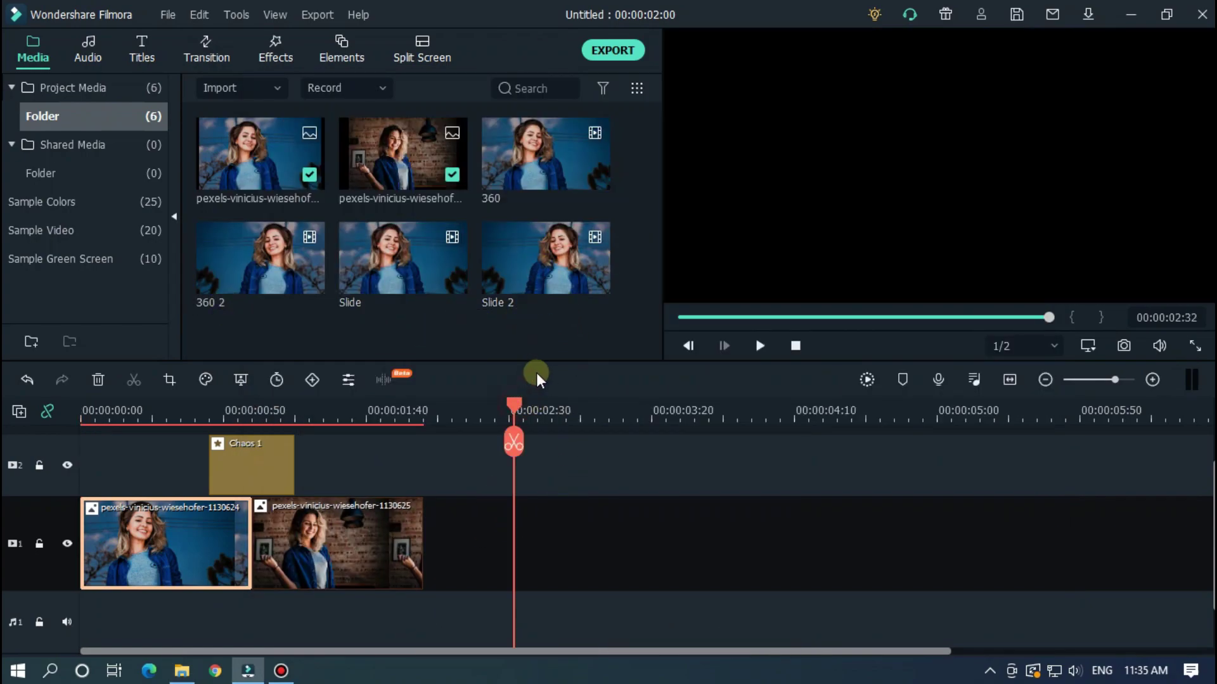
{"action": "scroll", "coordinate": [605, 401], "scroll_direction": "up", "scroll_amount": 2, "text": "ctrl"}
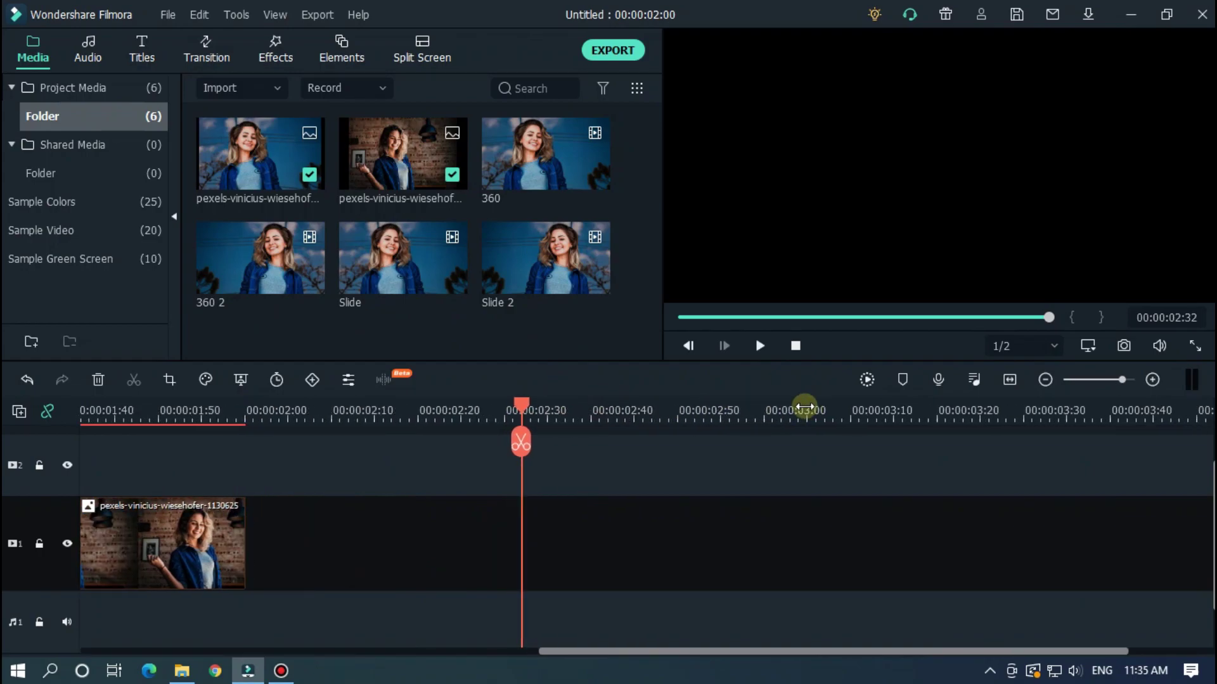
{"action": "left_click_drag", "start_coordinate": [521, 411], "coordinate": [505, 410]}
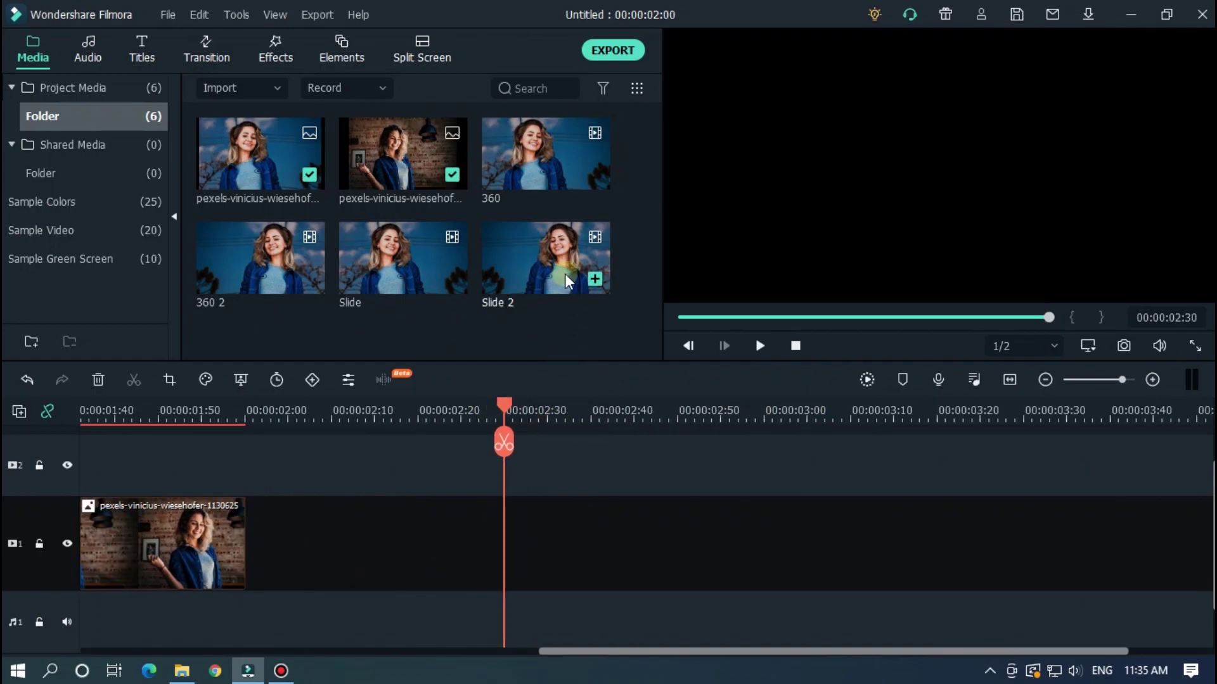
{"action": "left_click_drag", "start_coordinate": [552, 257], "coordinate": [507, 519]}
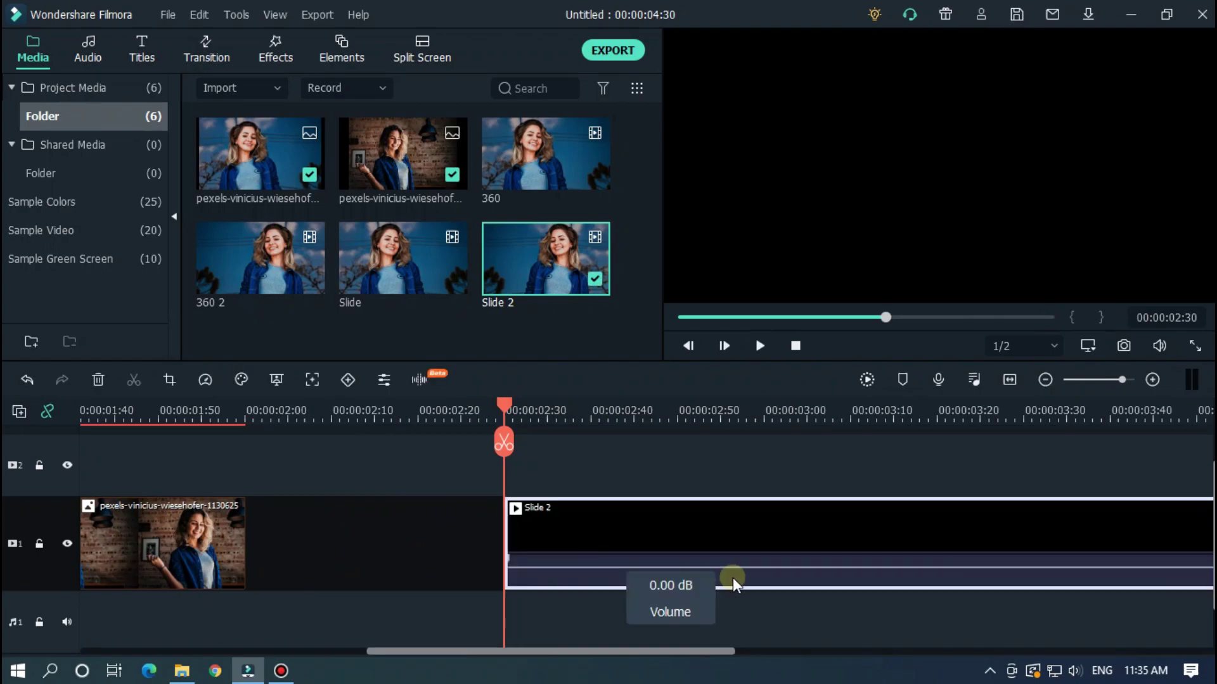
Split the Slide 2 clip at 00:00:03:30, exactly where the first image changes to the second
{"action": "left_click_drag", "start_coordinate": [632, 657], "coordinate": [728, 652]}
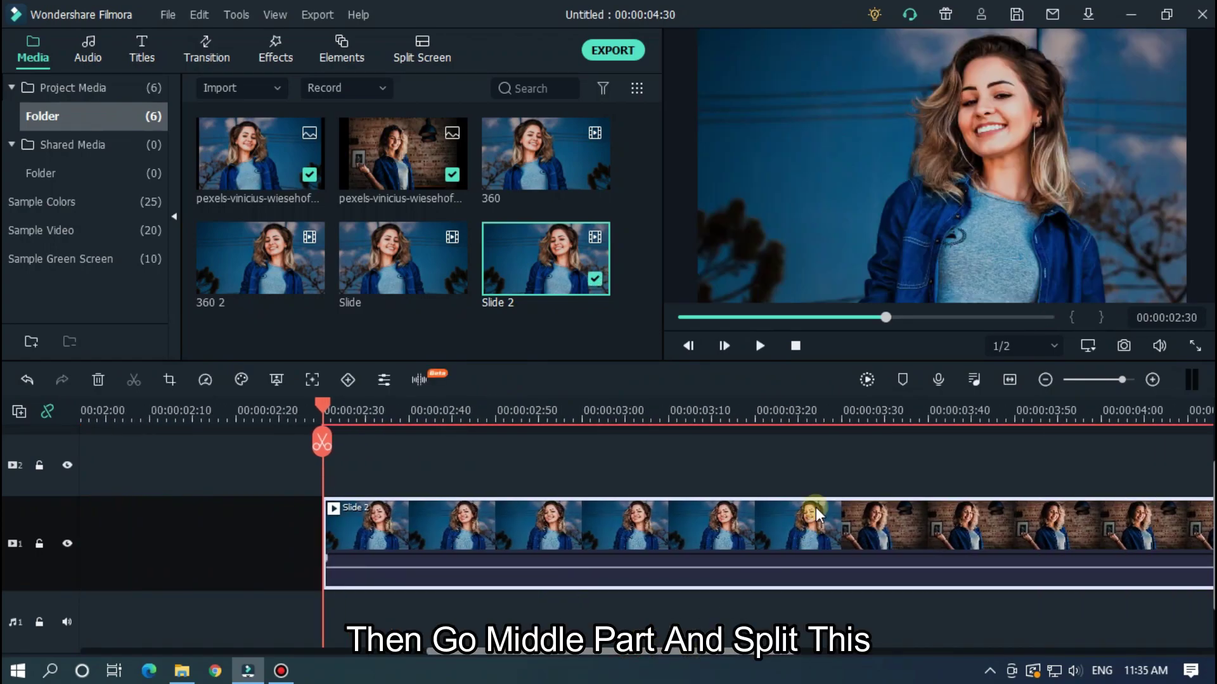
{"action": "left_click", "coordinate": [846, 403]}
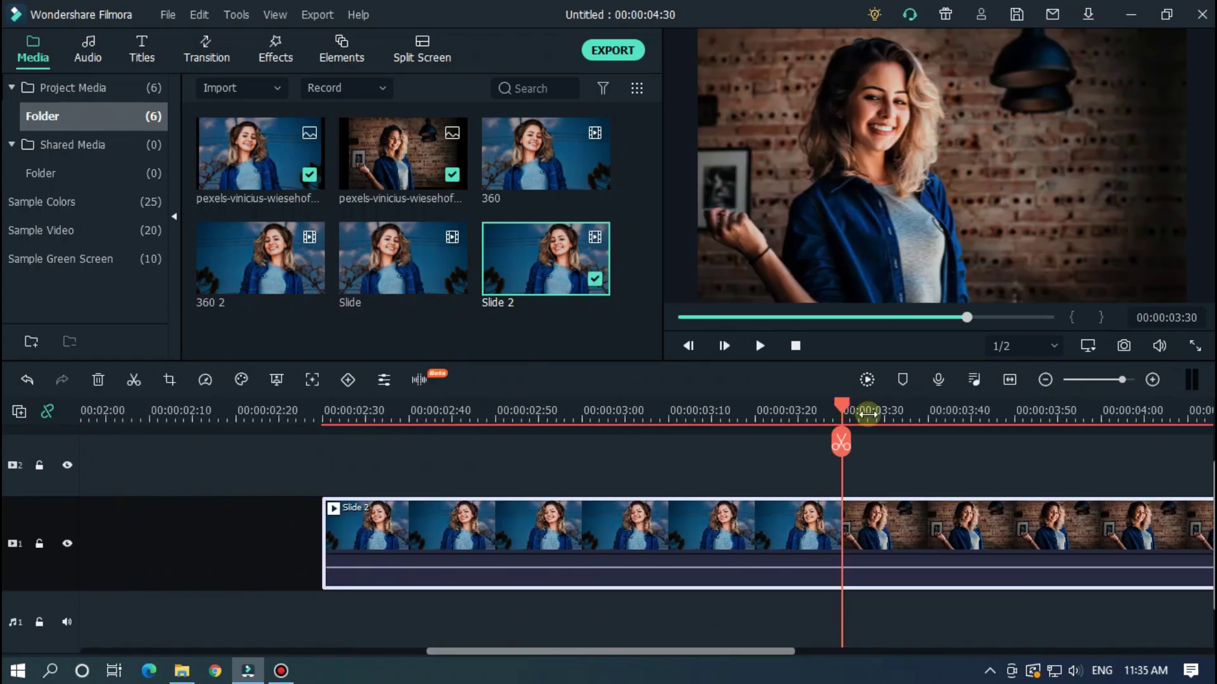
{"action": "left_click", "coordinate": [850, 444]}
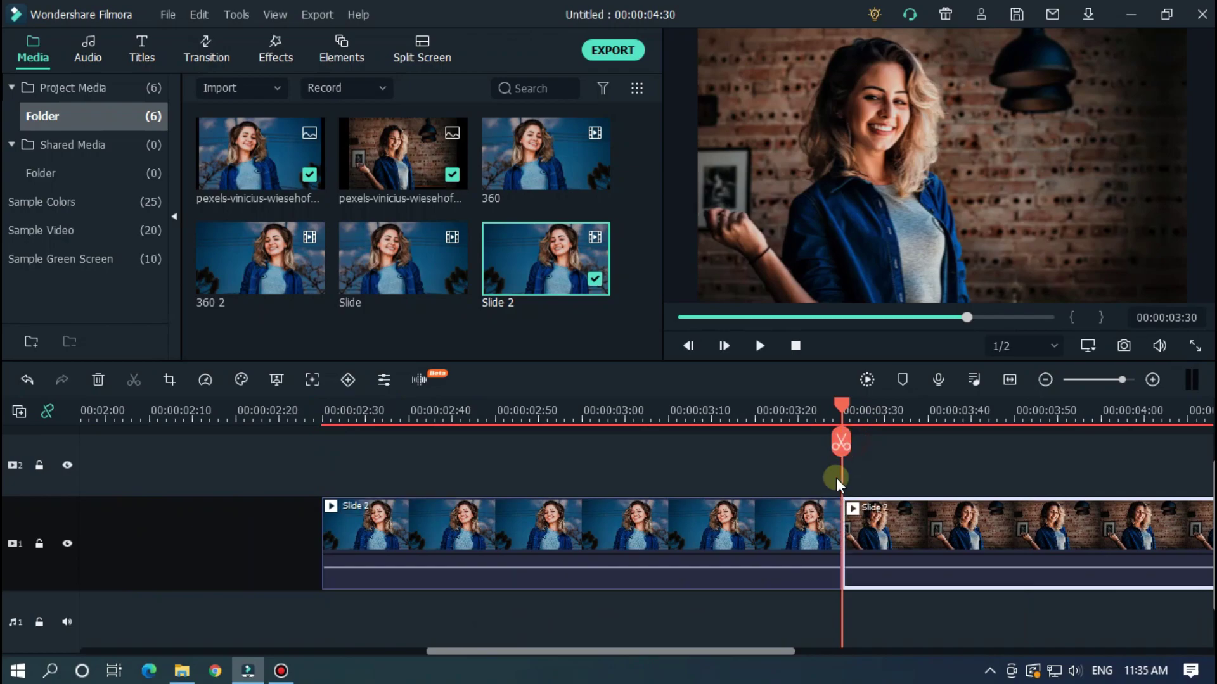
Flip the first part of the Slide 2 clip horizontally and play back the slide transition
{"action": "double_click", "coordinate": [795, 522]}
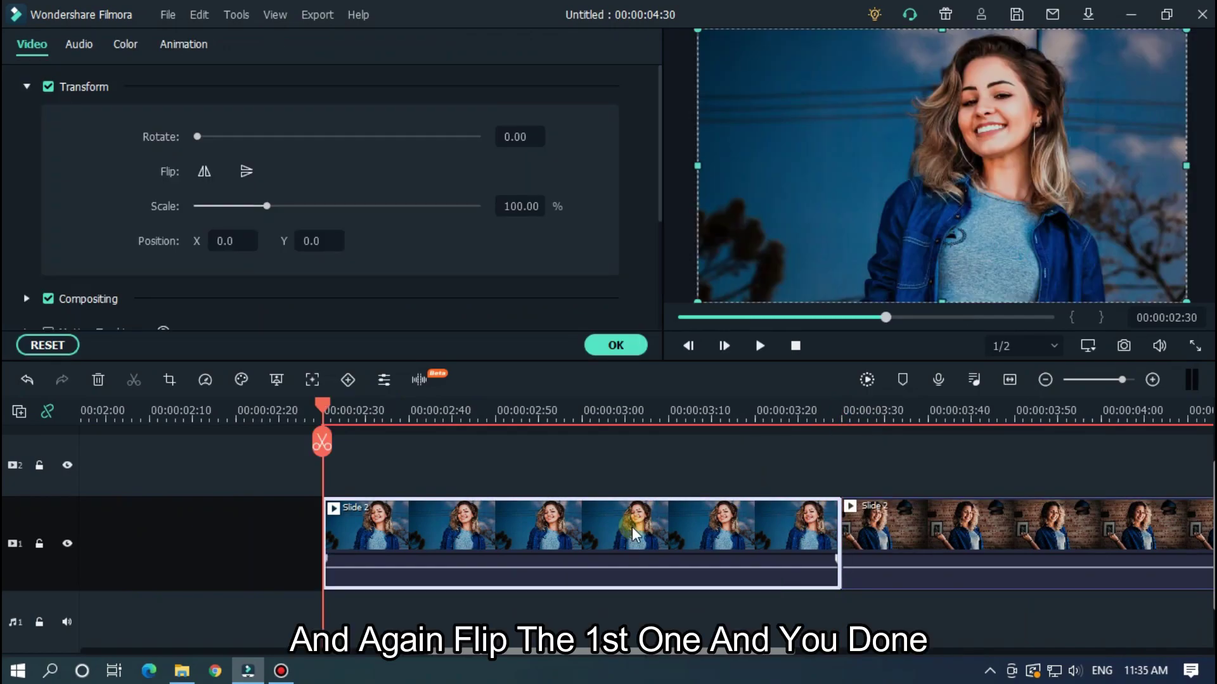
{"action": "left_click", "coordinate": [203, 172]}
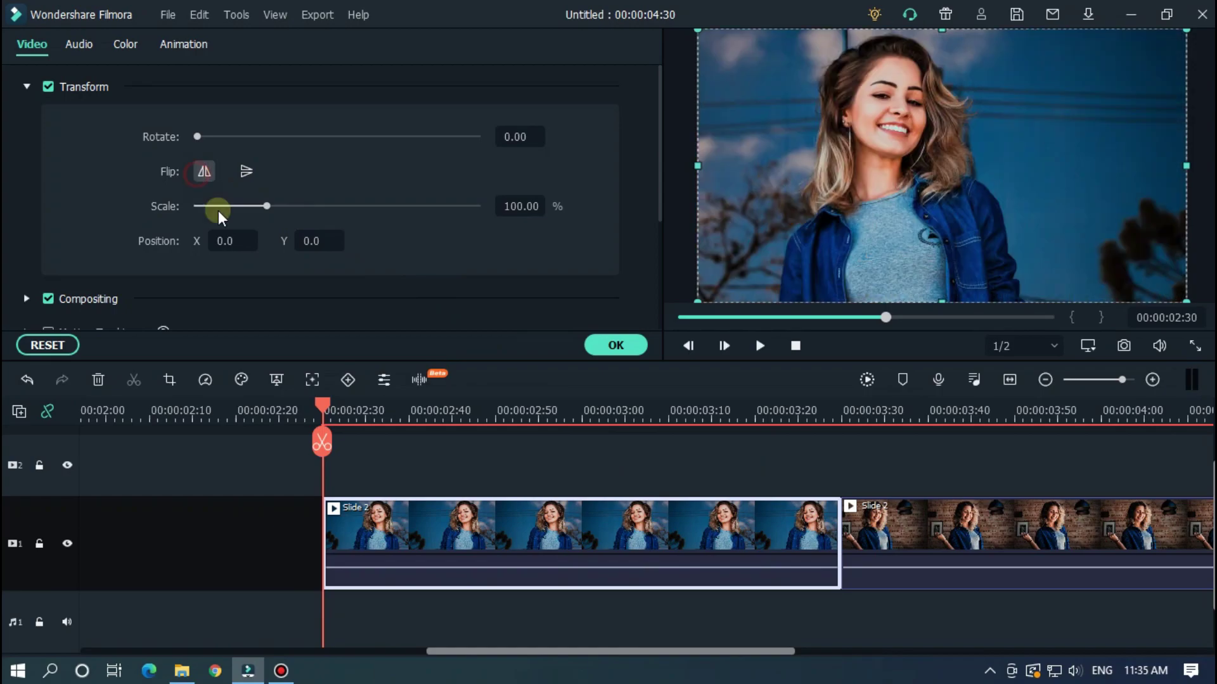
{"action": "scroll", "coordinate": [734, 408], "scroll_direction": "down", "scroll_amount": 2}
{"action": "key", "text": "space"}
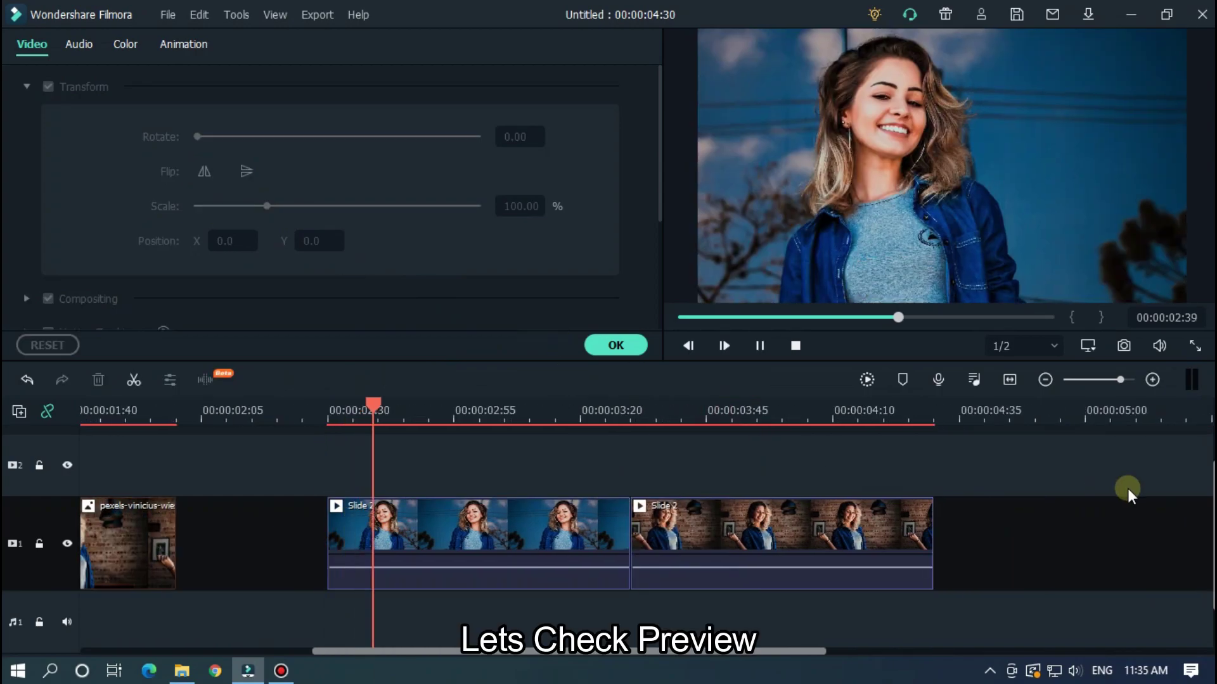
{"action": "left_click", "coordinate": [542, 415]}
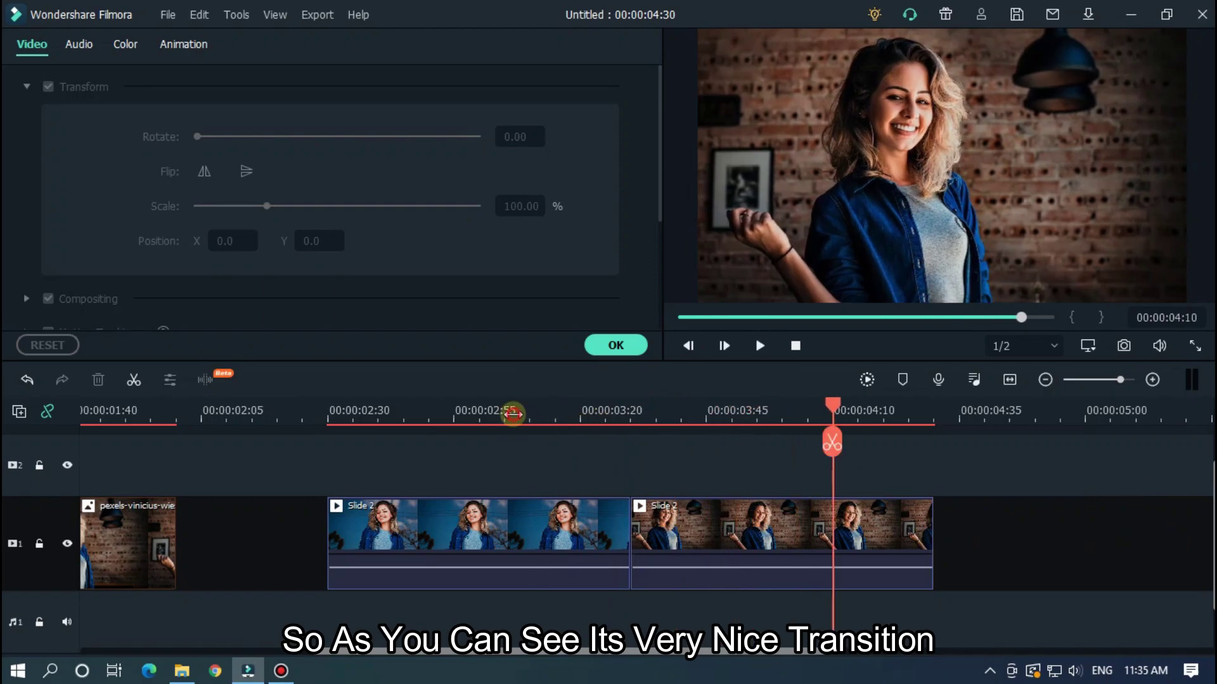
{"action": "left_click", "coordinate": [511, 413]}
{"action": "key", "text": "space"}
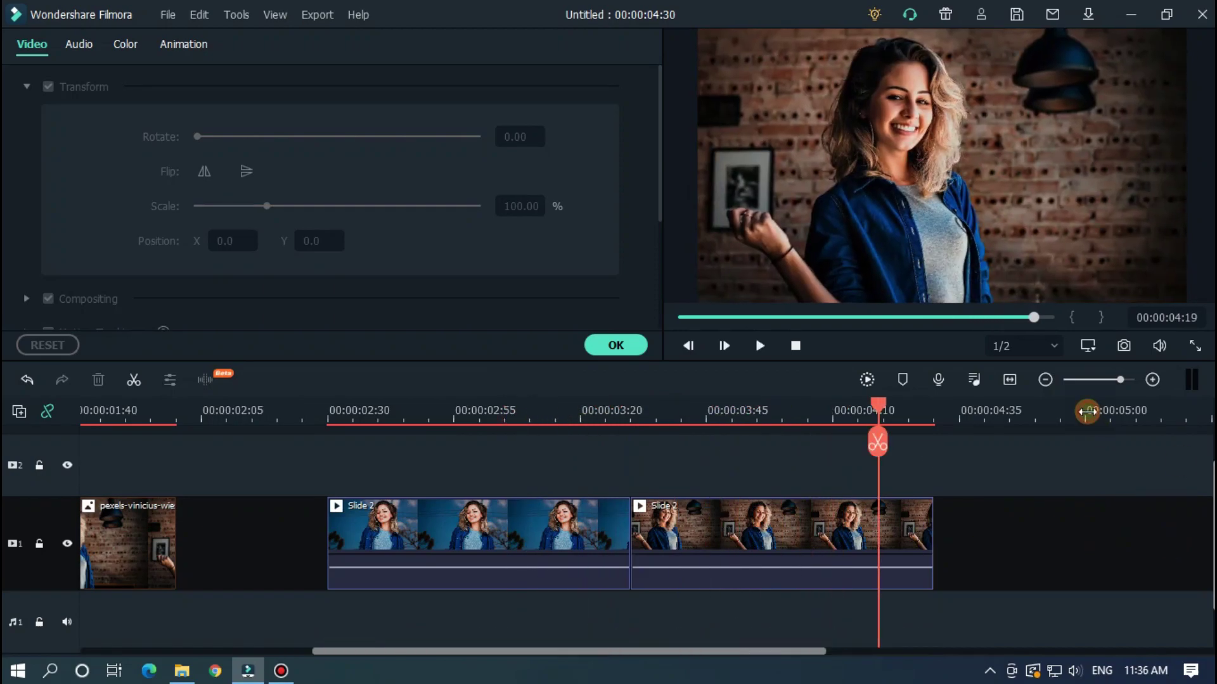
{"action": "scroll", "coordinate": [1086, 412], "scroll_direction": "down", "scroll_amount": 2}
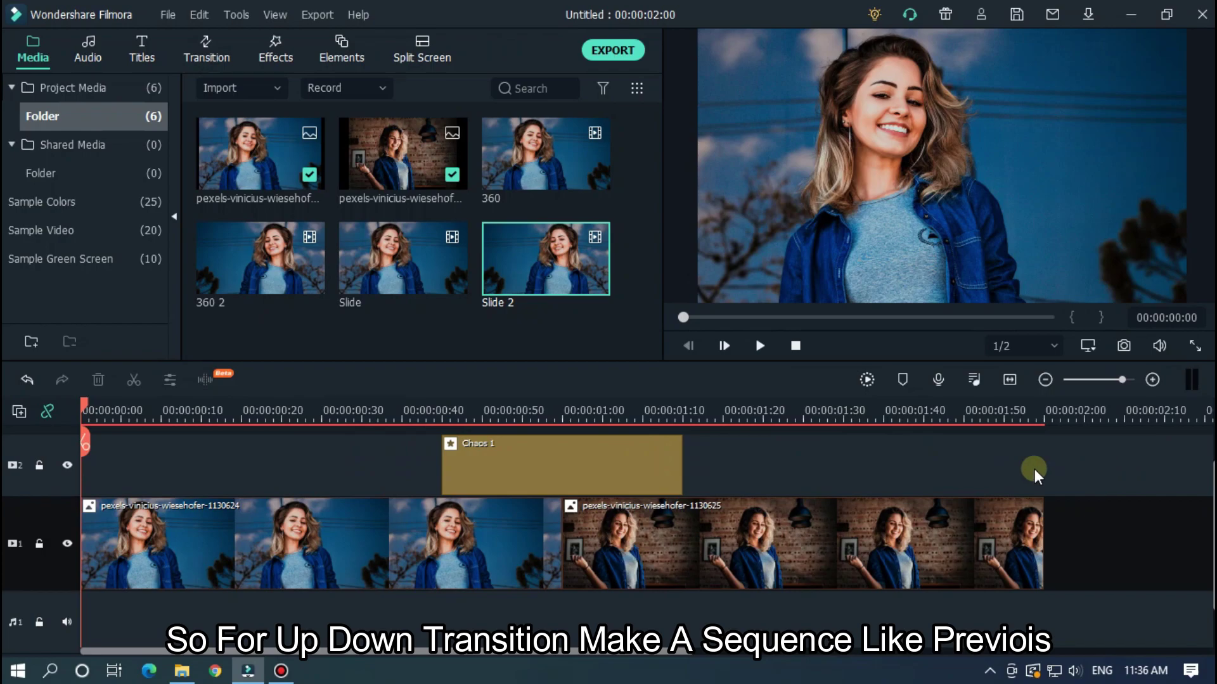
Set the Chaos 1 effect's Position X to 0.00 and Position Y to 1.00, and play back the result
{"action": "double_click", "coordinate": [531, 473]}
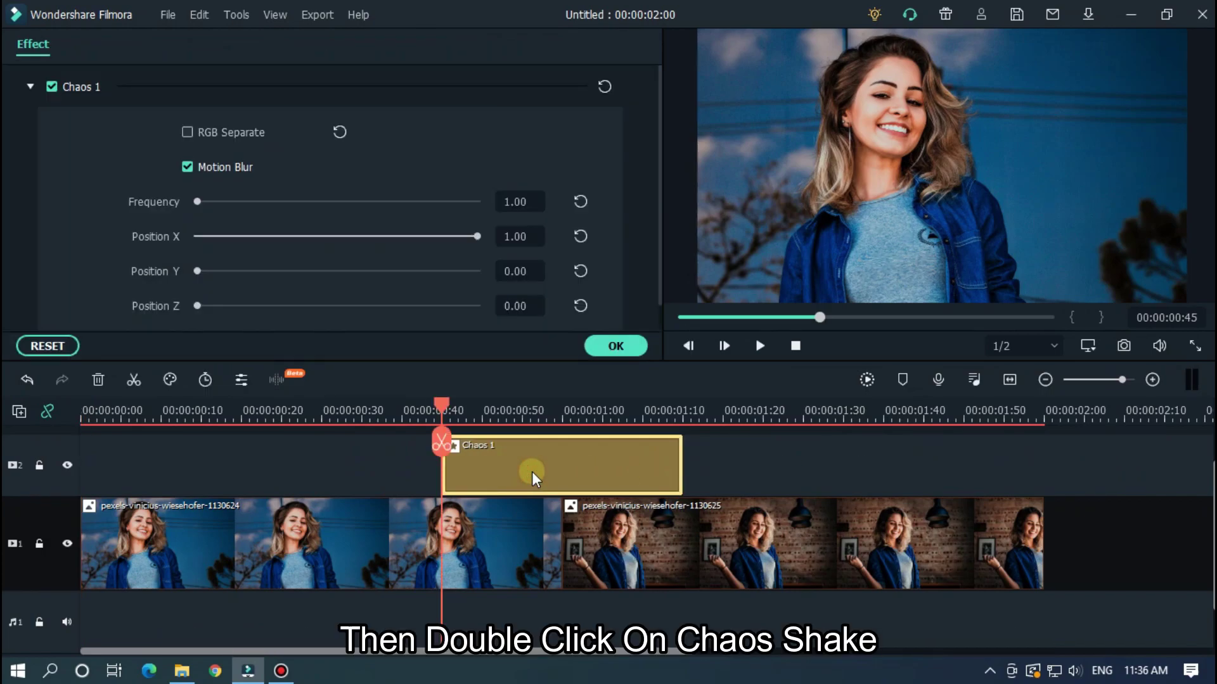
{"action": "left_click_drag", "start_coordinate": [463, 236], "coordinate": [501, 274]}
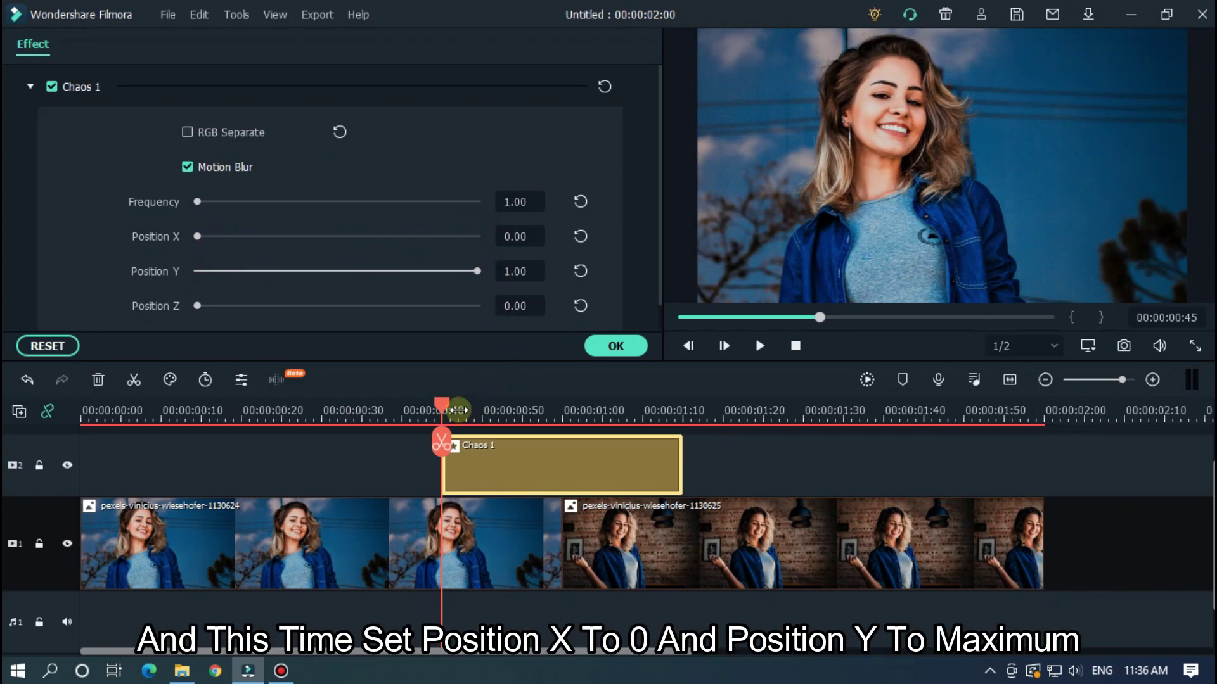
{"action": "left_click_drag", "start_coordinate": [456, 409], "coordinate": [411, 409]}
{"action": "left_click", "coordinate": [861, 457]}
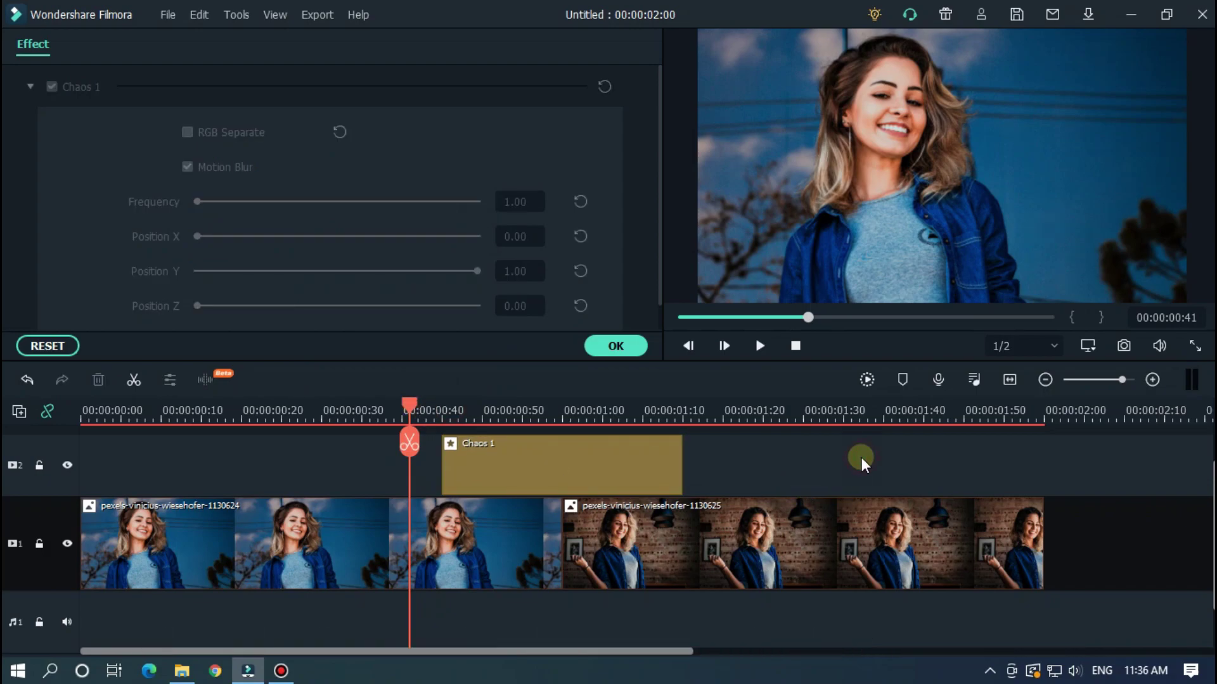
{"action": "key", "text": "space"}
Flip the second photo on the main track both horizontally and vertically
{"action": "left_click", "coordinate": [766, 549]}
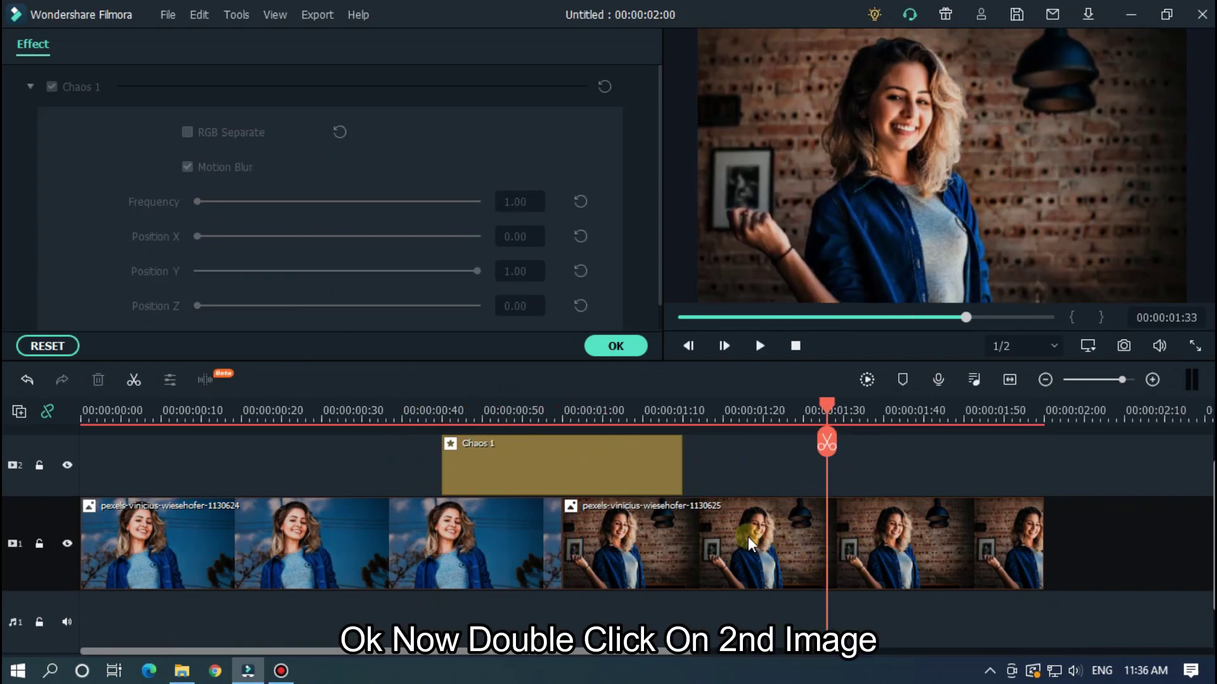
{"action": "double_click", "coordinate": [748, 537]}
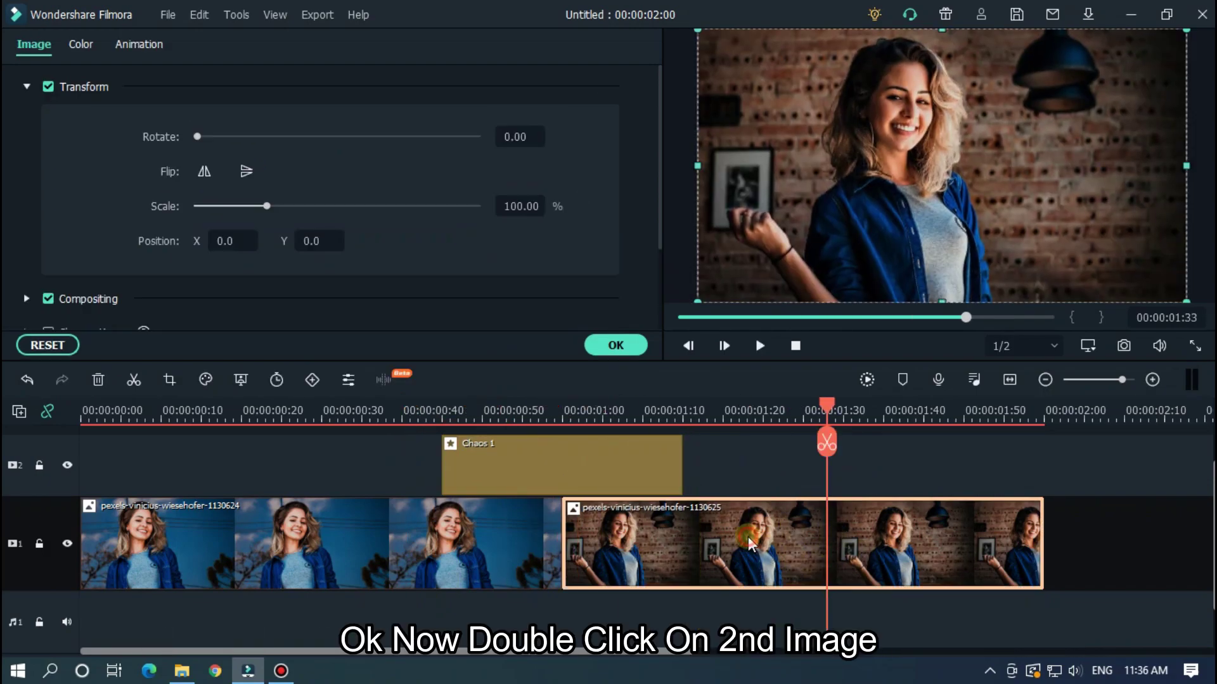
{"action": "left_click", "coordinate": [212, 178]}
{"action": "left_click", "coordinate": [249, 172]}
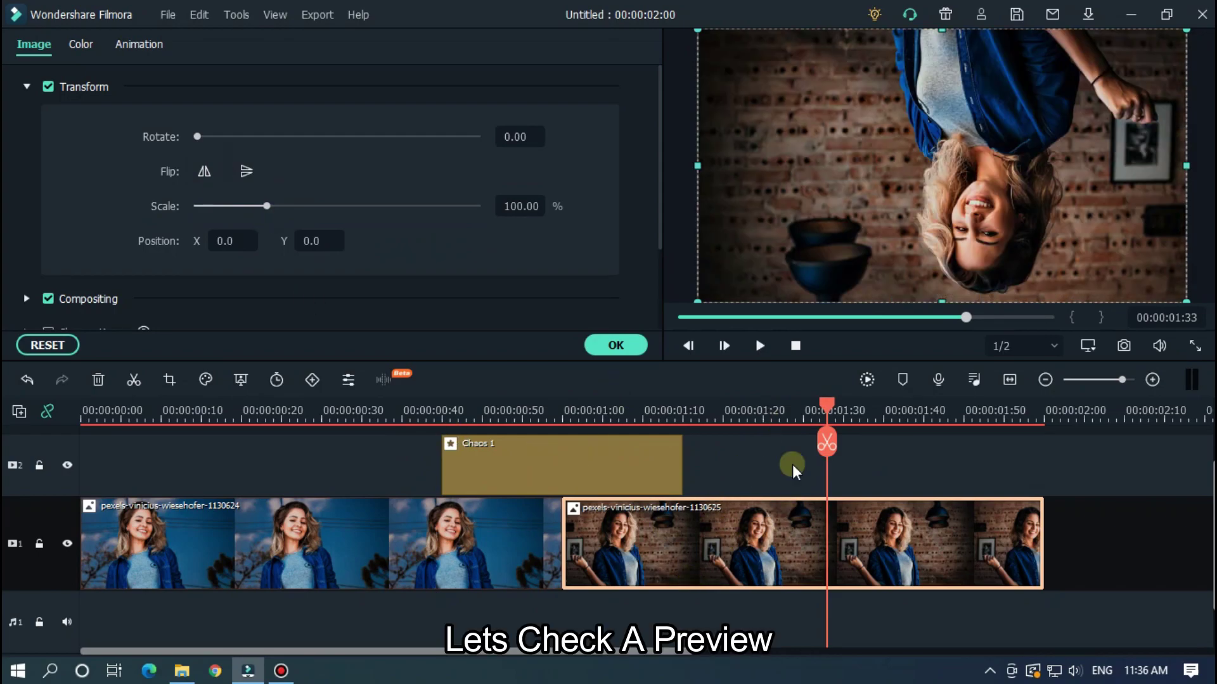
Play back the change from the first photo to the flipped second photo
{"action": "left_click", "coordinate": [313, 409]}
{"action": "left_click", "coordinate": [959, 457]}
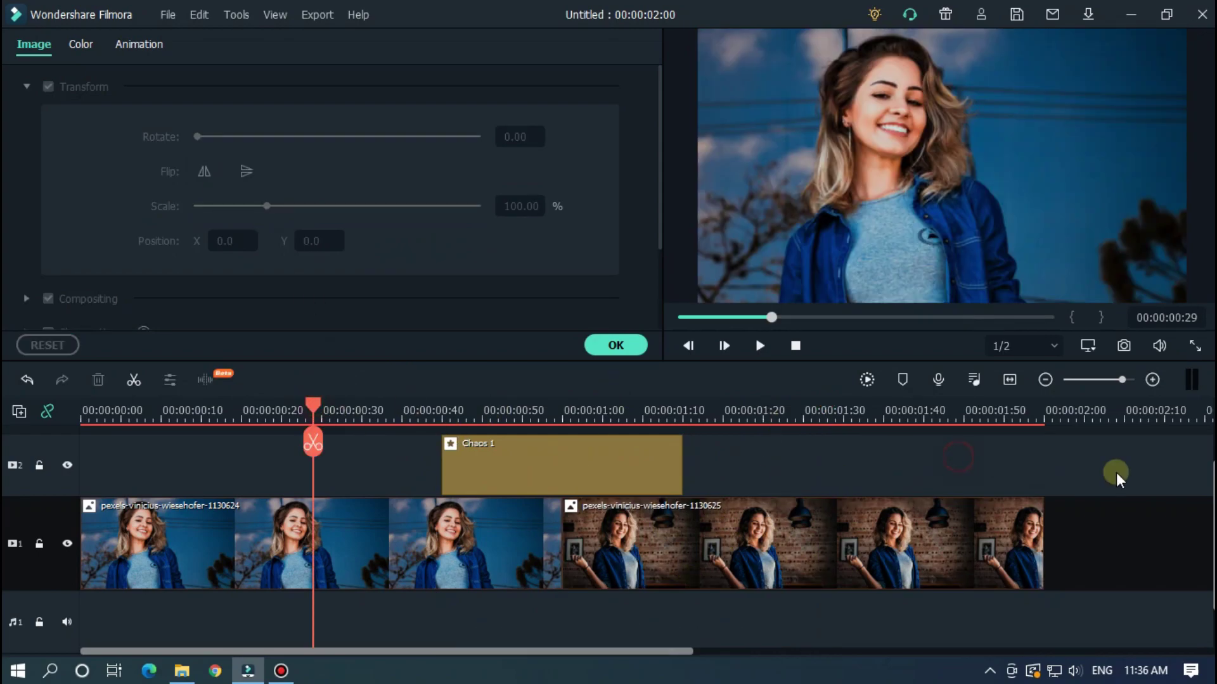
{"action": "key", "text": "space"}
{"action": "key", "text": "space"}
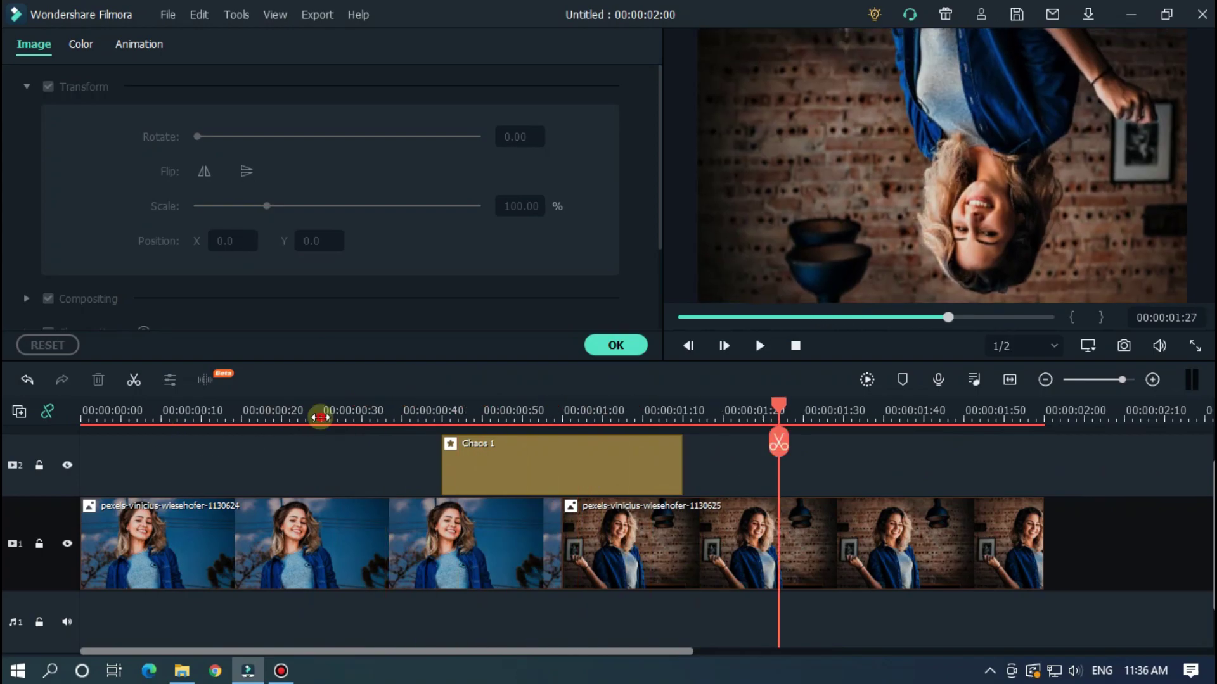
{"action": "left_click", "coordinate": [320, 417]}
{"action": "key", "text": "space"}
{"action": "left_click", "coordinate": [1032, 428]}
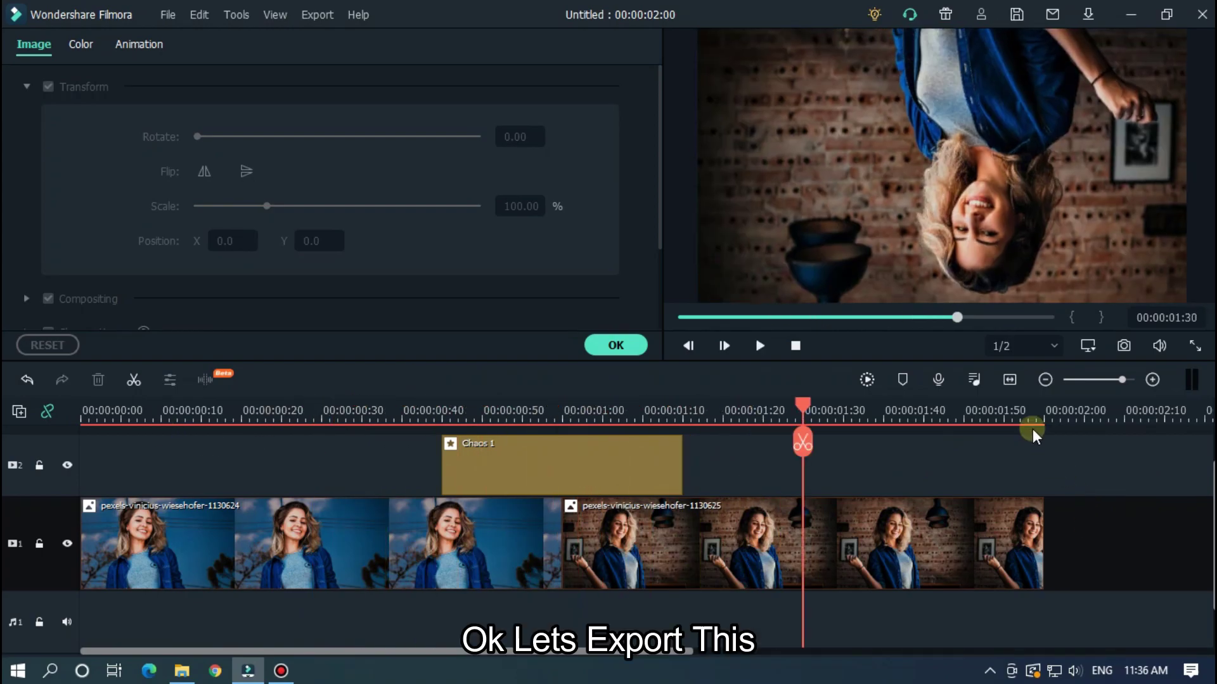
Export the project to the computer as an MP4 named Up
{"action": "scroll", "coordinate": [896, 404], "scroll_direction": "down", "scroll_amount": 1}
{"action": "left_click", "coordinate": [639, 344]}
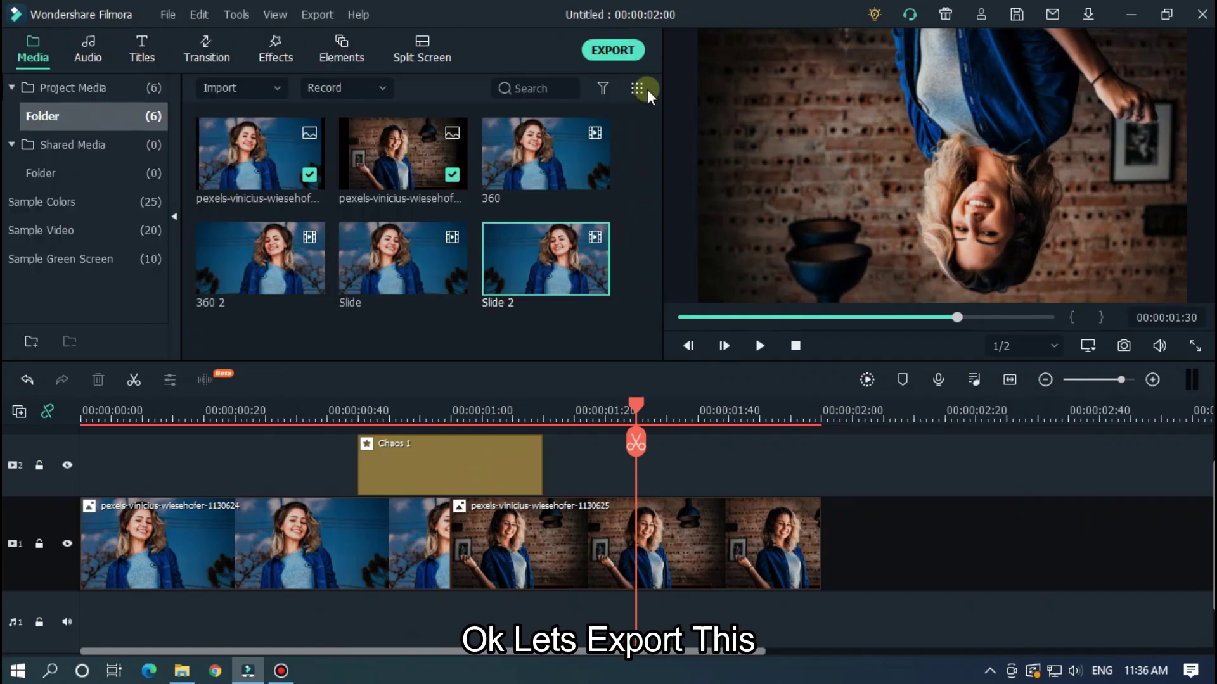
{"action": "left_click", "coordinate": [612, 50]}
{"action": "left_click_drag", "start_coordinate": [691, 138], "coordinate": [555, 136]}
{"action": "type", "text": "Up"}
{"action": "left_click", "coordinate": [918, 546]}
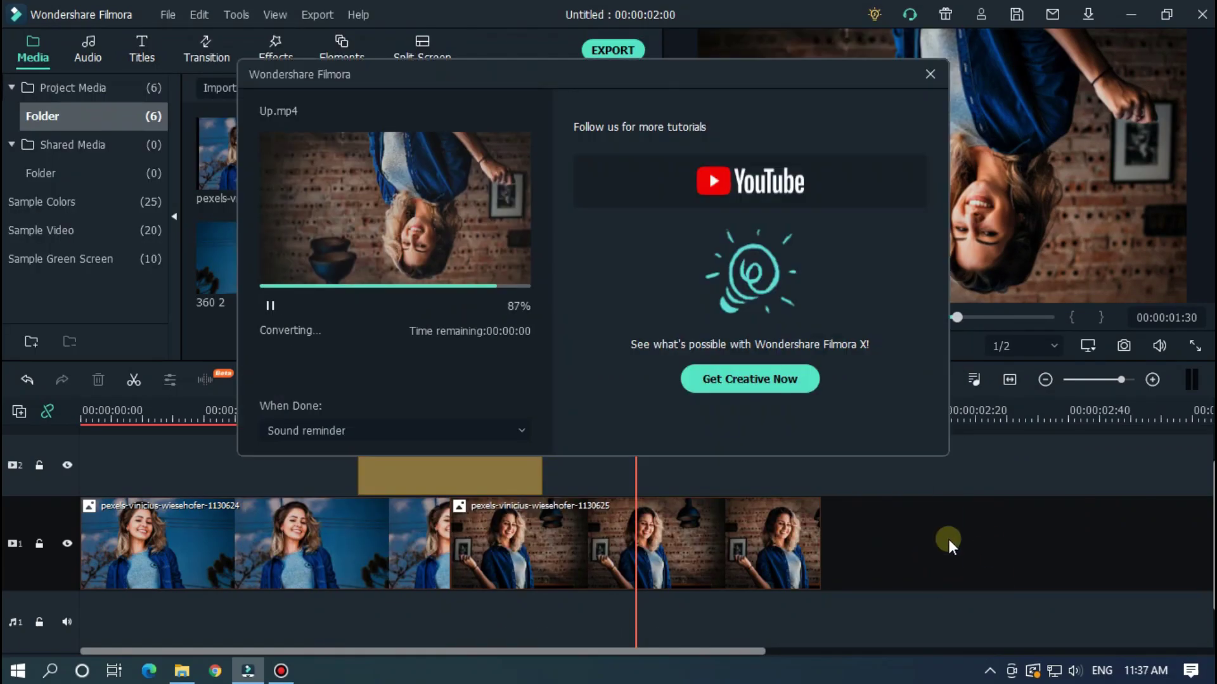
{"action": "left_click", "coordinate": [475, 429]}
Import the exported Up video and place it after the photos on the main track, starting at 00:00:02:15
{"action": "left_click", "coordinate": [182, 670]}
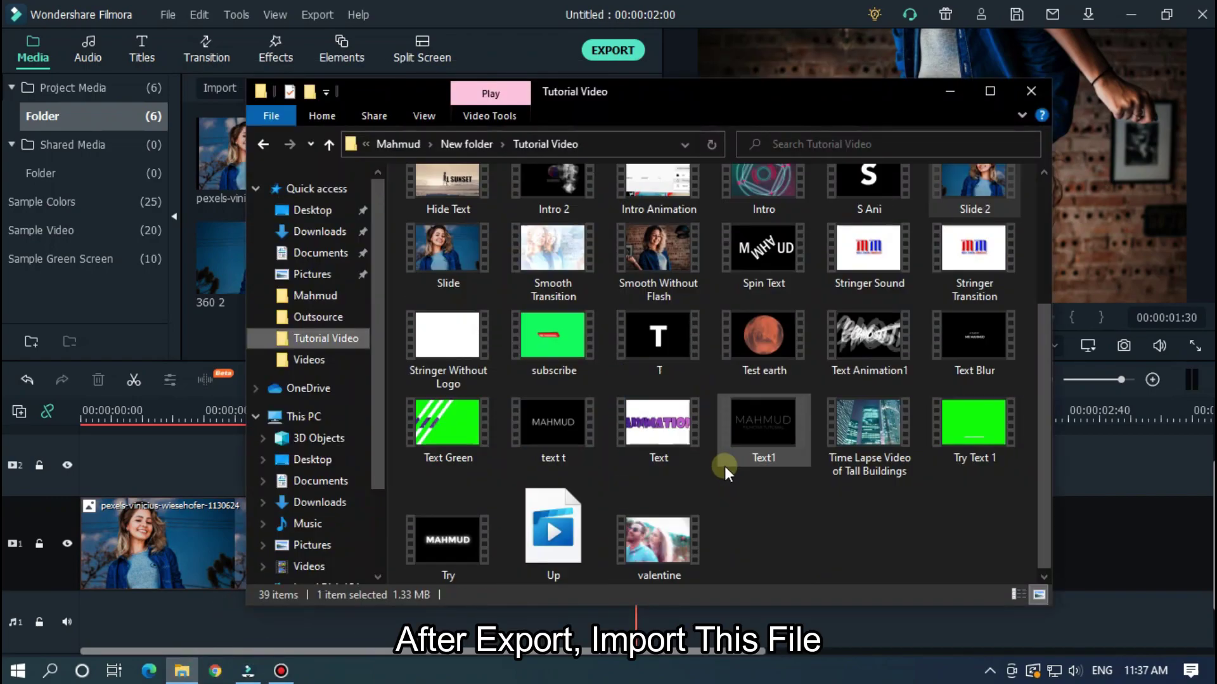
{"action": "left_click_drag", "start_coordinate": [554, 529], "coordinate": [210, 298]}
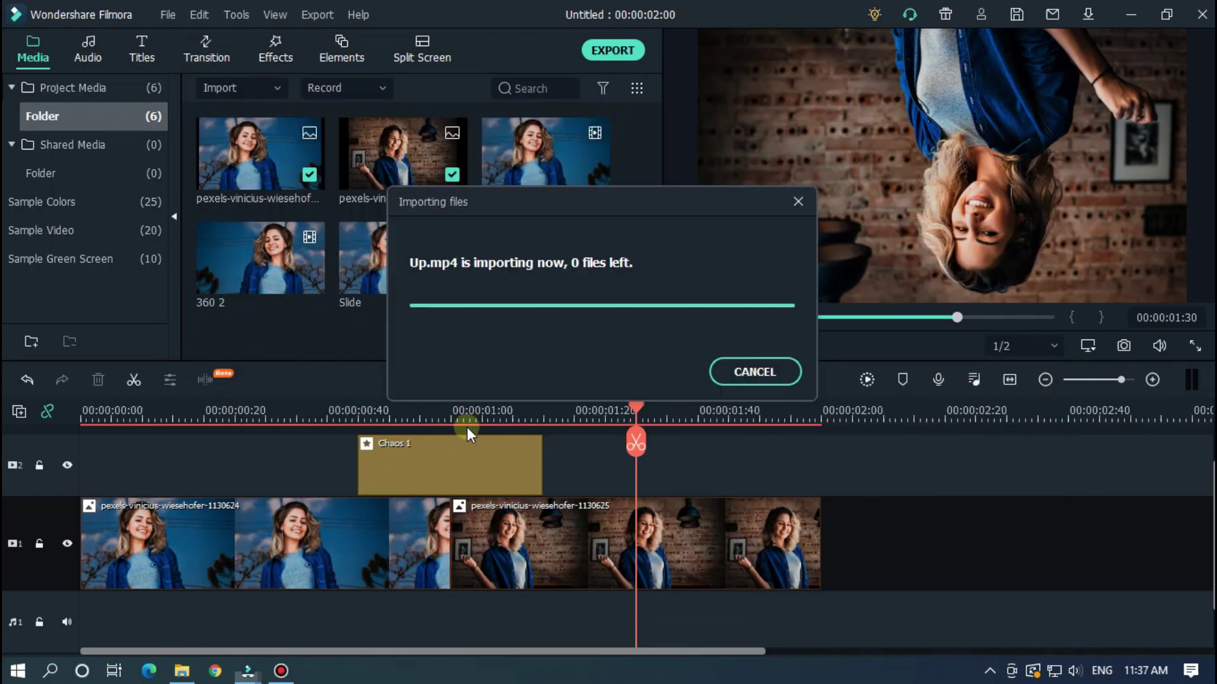
{"action": "left_click_drag", "start_coordinate": [761, 651], "coordinate": [887, 656]}
{"action": "left_click_drag", "start_coordinate": [578, 410], "coordinate": [599, 537]}
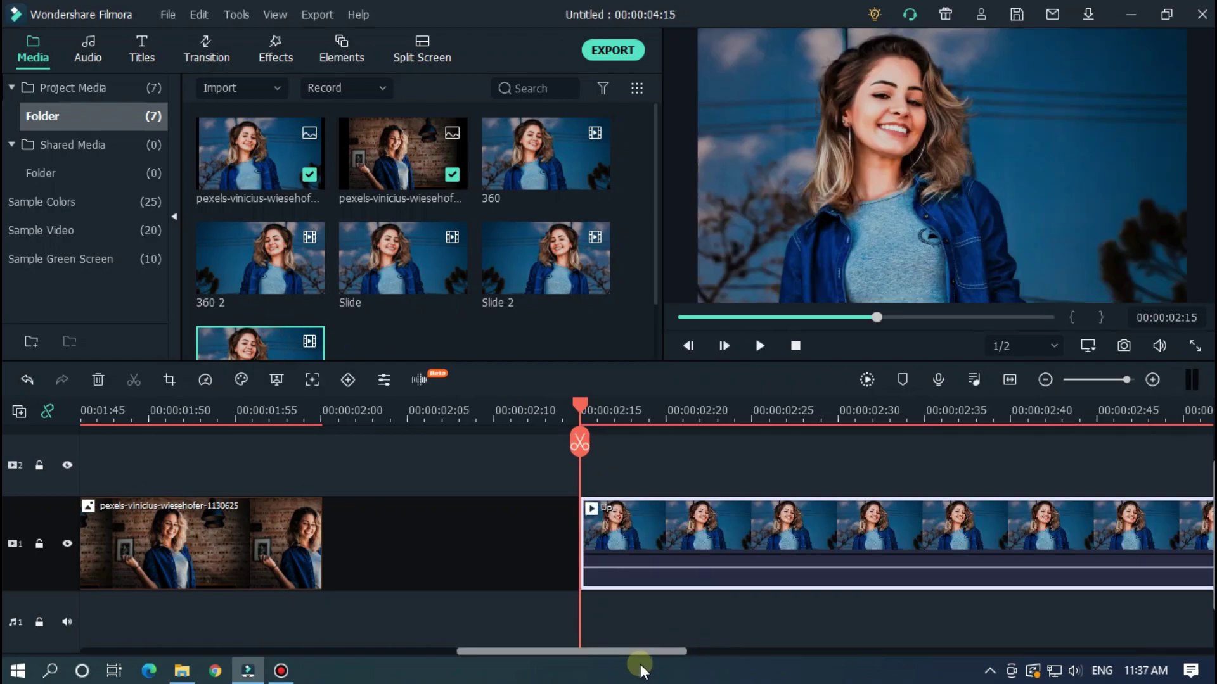
Split the Up clip at 00:00:03:15, exactly where the first image changes to the upside-down second image
{"action": "left_click_drag", "start_coordinate": [643, 651], "coordinate": [769, 653]}
{"action": "left_click_drag", "start_coordinate": [982, 410], "coordinate": [800, 408]}
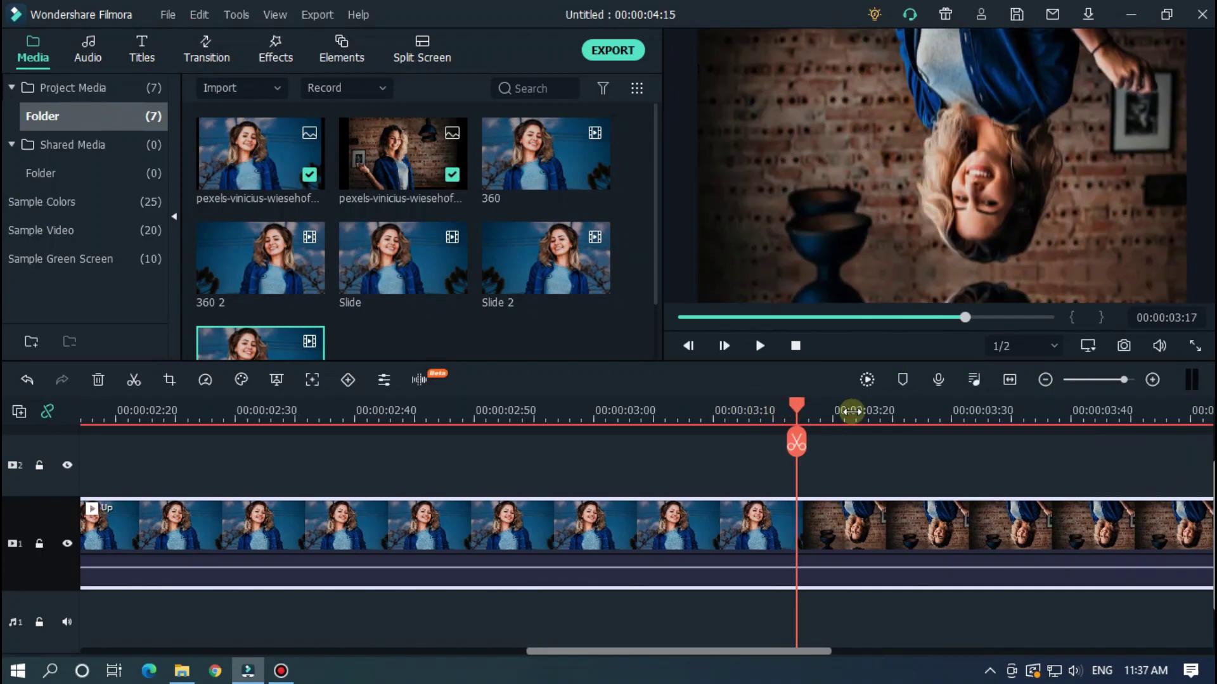
{"action": "key", "text": "Left"}
{"action": "key", "text": "Right"}
{"action": "key", "text": "Right"}
{"action": "key", "text": "Right"}
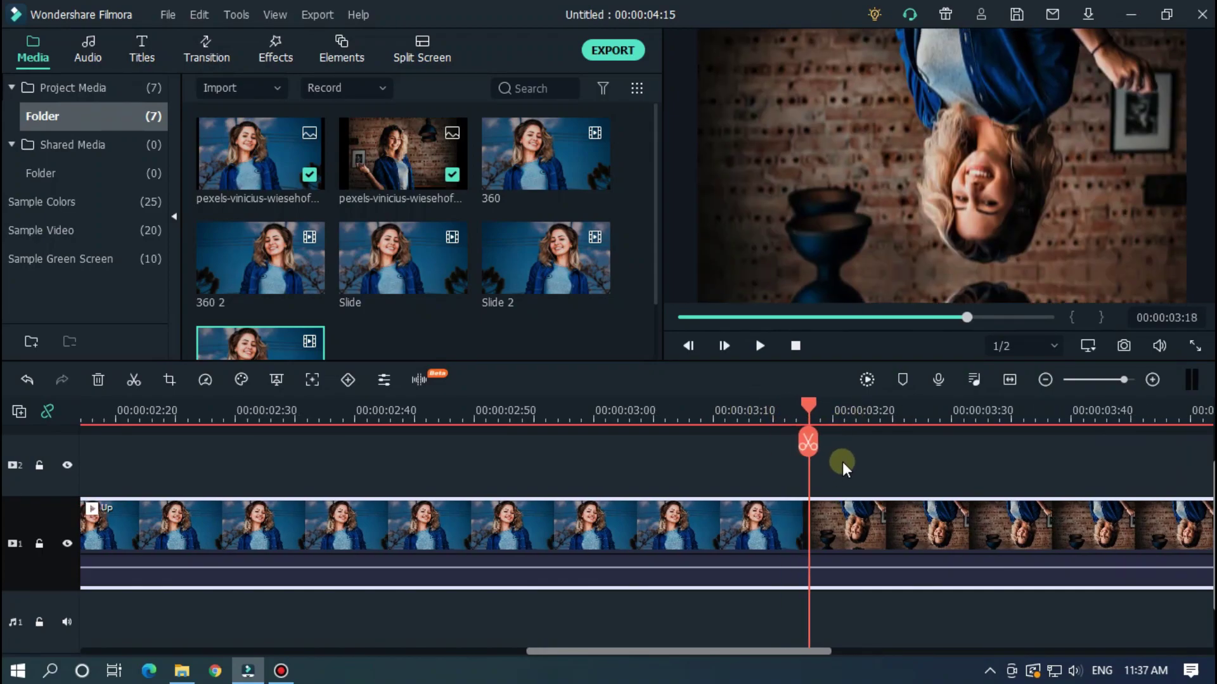
{"action": "key", "text": "Left"}
{"action": "key", "text": "Left"}
{"action": "key", "text": "Left"}
{"action": "key", "text": "Left"}
{"action": "key", "text": "Left"}
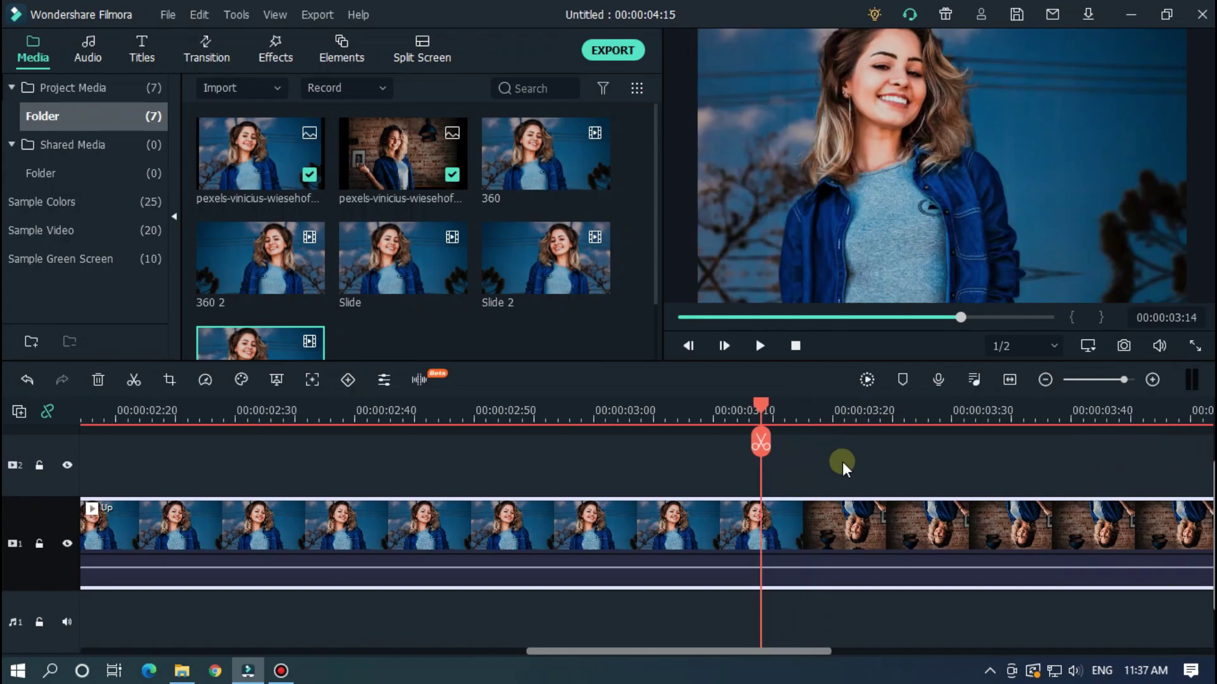
{"action": "key", "text": "Right"}
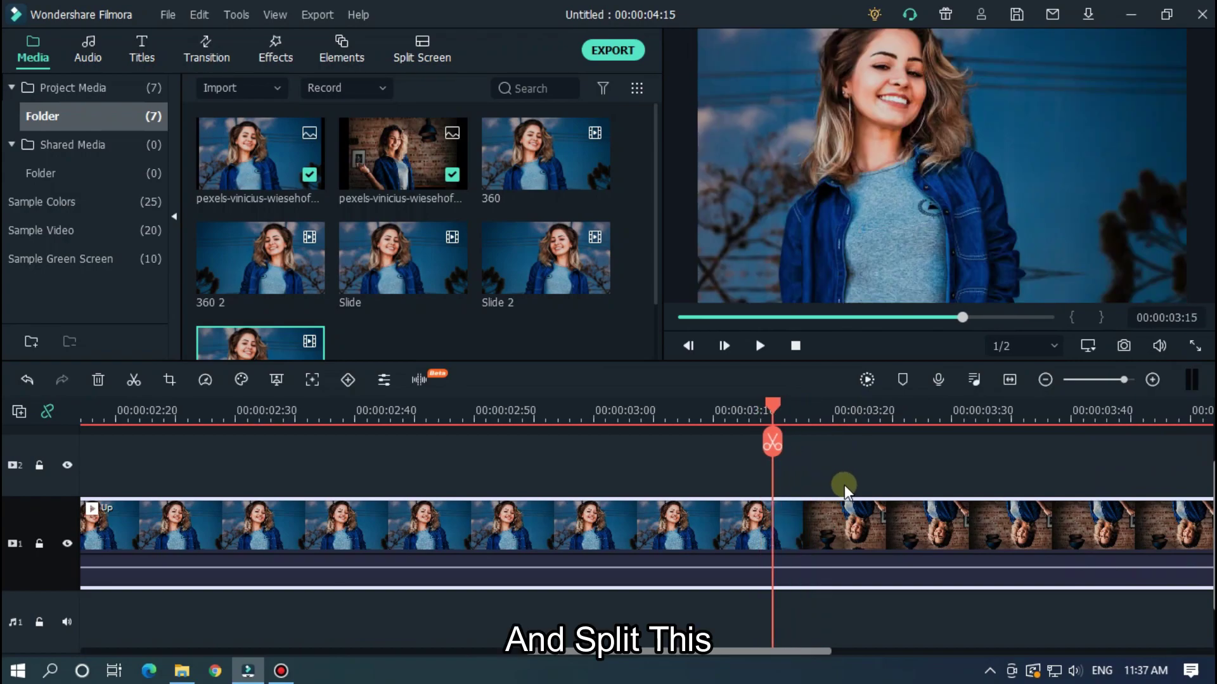
{"action": "scroll", "coordinate": [799, 409], "scroll_direction": "down", "scroll_amount": 1}
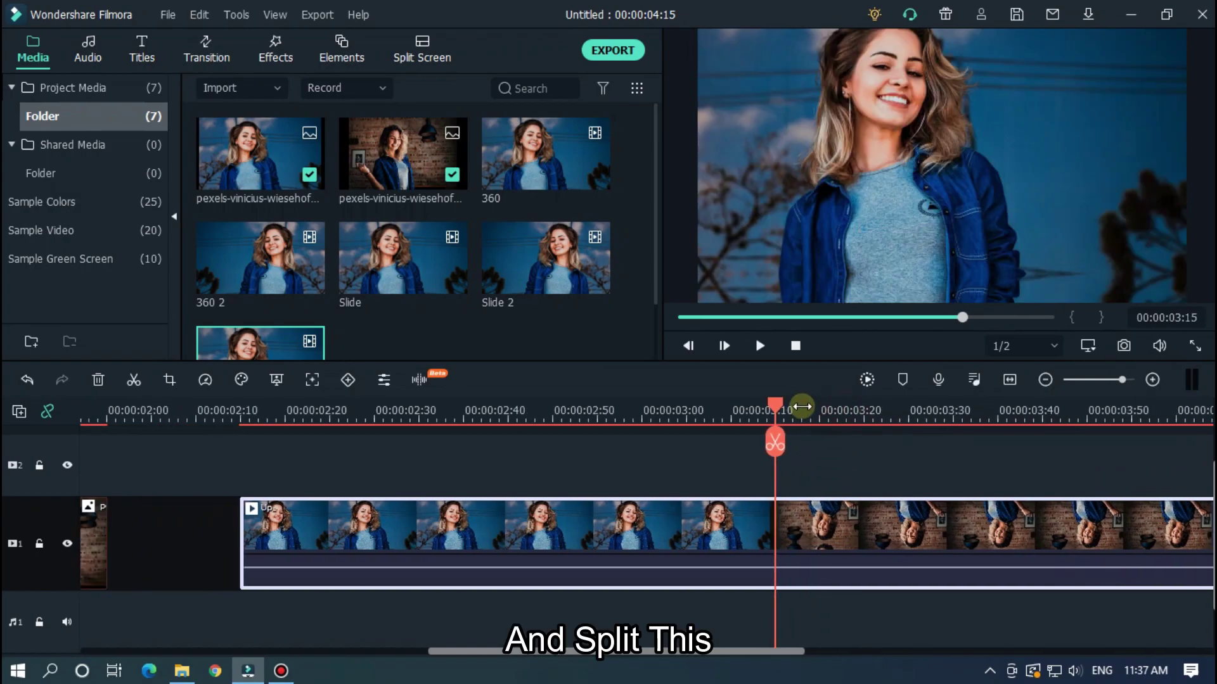
{"action": "left_click", "coordinate": [781, 445]}
Flip the second part of the Up clip both horizontally and vertically
{"action": "left_click", "coordinate": [853, 517]}
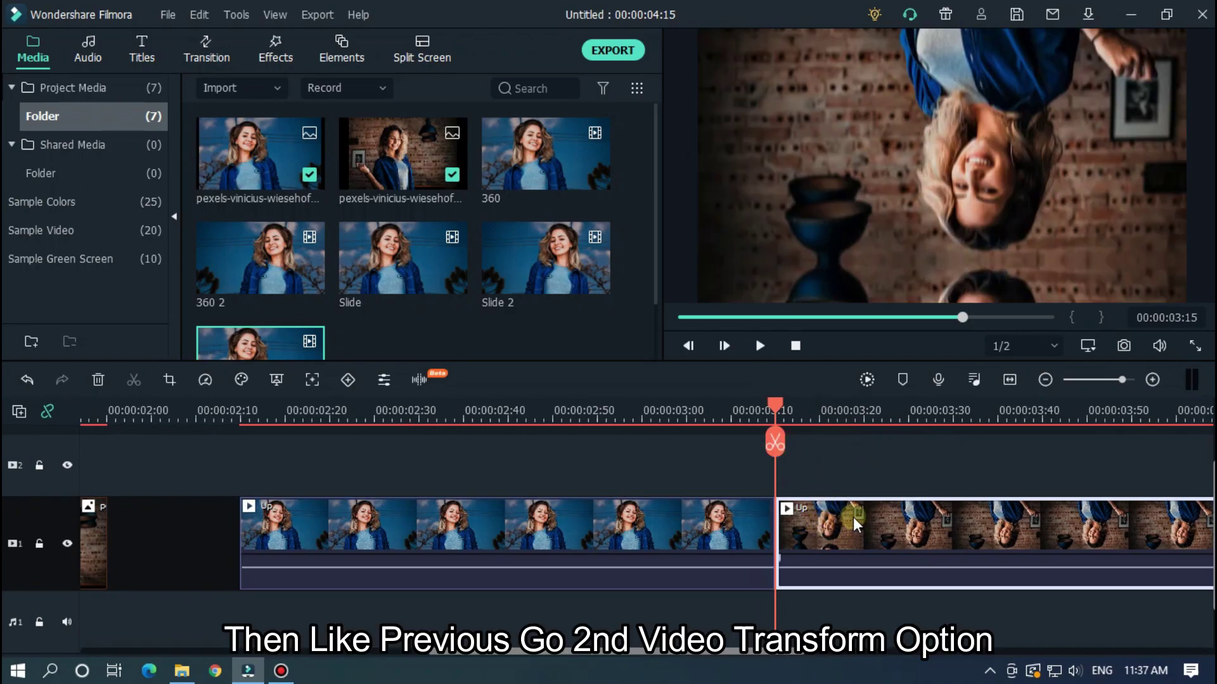
{"action": "double_click", "coordinate": [853, 517]}
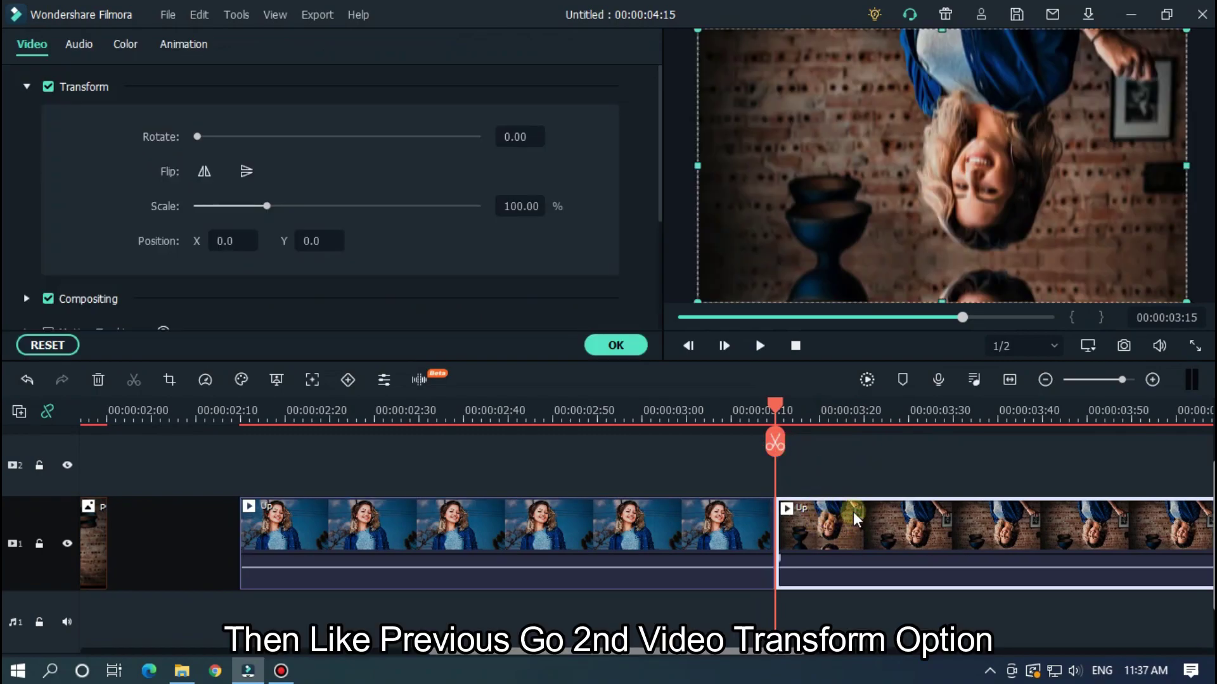
{"action": "left_click", "coordinate": [202, 171]}
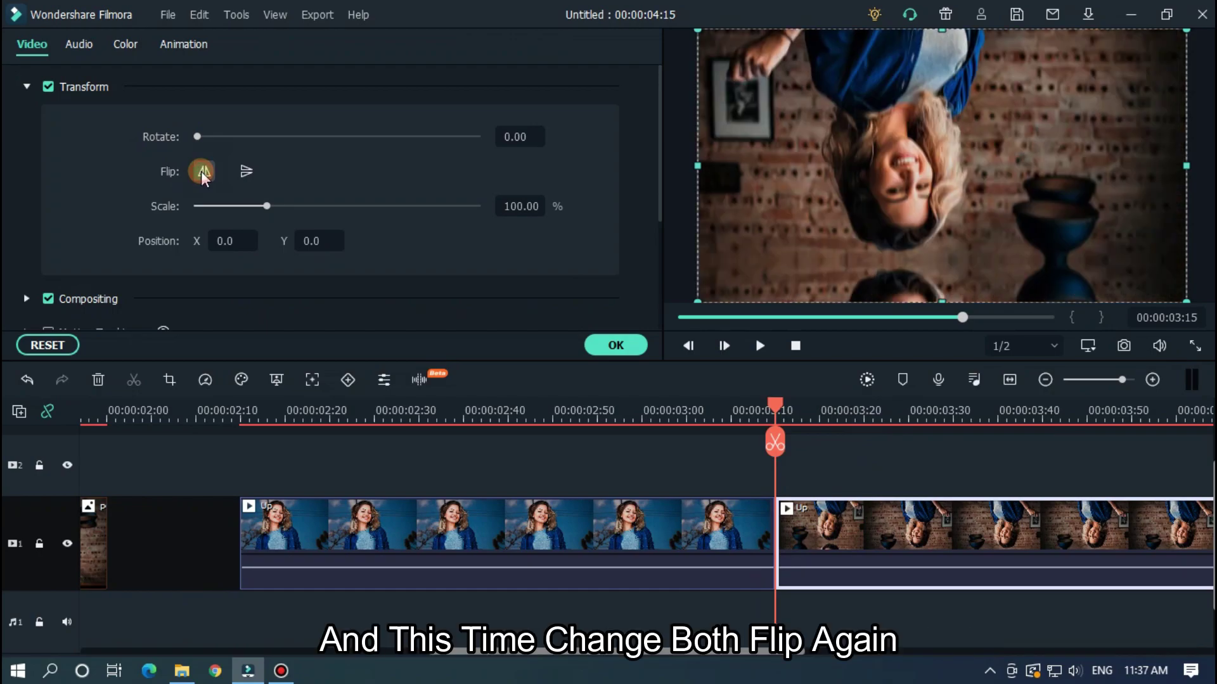
{"action": "left_click", "coordinate": [246, 171]}
Play back the upward transition across the two parts of the Up clip several times
{"action": "scroll", "coordinate": [792, 410], "scroll_direction": "down", "scroll_amount": 3}
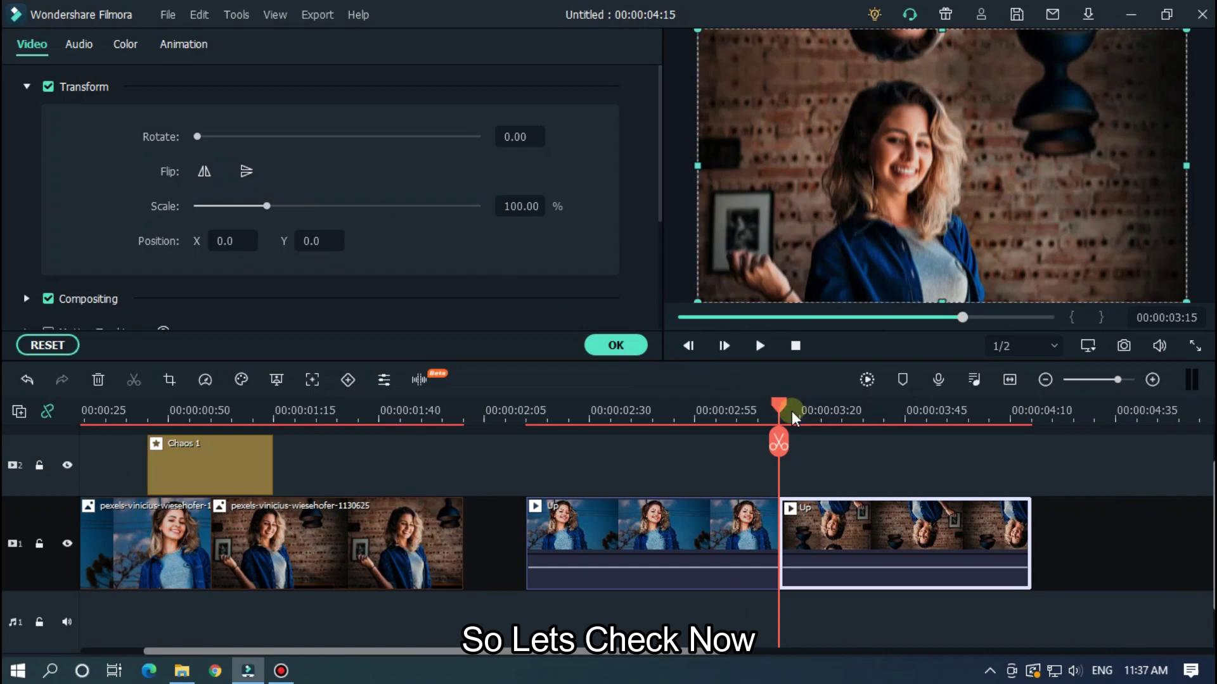
{"action": "left_click", "coordinate": [665, 407]}
{"action": "left_click", "coordinate": [1069, 441]}
{"action": "key", "text": "space"}
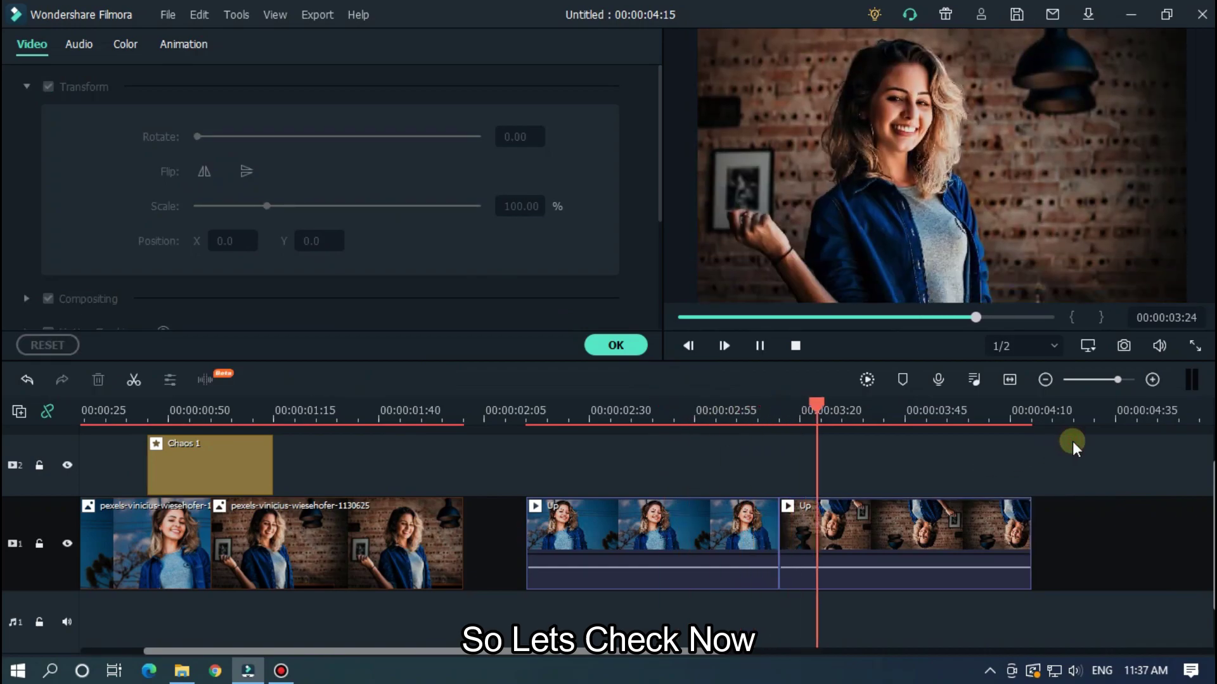
{"action": "left_click", "coordinate": [695, 417]}
{"action": "key", "text": "space"}
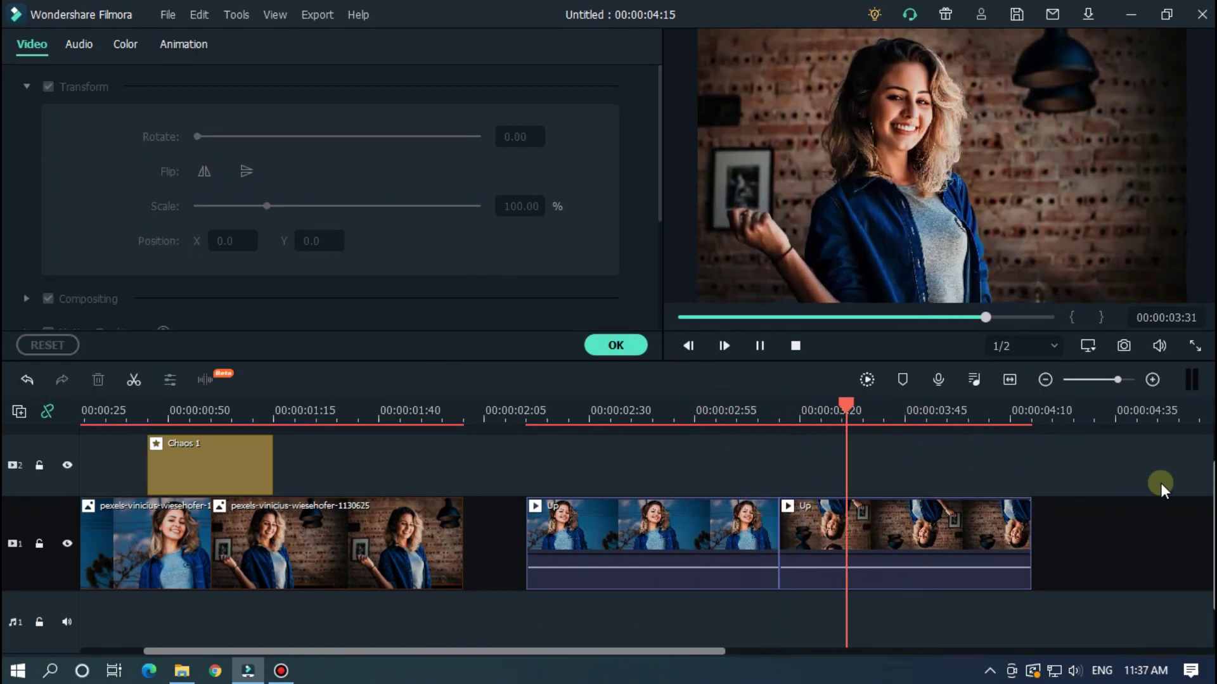
{"action": "key", "text": "space"}
{"action": "left_click", "coordinate": [674, 412]}
{"action": "key", "text": "space"}
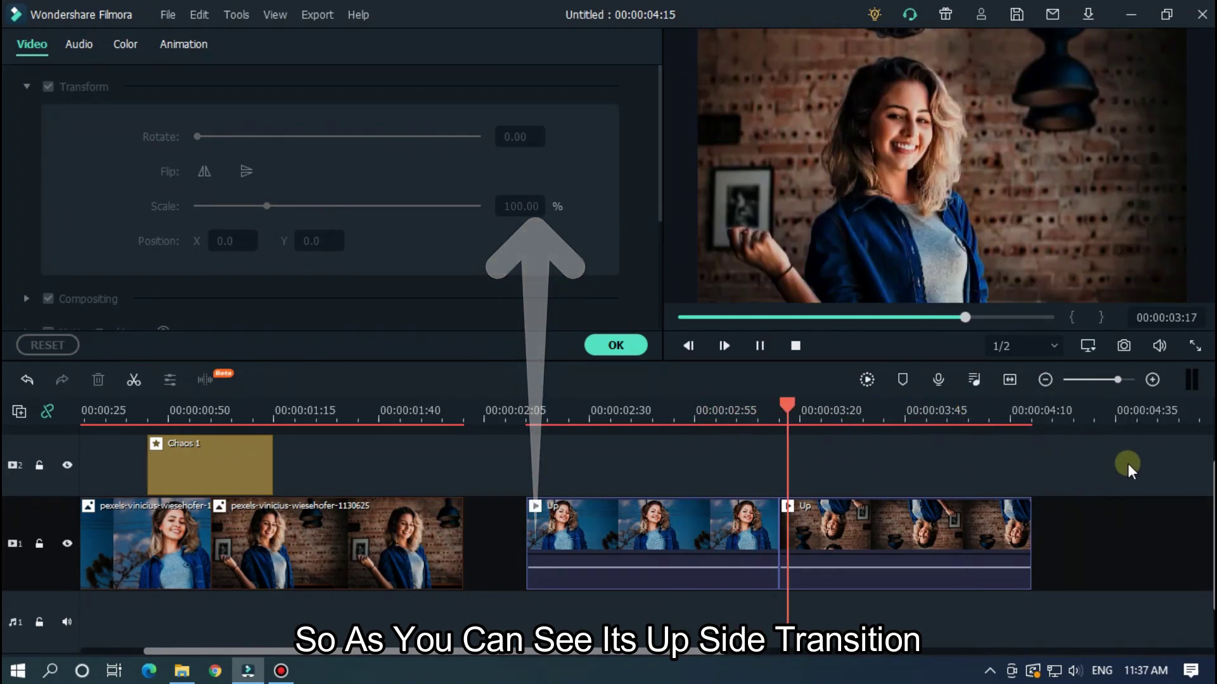
{"action": "key", "text": "space"}
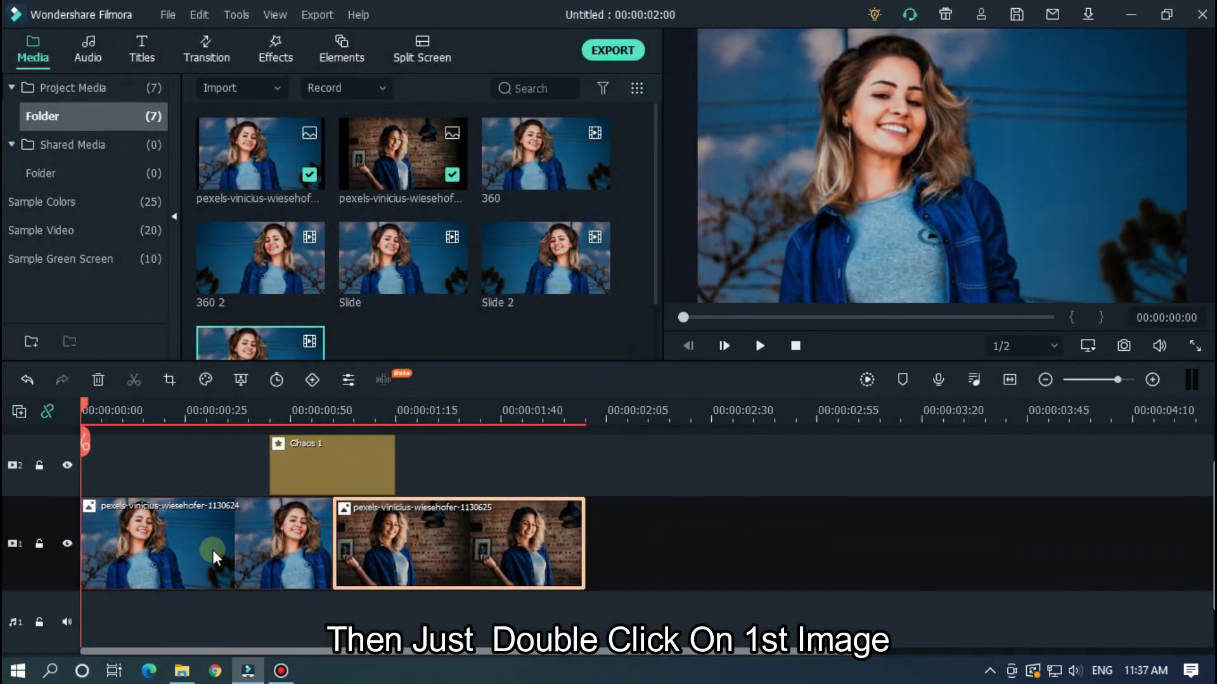
Flip the first photo on the main track both horizontally and vertically, leaving the second photo upright
{"action": "double_click", "coordinate": [212, 549]}
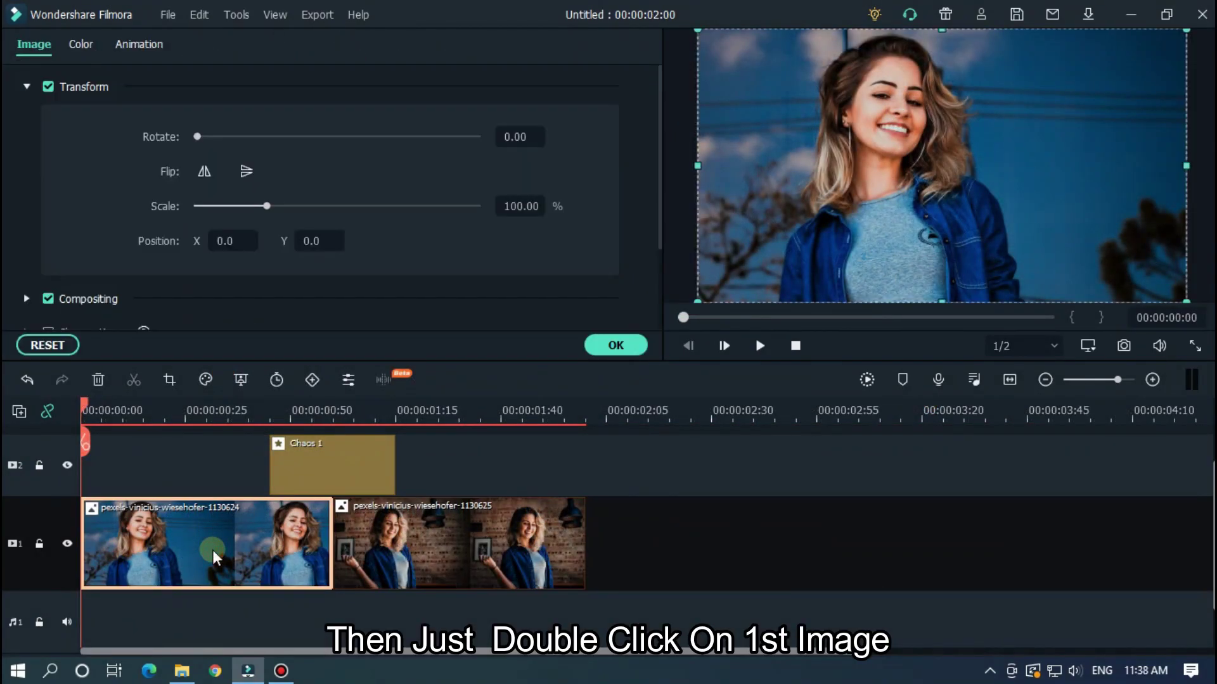
{"action": "left_click", "coordinate": [203, 173]}
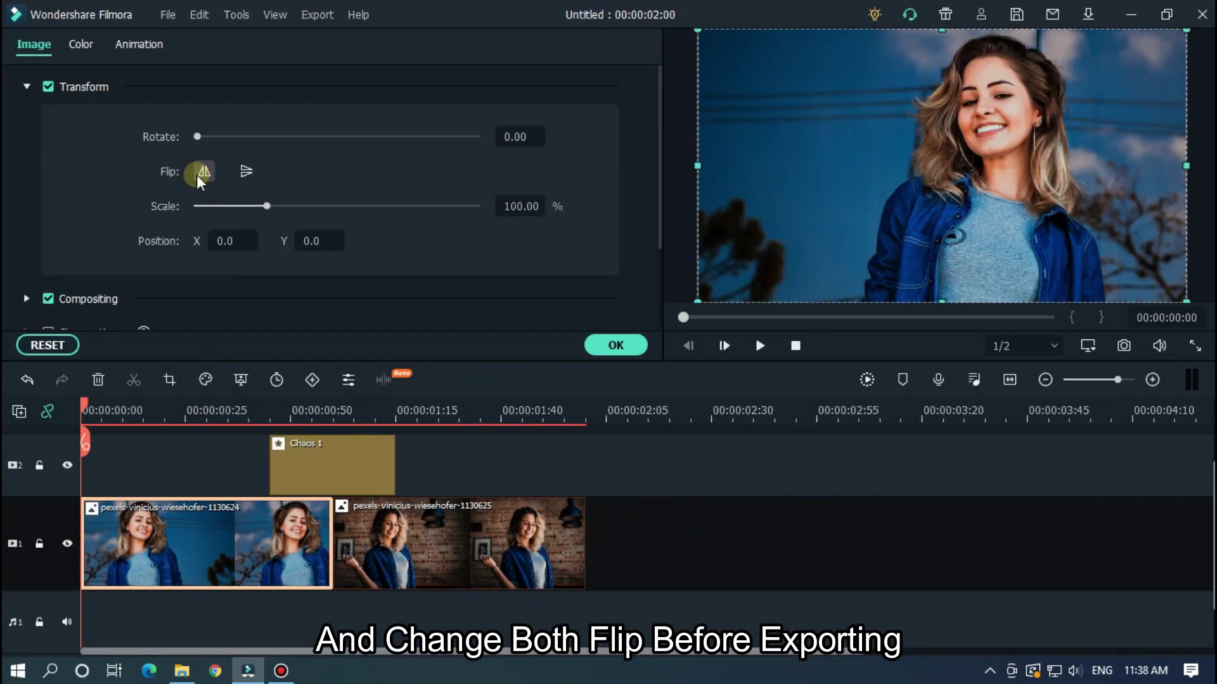
{"action": "left_click", "coordinate": [245, 172]}
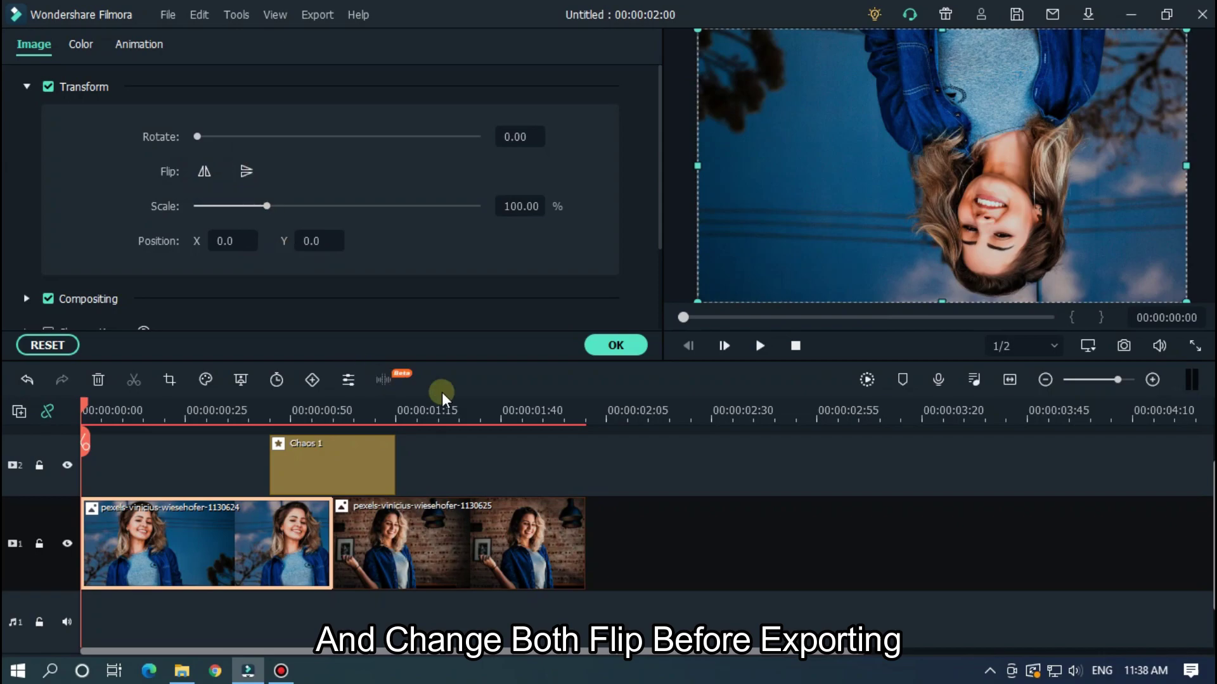
{"action": "left_click", "coordinate": [623, 336]}
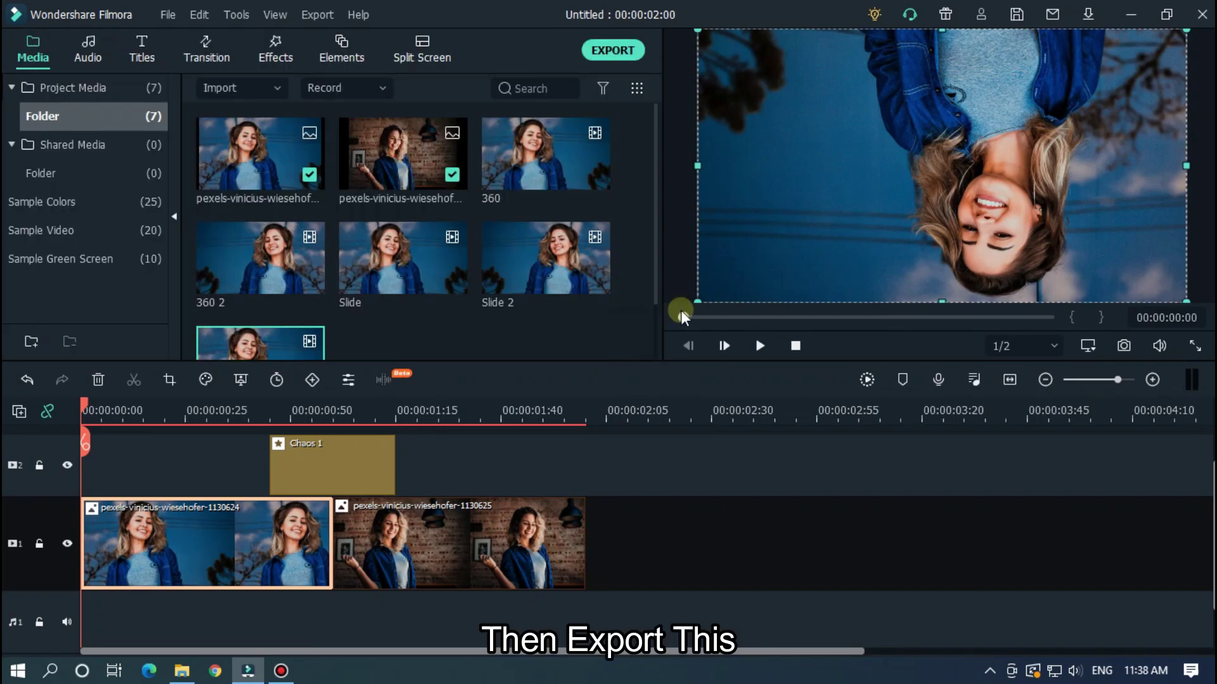
Export the two-photo sequence with the flipped first photo as Up 2 in MP4 format
{"action": "left_click", "coordinate": [633, 54]}
{"action": "type", "text": "Slide 2"}
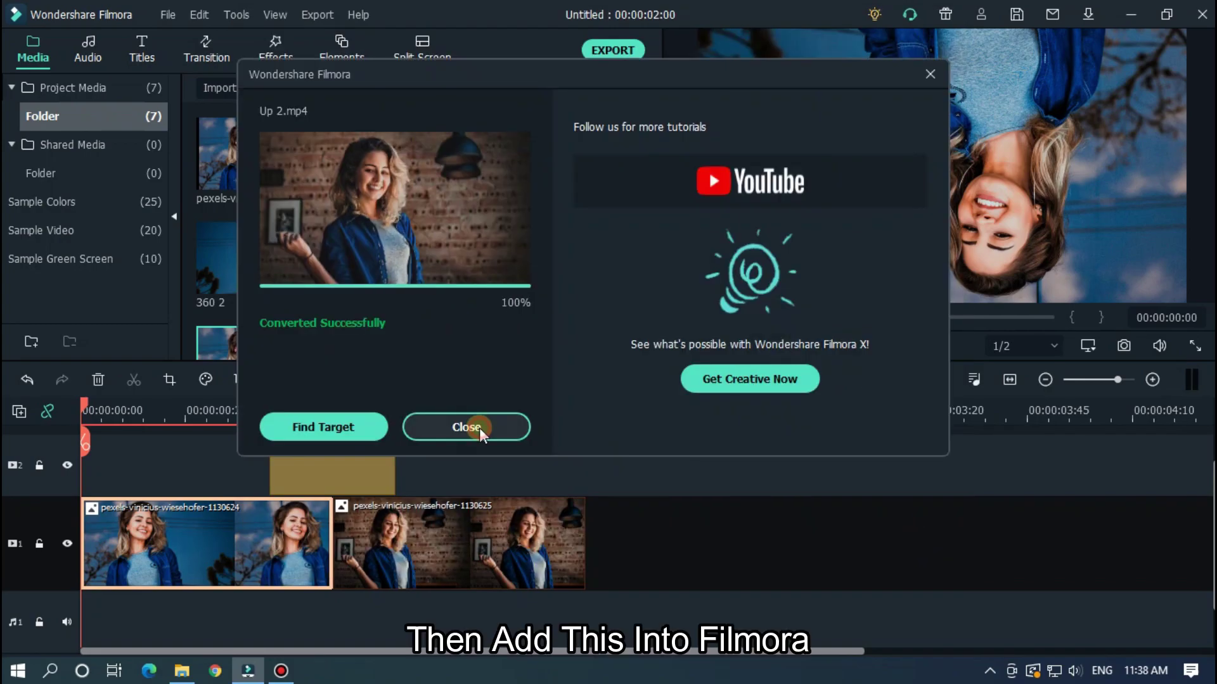
{"action": "left_click", "coordinate": [479, 428]}
Import the exported Up 2 video and place it after the photos on the main track, starting at about 00:00:02:30
{"action": "left_click", "coordinate": [182, 671]}
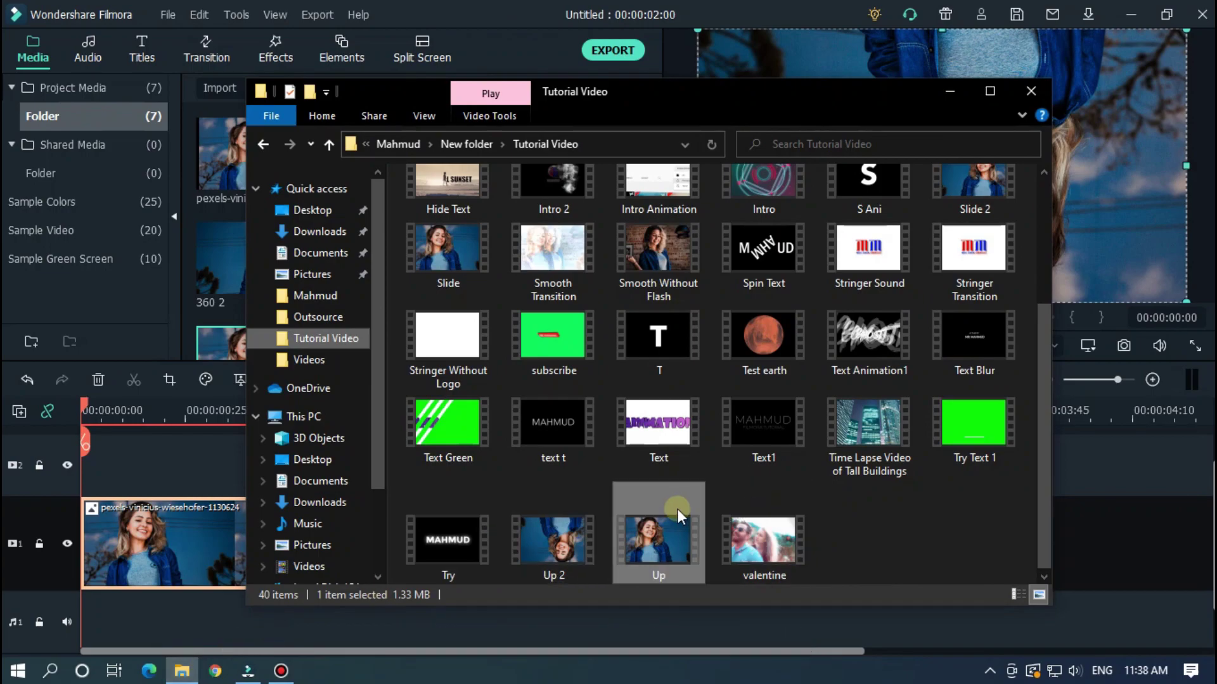
{"action": "left_click_drag", "start_coordinate": [580, 538], "coordinate": [245, 284]}
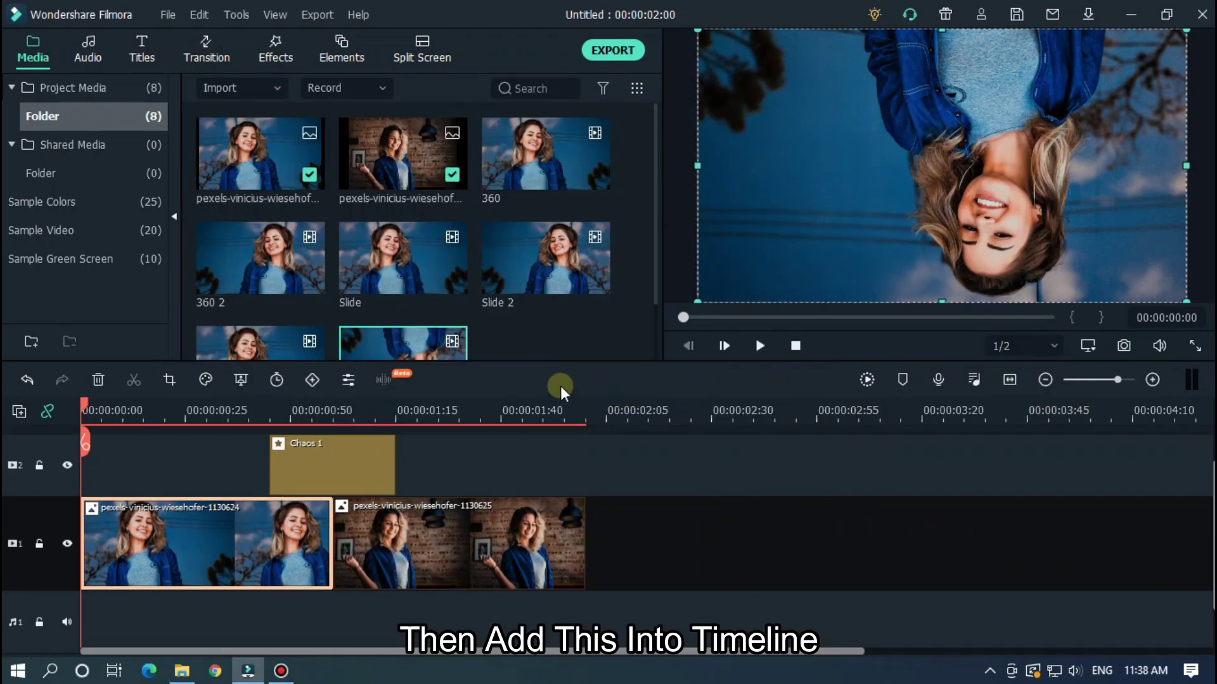
{"action": "left_click_drag", "start_coordinate": [409, 342], "coordinate": [708, 515]}
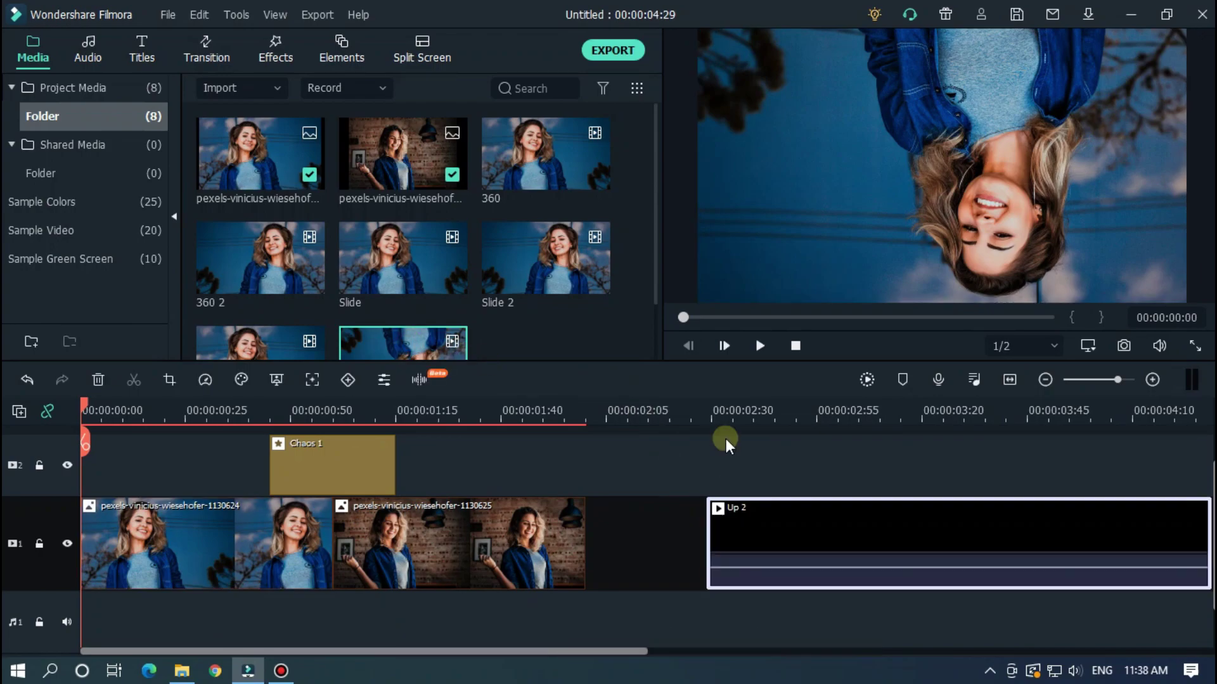
Split the Up 2 clip at 00:00:03:30, exactly where the upside-down first image changes to the second image
{"action": "left_click", "coordinate": [713, 410]}
{"action": "scroll", "coordinate": [660, 597], "scroll_direction": "up", "scroll_amount": 1}
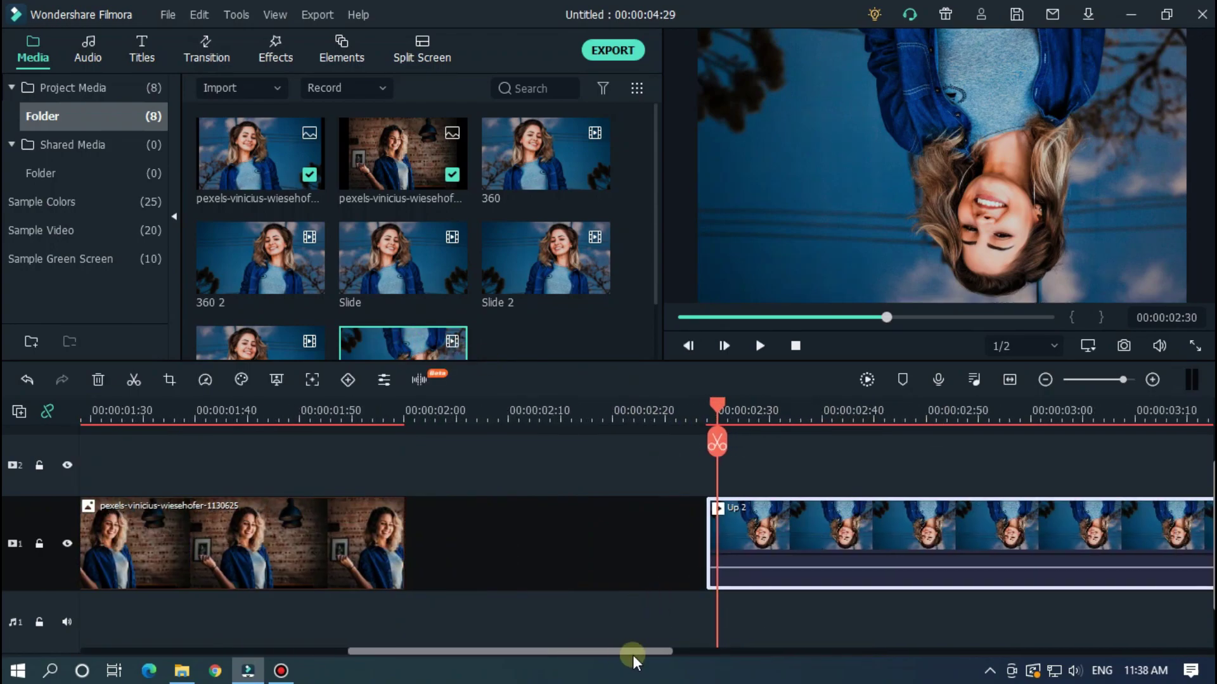
{"action": "left_click_drag", "start_coordinate": [632, 649], "coordinate": [720, 649]}
{"action": "mouse_move", "coordinate": [576, 517]}
{"action": "left_mouse_down"}
{"action": "mouse_move", "coordinate": [610, 516]}
{"action": "mouse_move", "coordinate": [590, 514]}
{"action": "left_mouse_up"}
{"action": "left_click_drag", "start_coordinate": [697, 649], "coordinate": [782, 648]}
{"action": "left_click", "coordinate": [779, 412]}
{"action": "left_click_drag", "start_coordinate": [785, 417], "coordinate": [728, 406]}
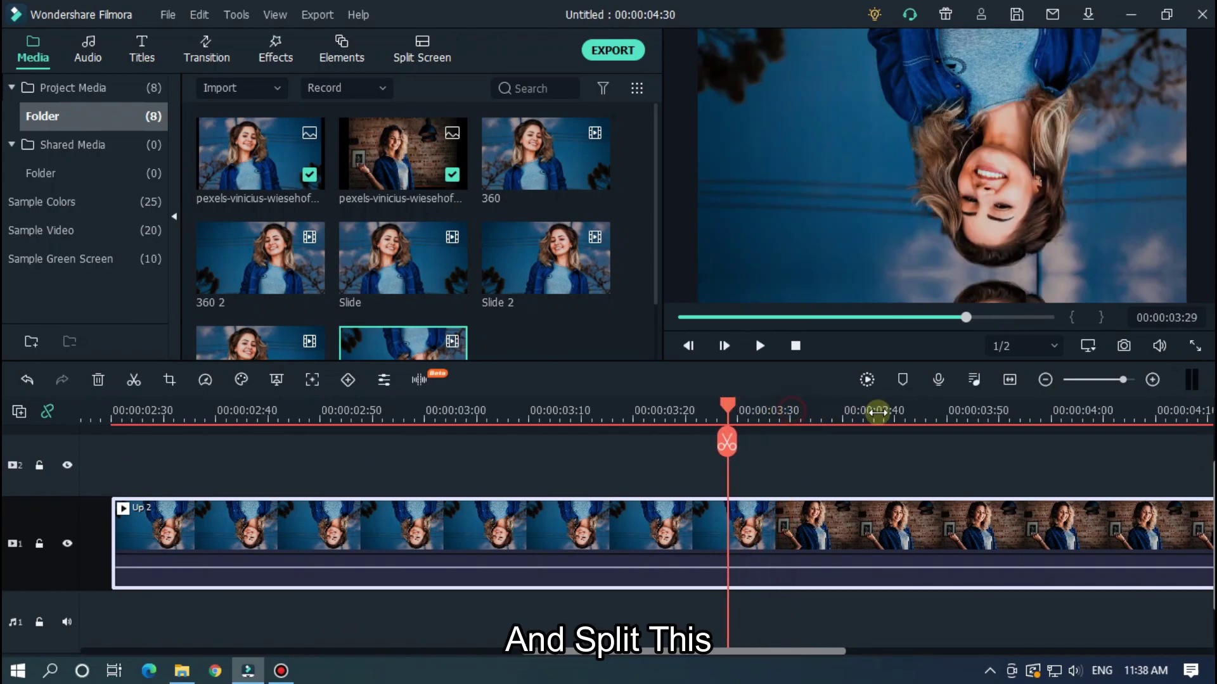
{"action": "scroll", "coordinate": [852, 412], "scroll_direction": "up", "scroll_amount": 2}
{"action": "left_click", "coordinate": [768, 413]}
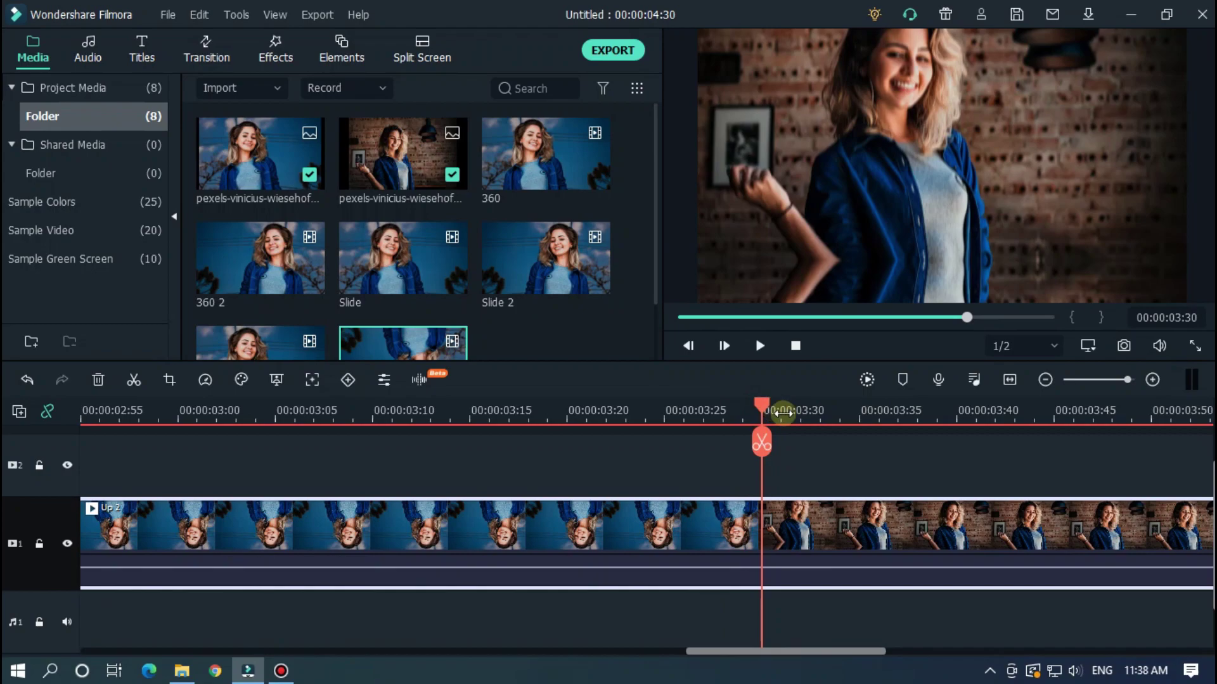
{"action": "left_click", "coordinate": [775, 439]}
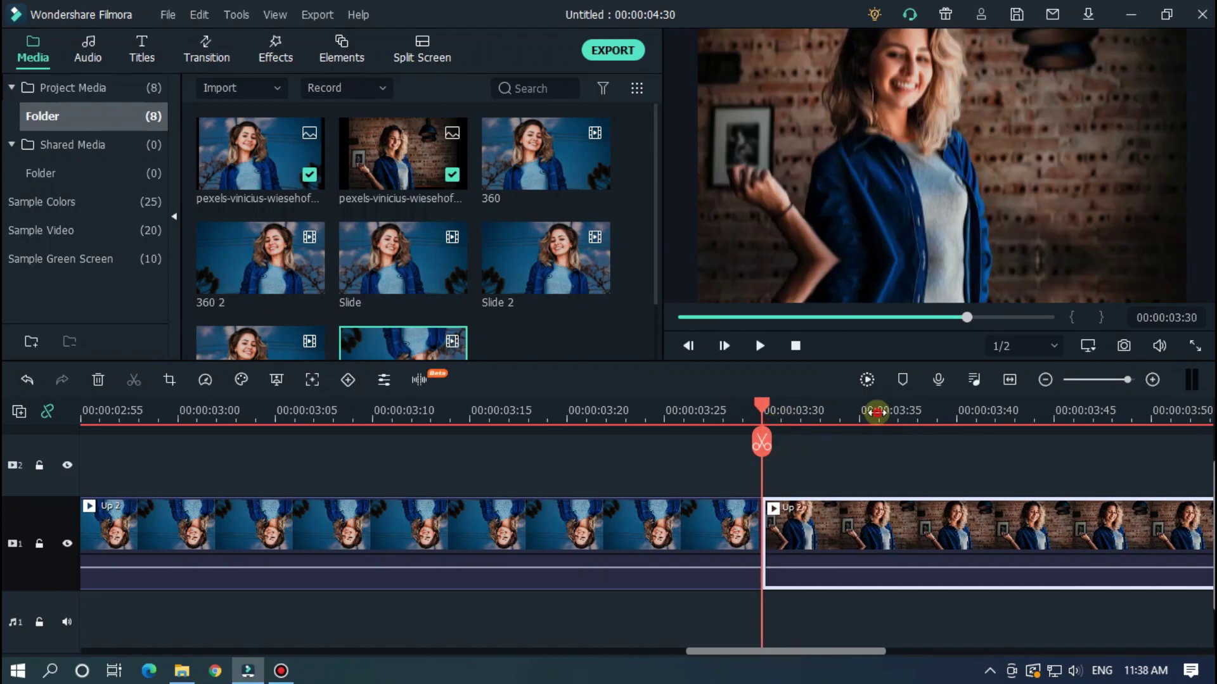
Flip the first part of the Up 2 clip both horizontally and vertically
{"action": "scroll", "coordinate": [807, 406], "scroll_direction": "down", "scroll_amount": 5}
{"action": "double_click", "coordinate": [678, 526]}
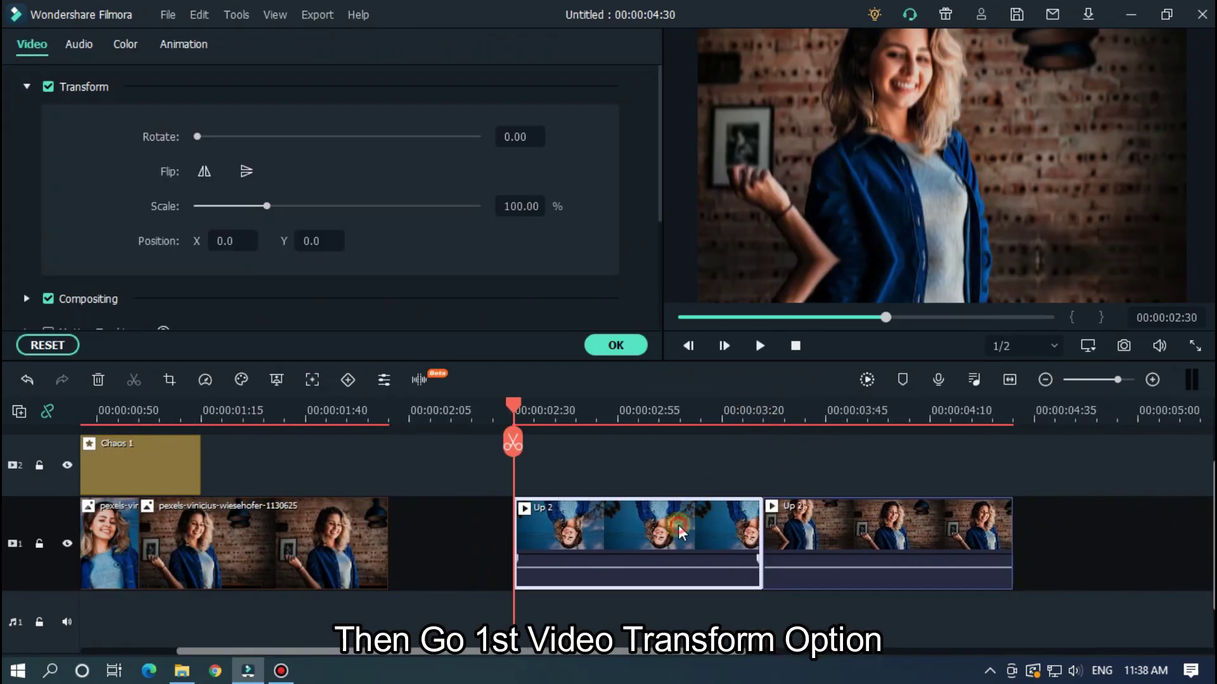
{"action": "left_click", "coordinate": [202, 172]}
{"action": "left_click", "coordinate": [246, 173]}
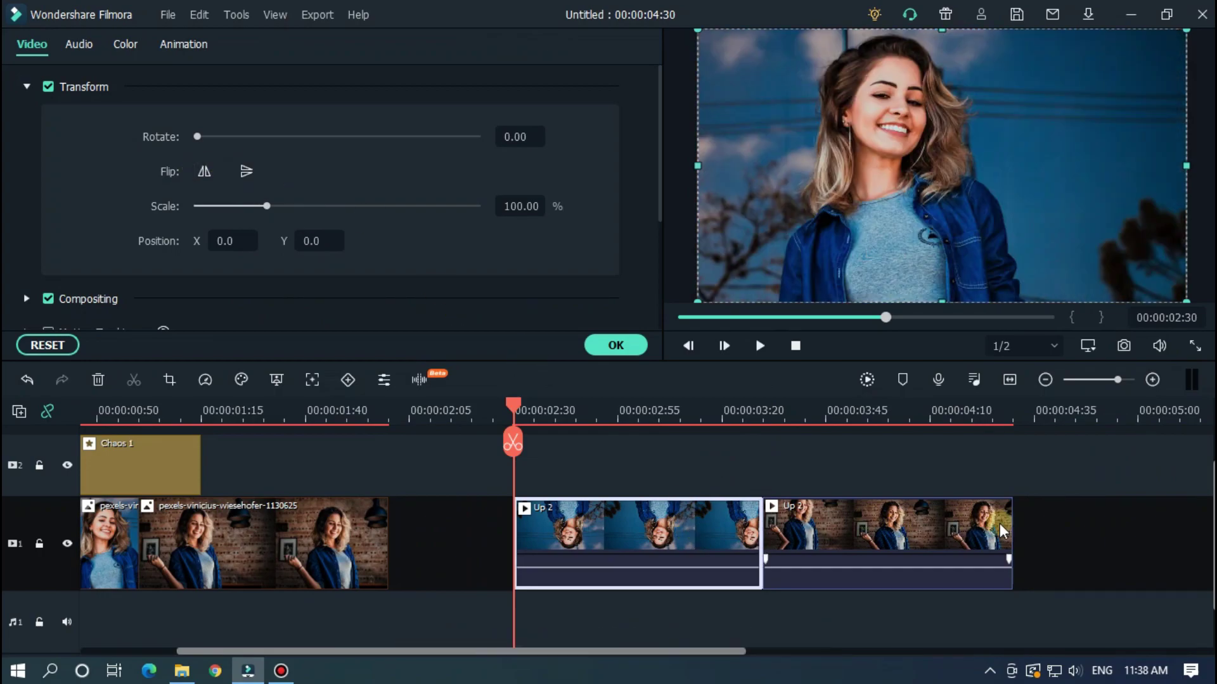
Play back the downward transition across the two parts of the Up 2 clip several times
{"action": "left_click", "coordinate": [1079, 469]}
{"action": "key", "text": "space"}
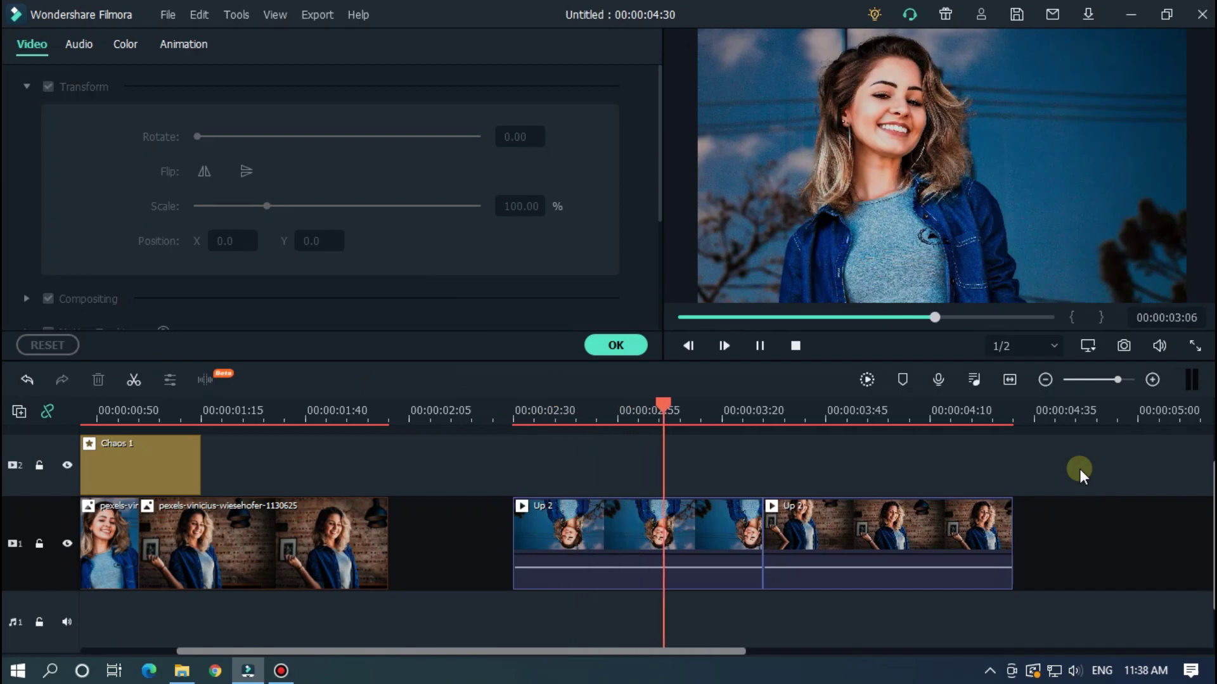
{"action": "left_click", "coordinate": [579, 413]}
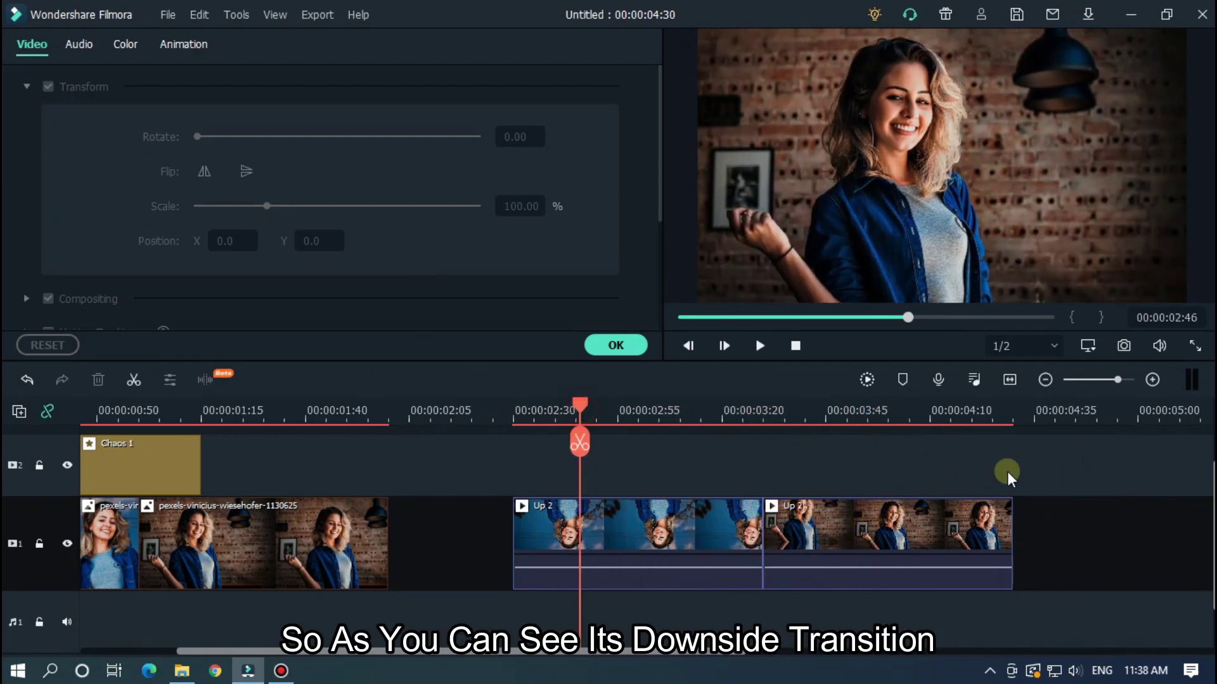
{"action": "key", "text": "space"}
{"action": "key", "text": "space"}
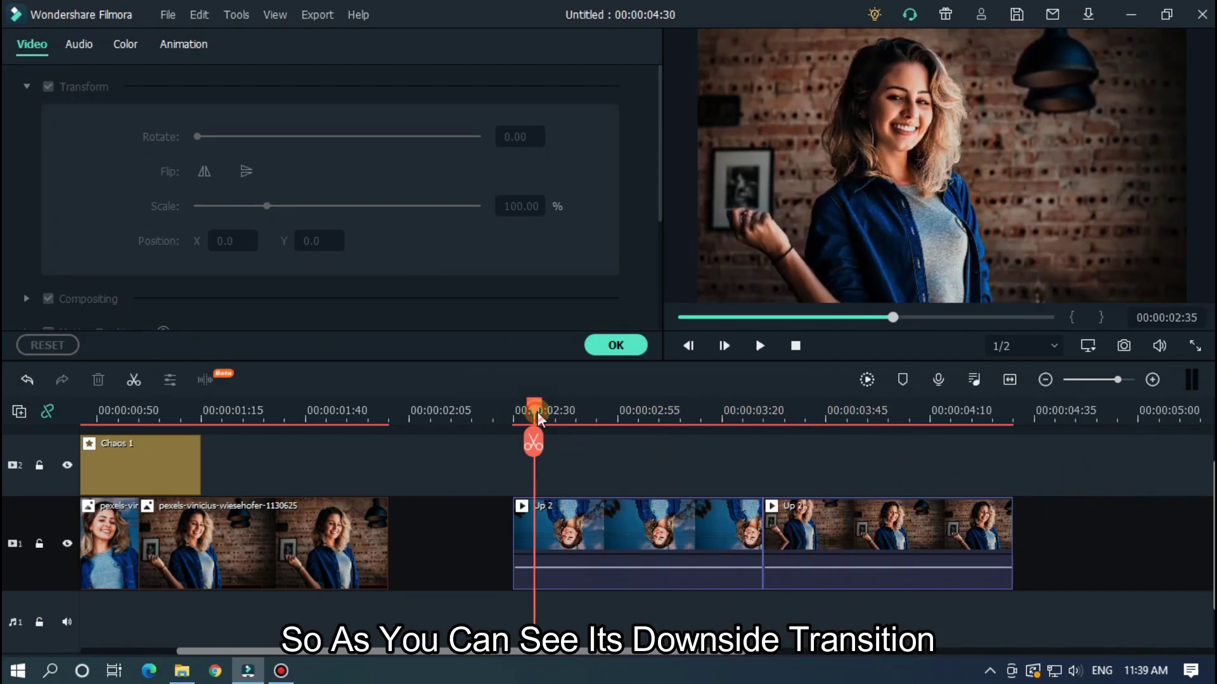
{"action": "left_click", "coordinate": [524, 412]}
{"action": "key", "text": "space"}
{"action": "key", "text": "space"}
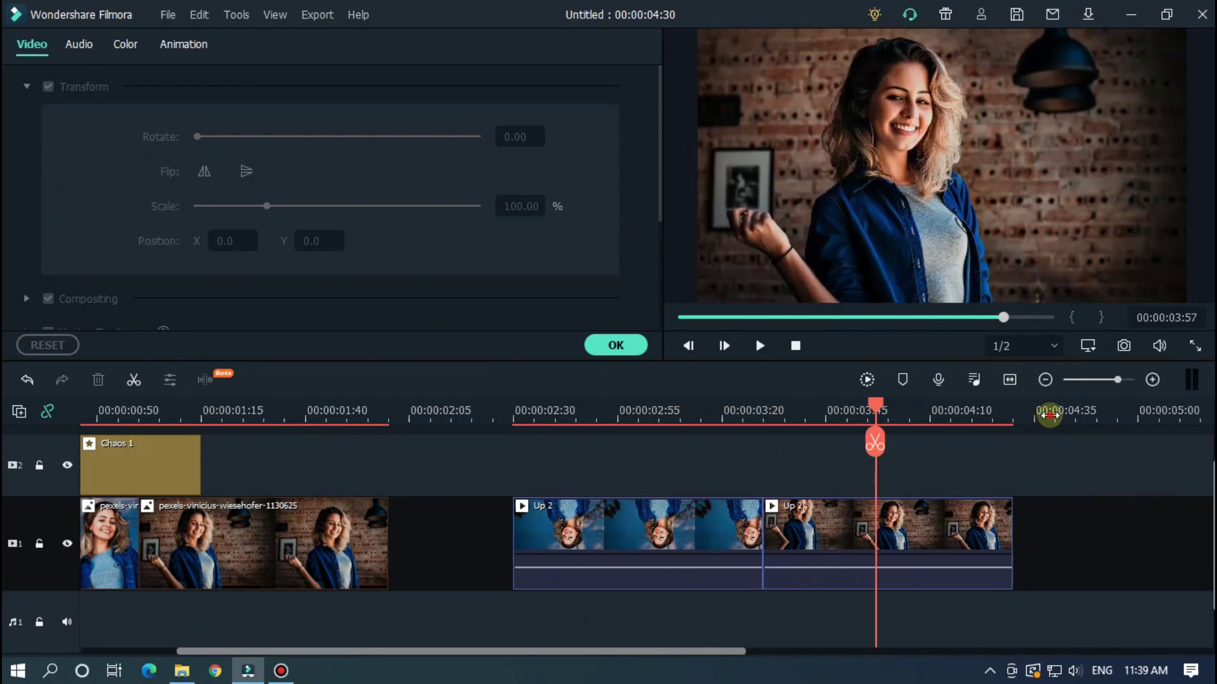
{"action": "scroll", "coordinate": [932, 404], "scroll_direction": "down", "scroll_amount": 4}
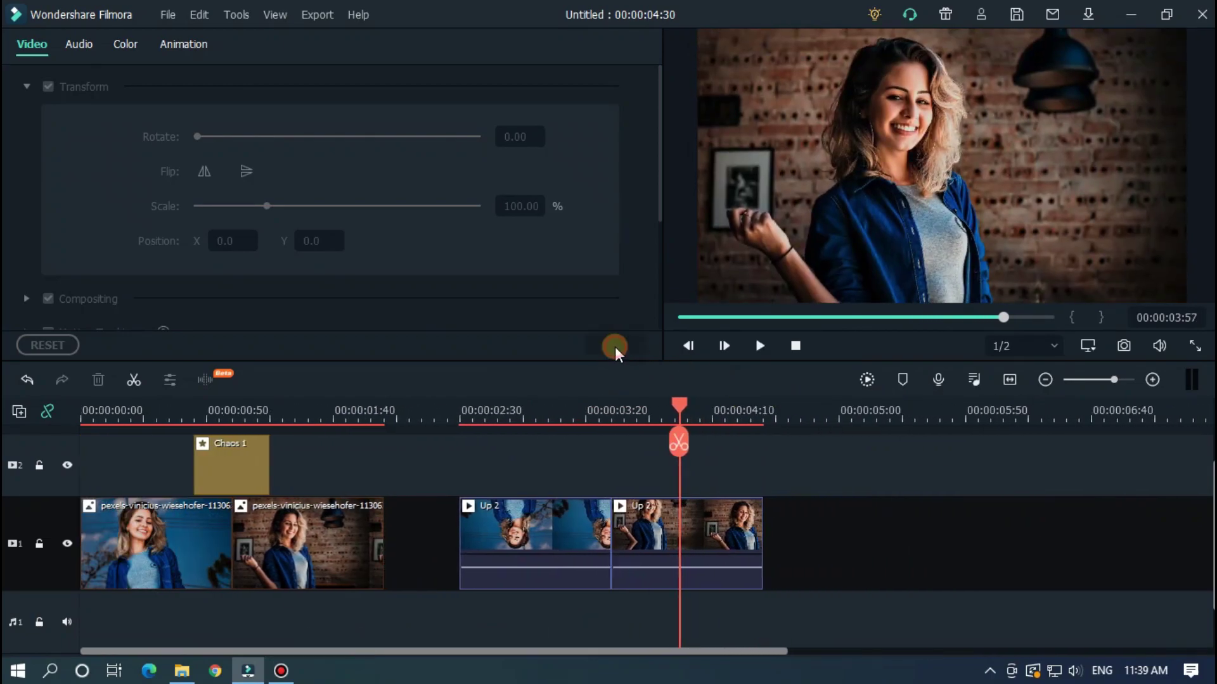
Set up a local MP4 export of the finished timeline with the file name Smooth Transition
{"action": "left_click", "coordinate": [615, 346]}
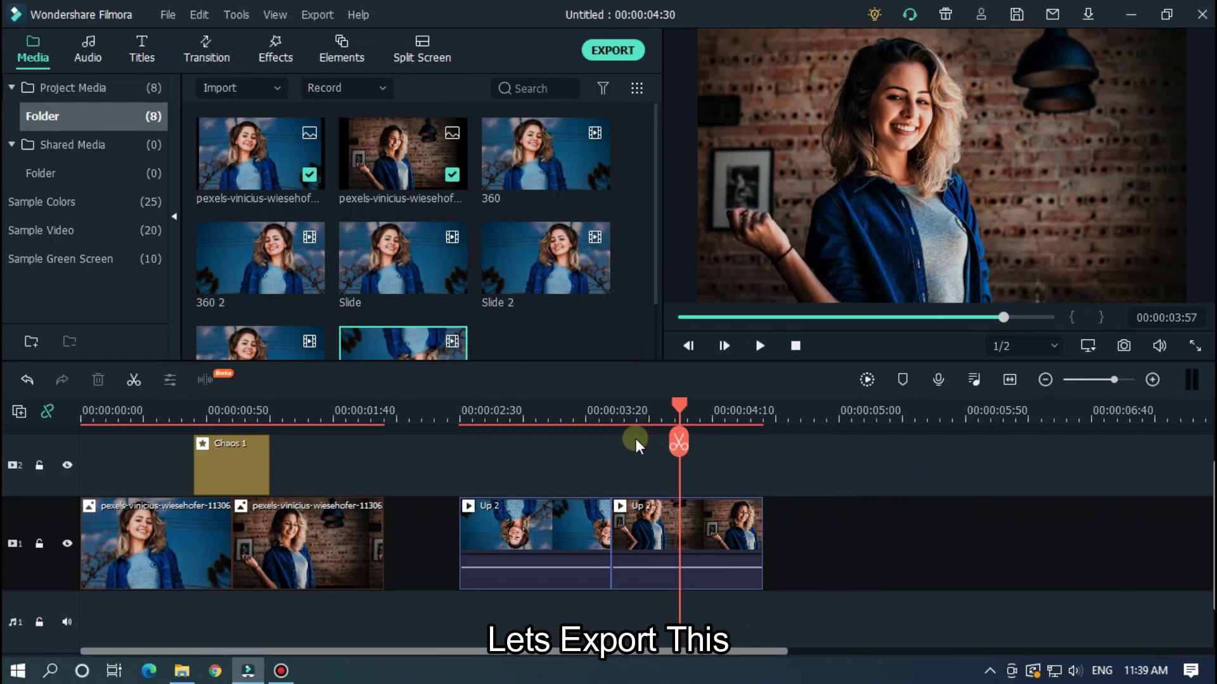
{"action": "left_click", "coordinate": [613, 50]}
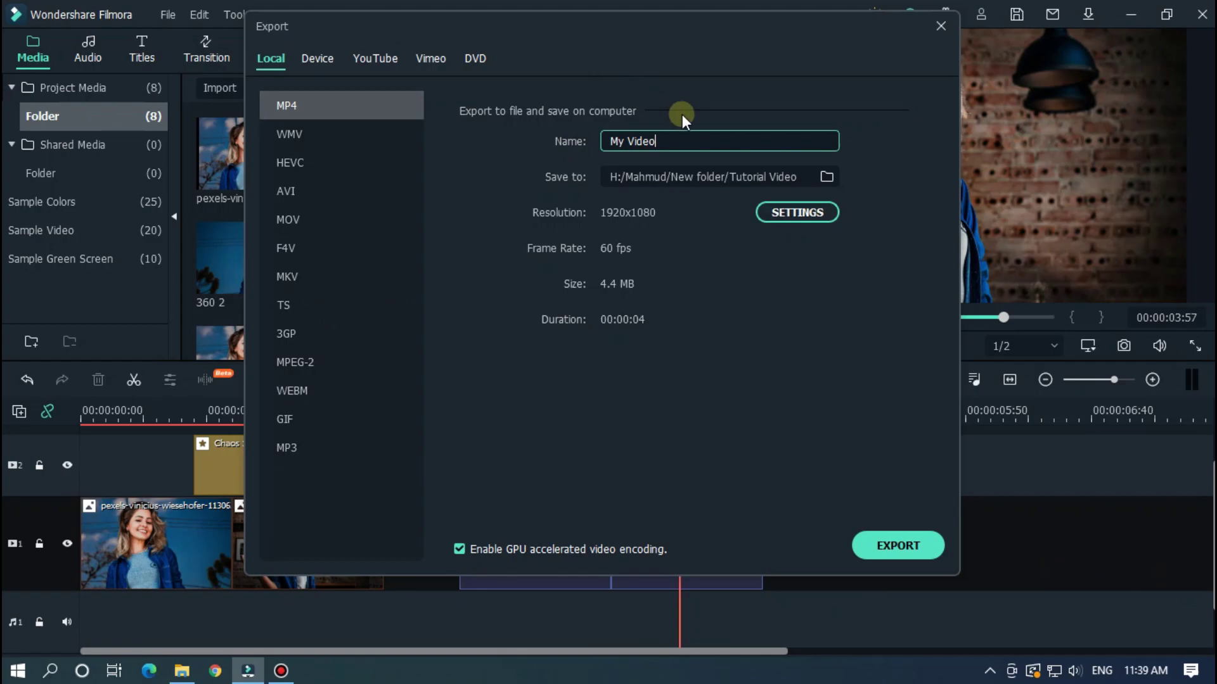
{"action": "type", "text": "Smooth Transition"}
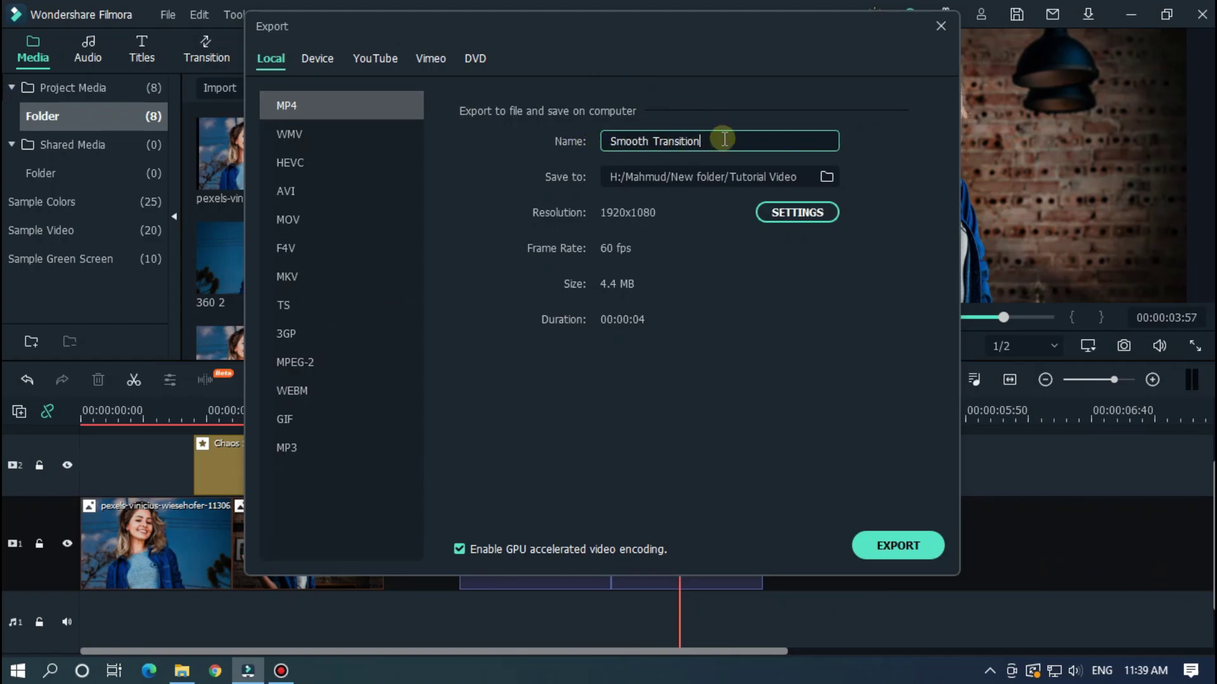